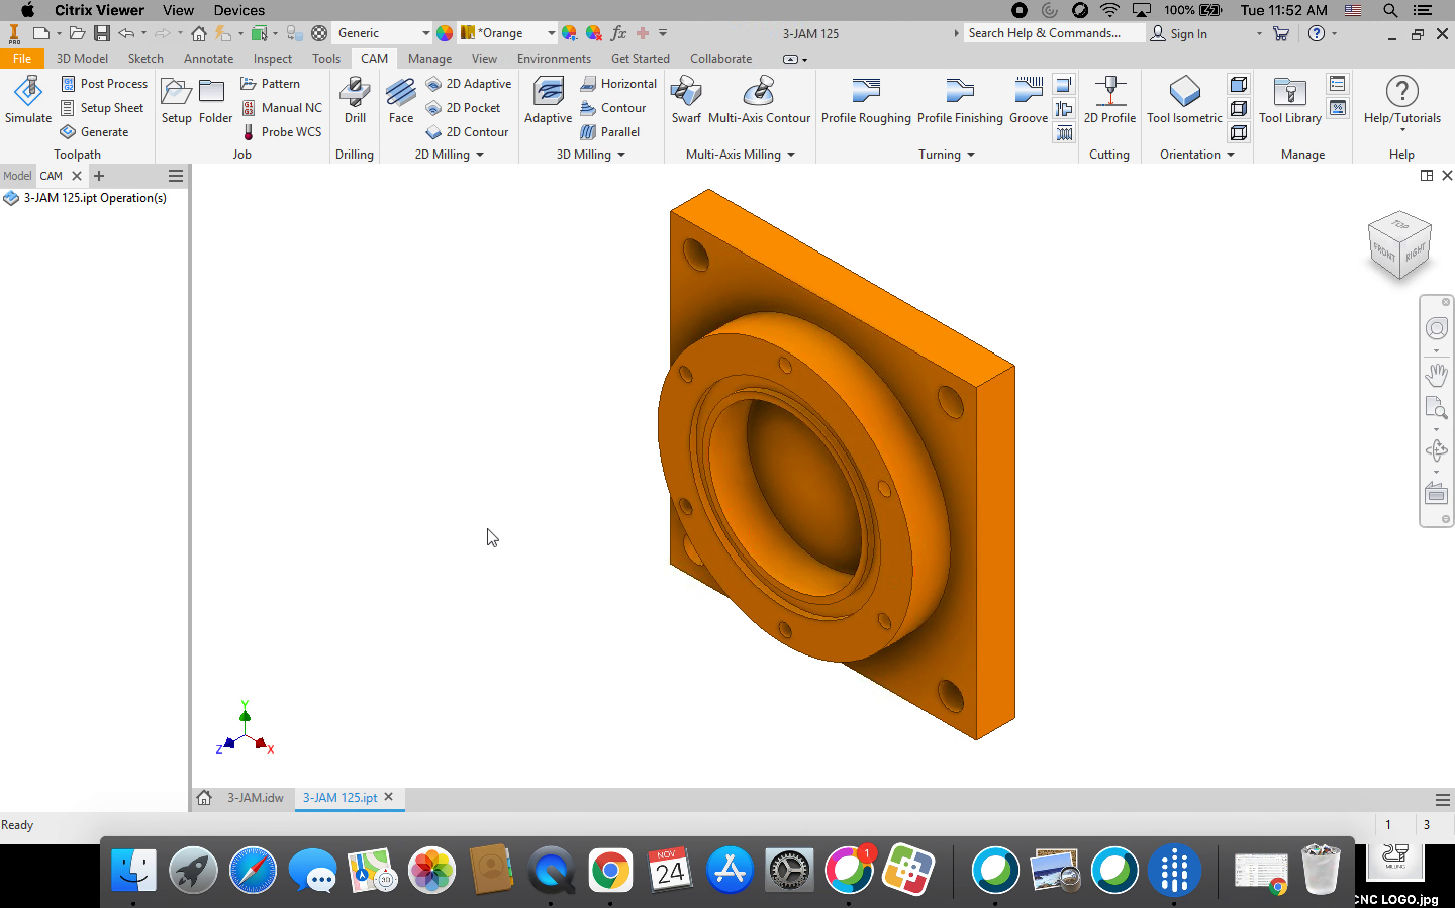
Create a milling setup with its origin at the lower-left front corner of the stock box
click(82, 58)
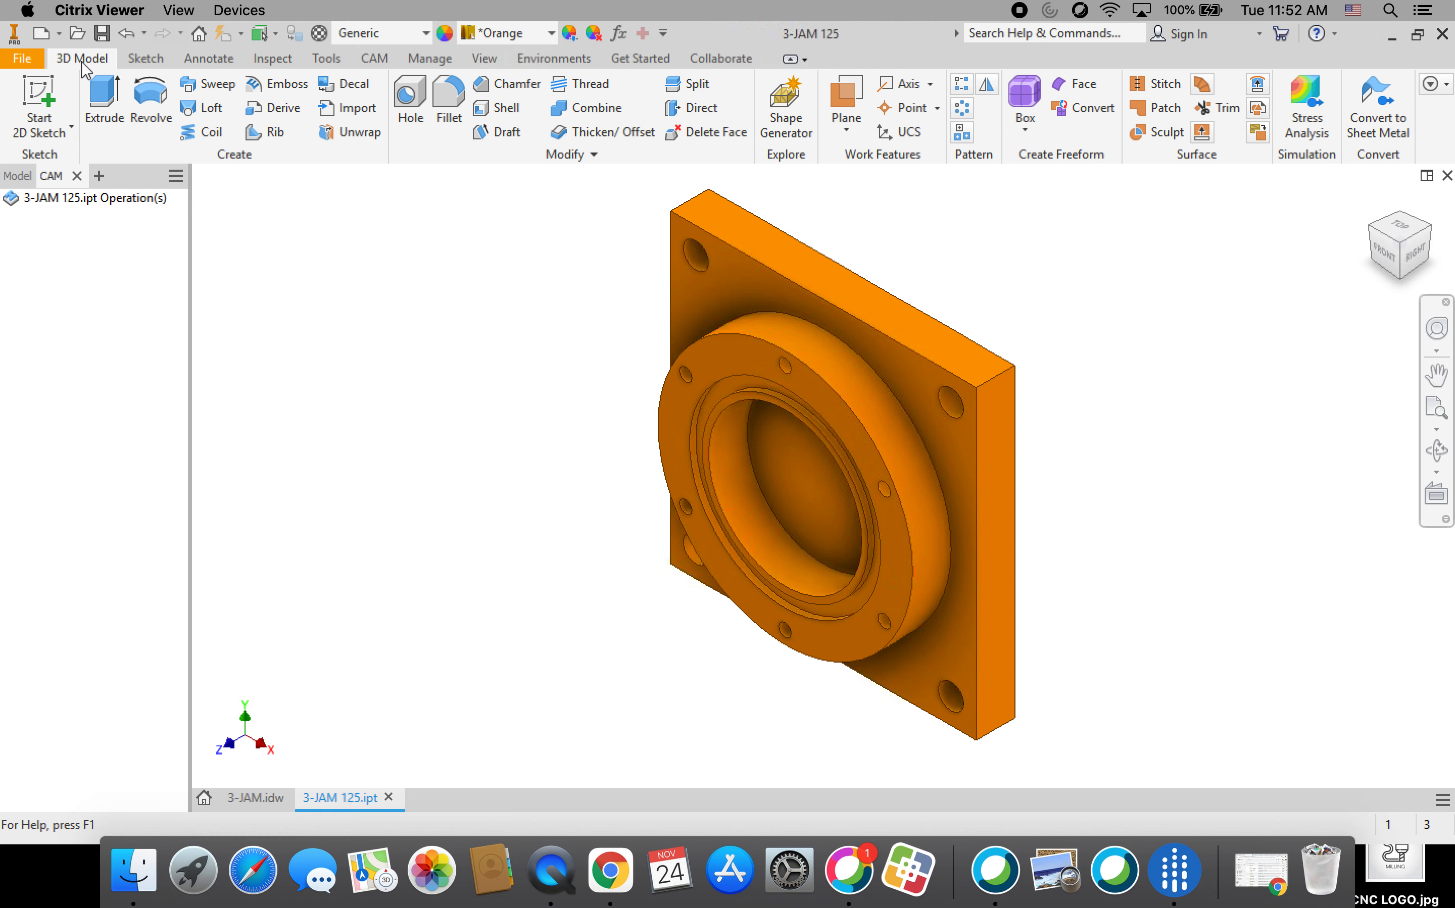
click(375, 58)
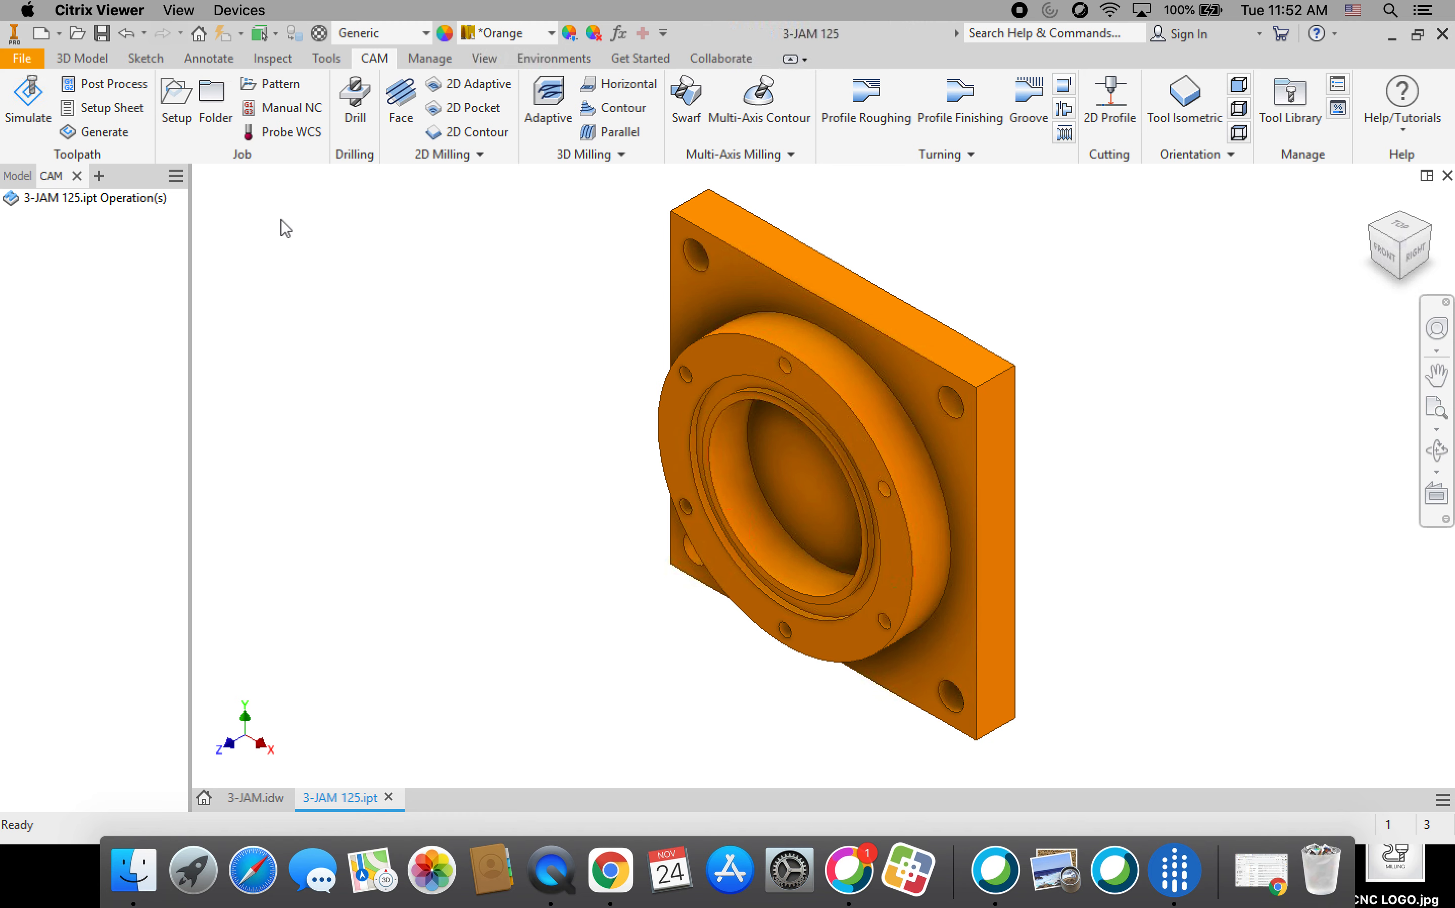
click(175, 105)
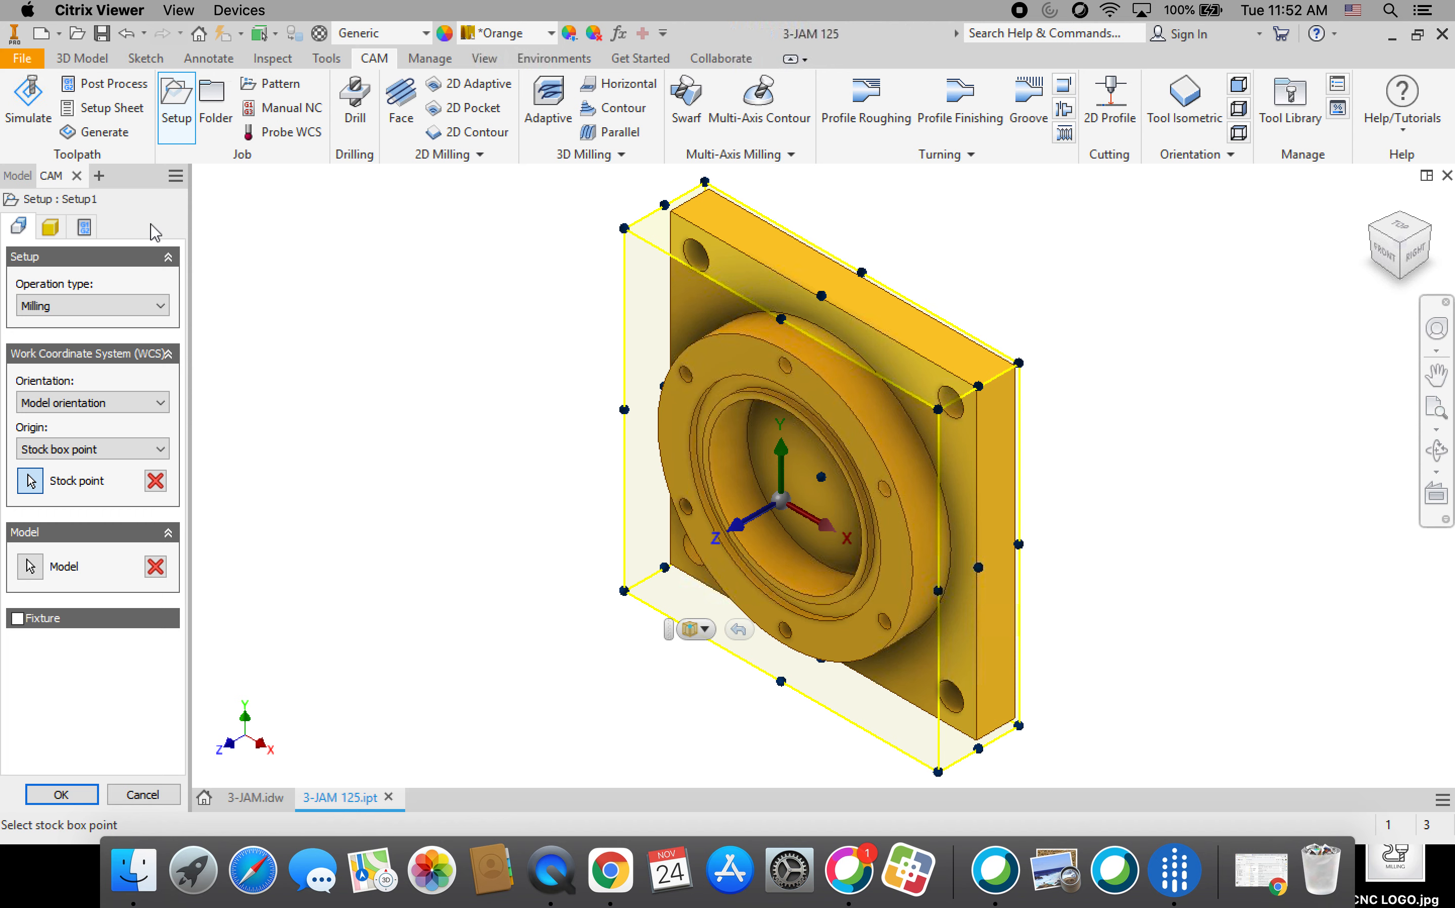
drag(188, 222, 201, 223)
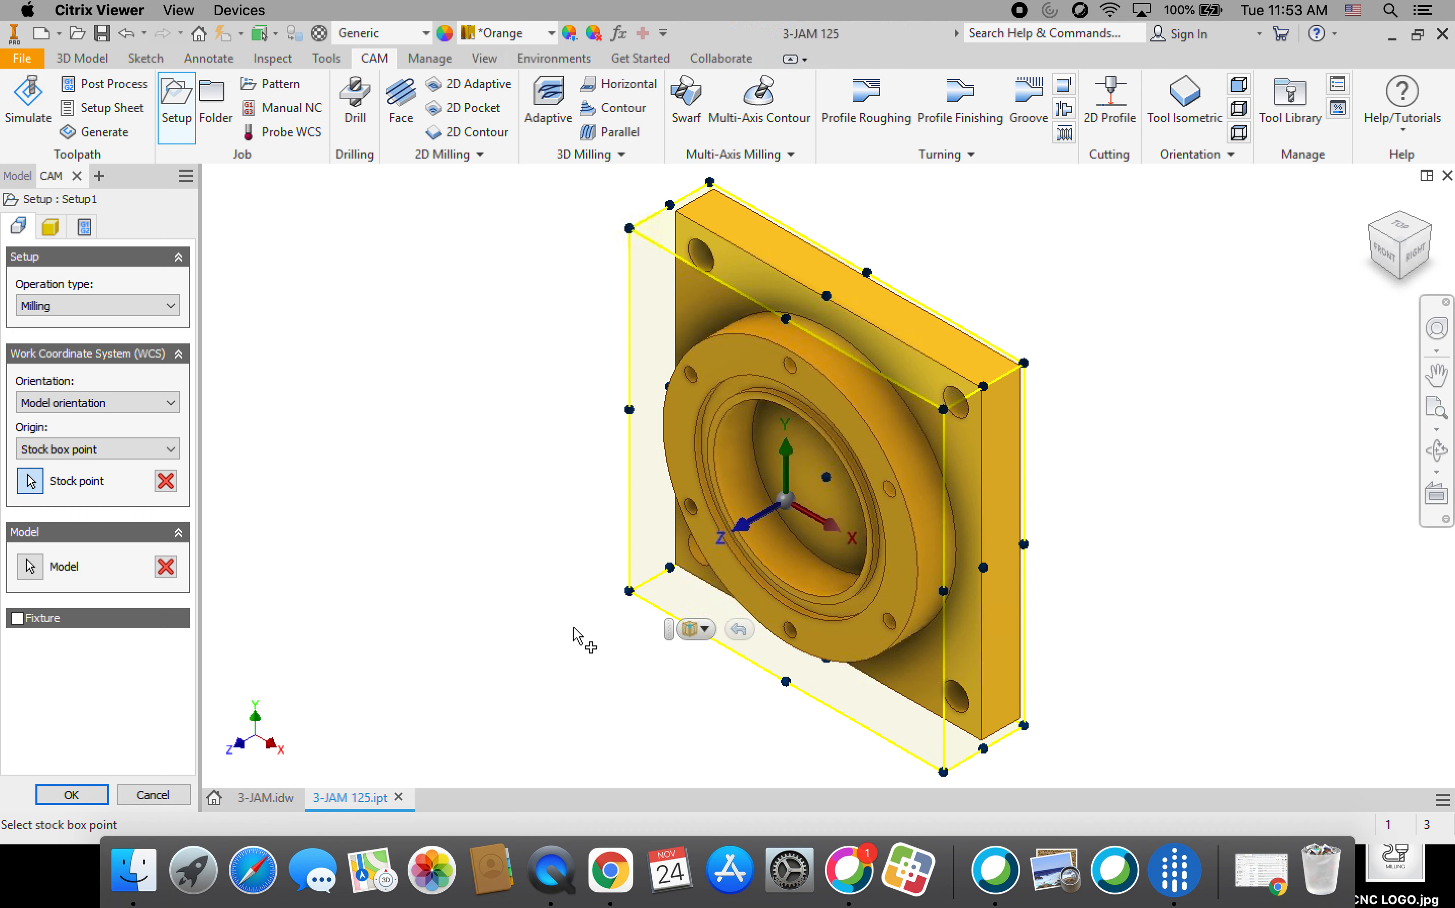
click(630, 592)
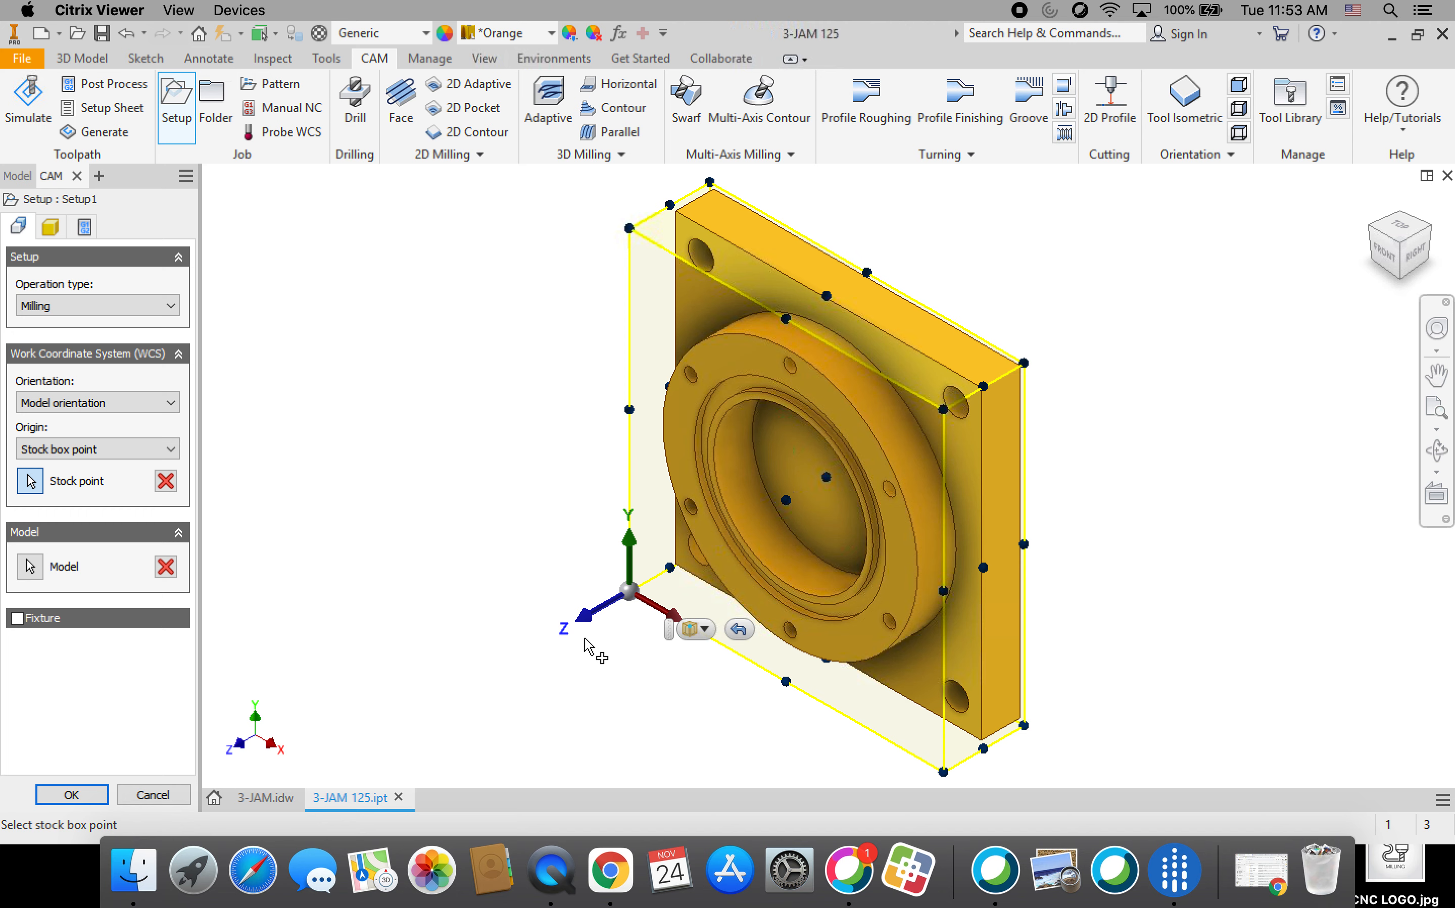
Set the setup's stock offset mode to No additional stock
click(51, 226)
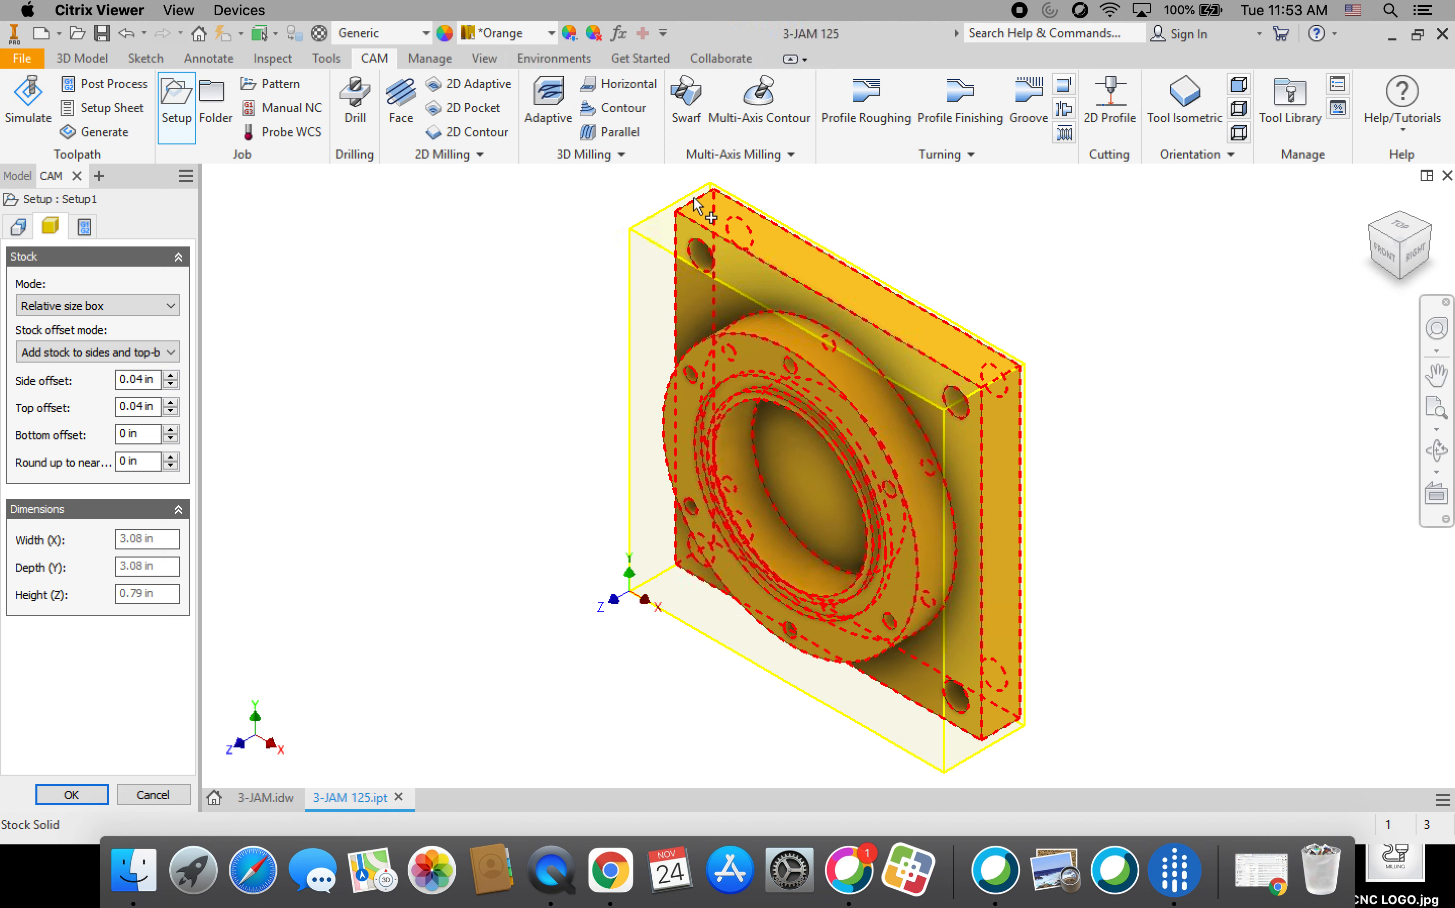
click(76, 355)
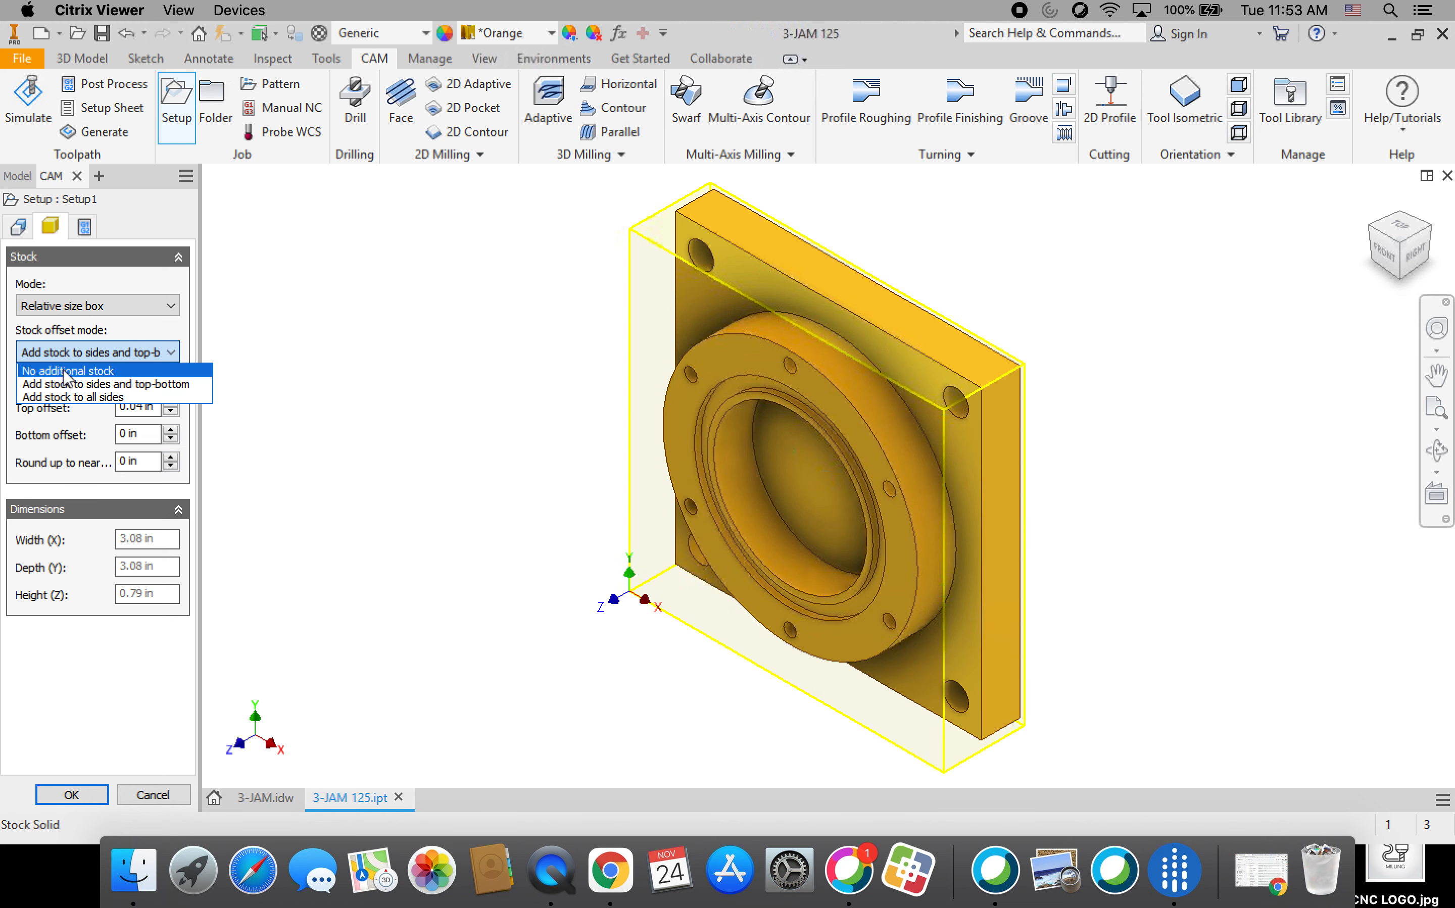
click(66, 373)
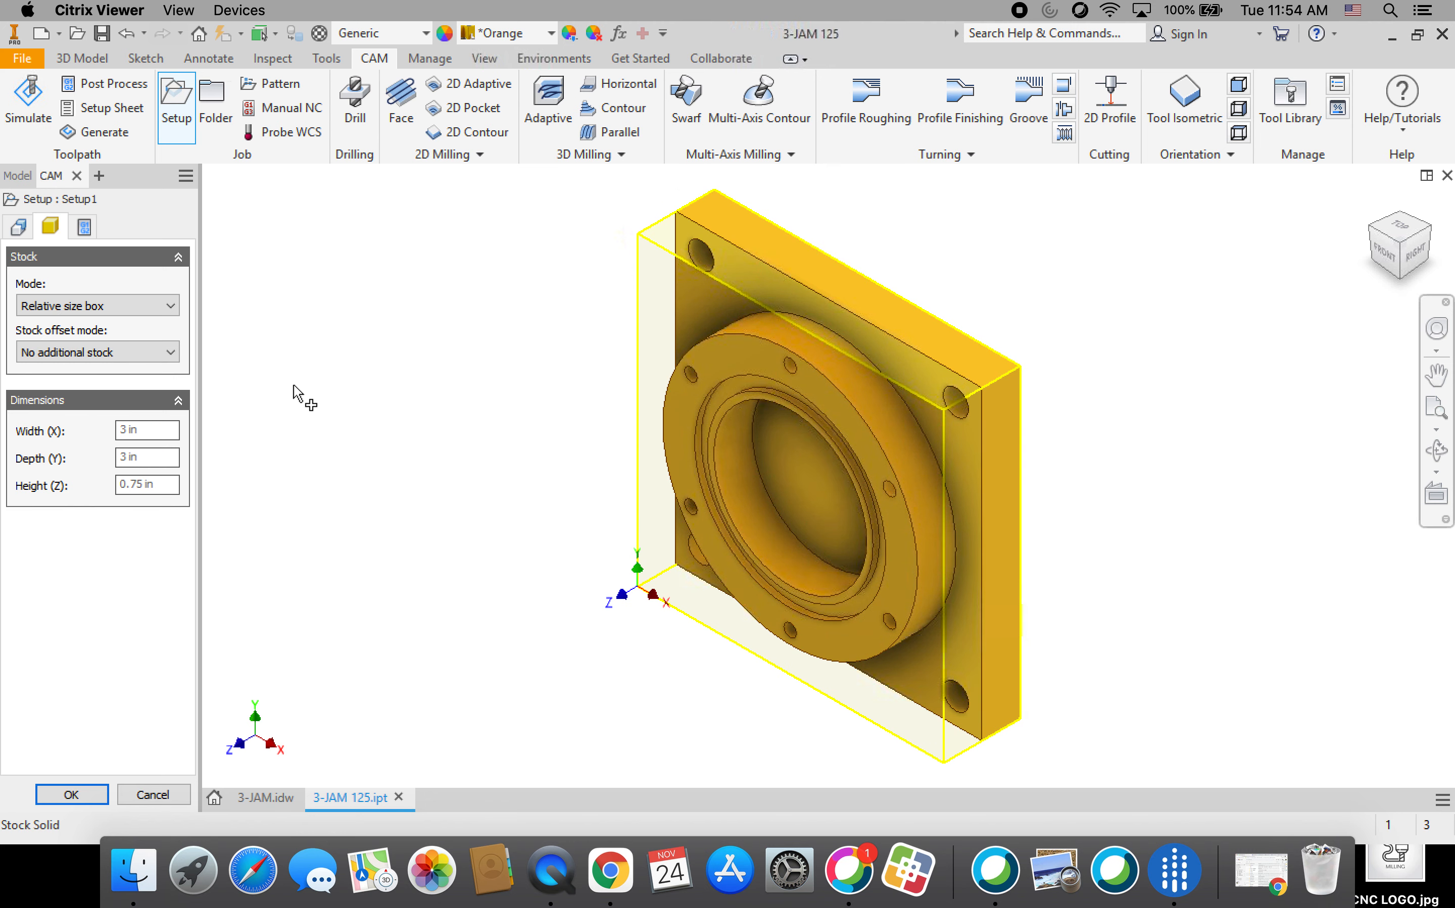
Replace the program name with one starting with "3-" and accept the setup
click(87, 228)
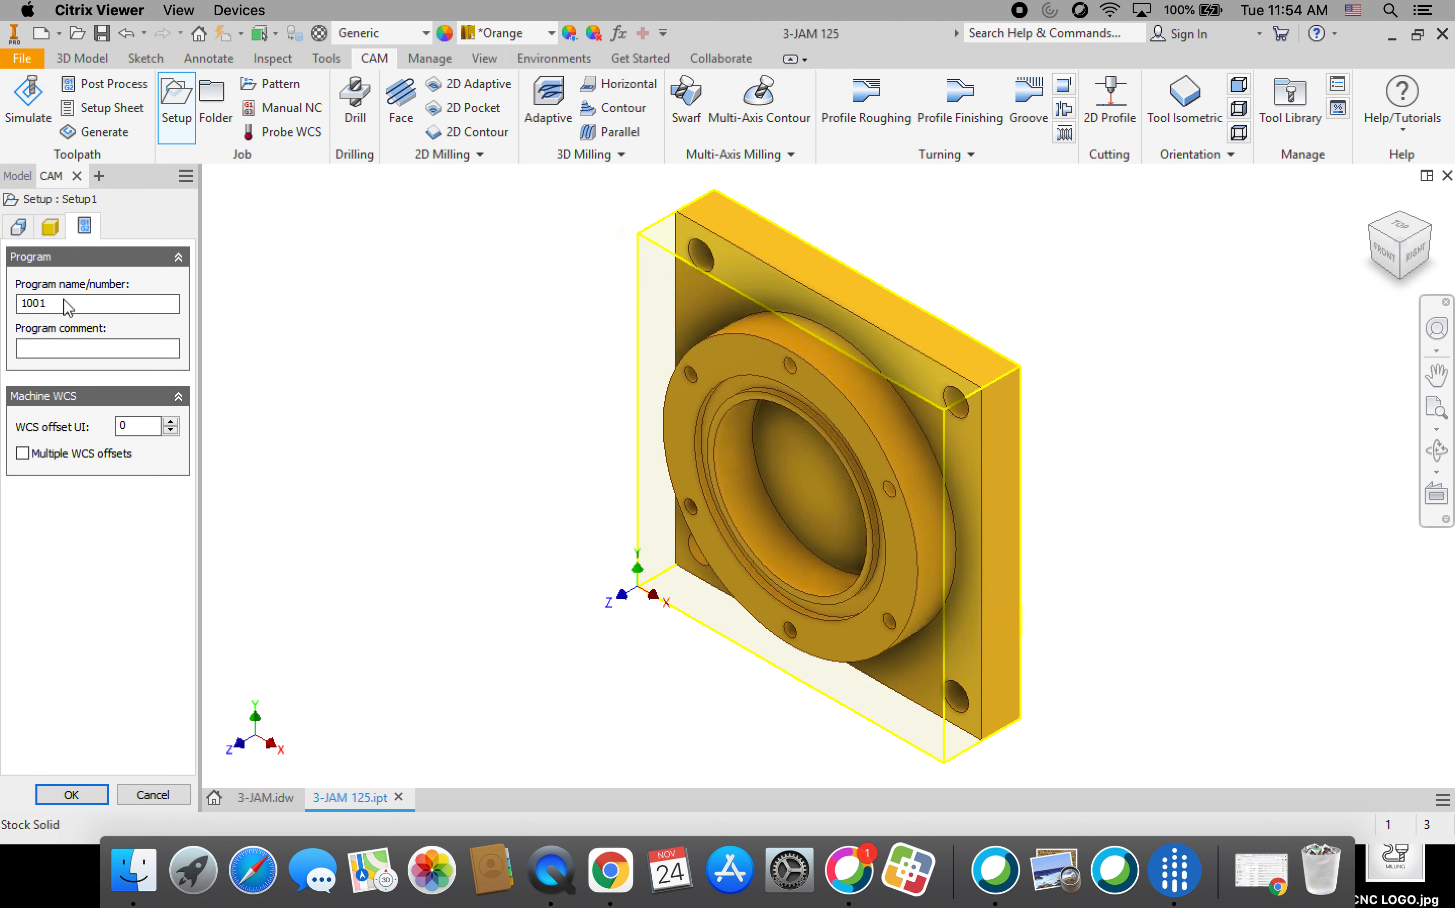
drag(63, 306, 3, 311)
text(3-)
click(72, 795)
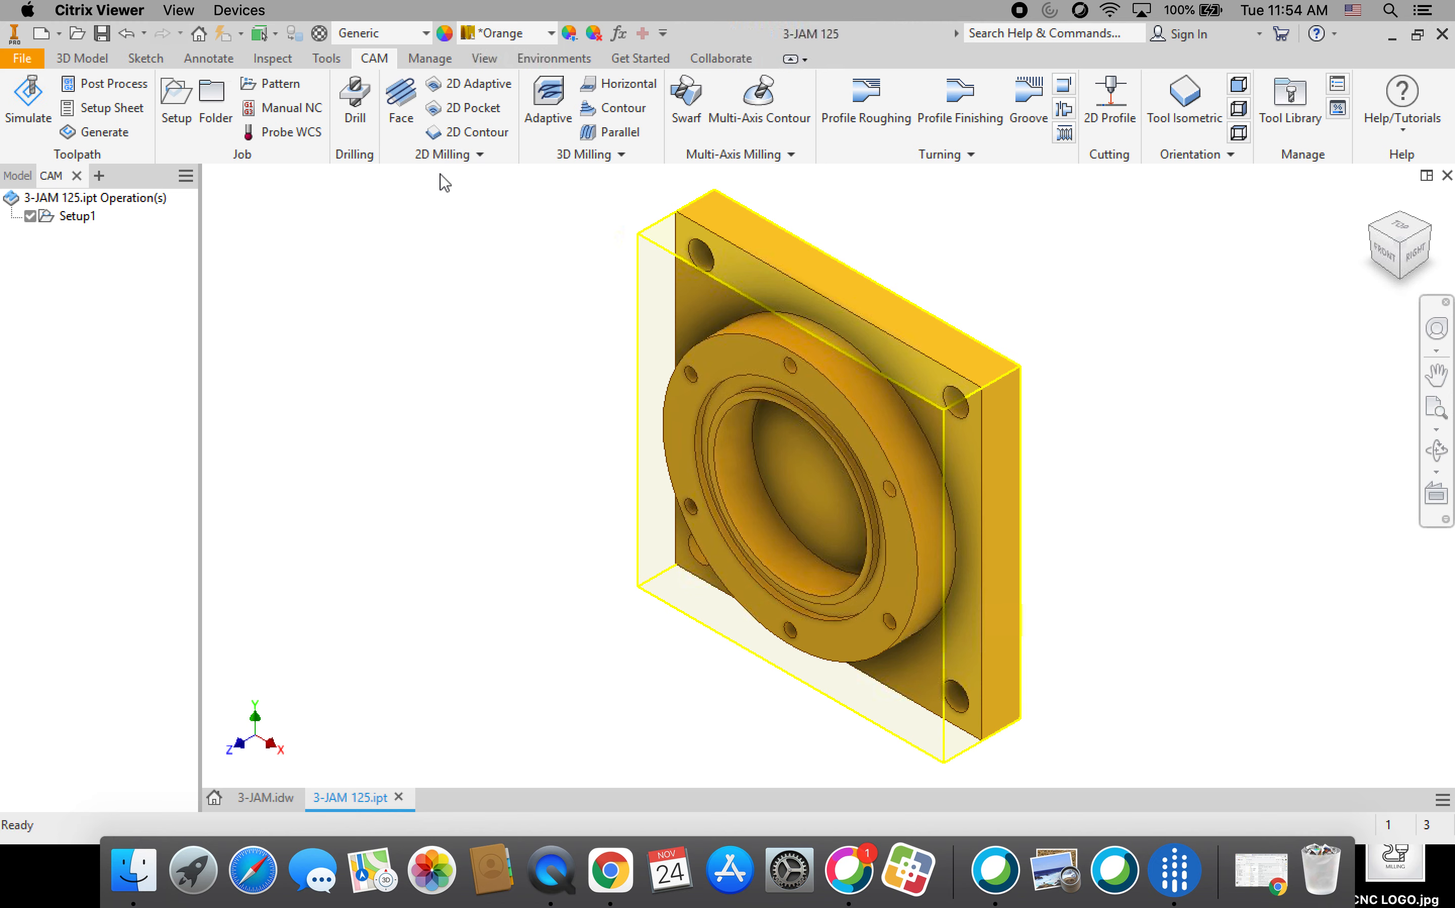
Start a 2D Pocket operation using the #1 1/8" flat end mill from the Butler MS Tool Library
click(489, 113)
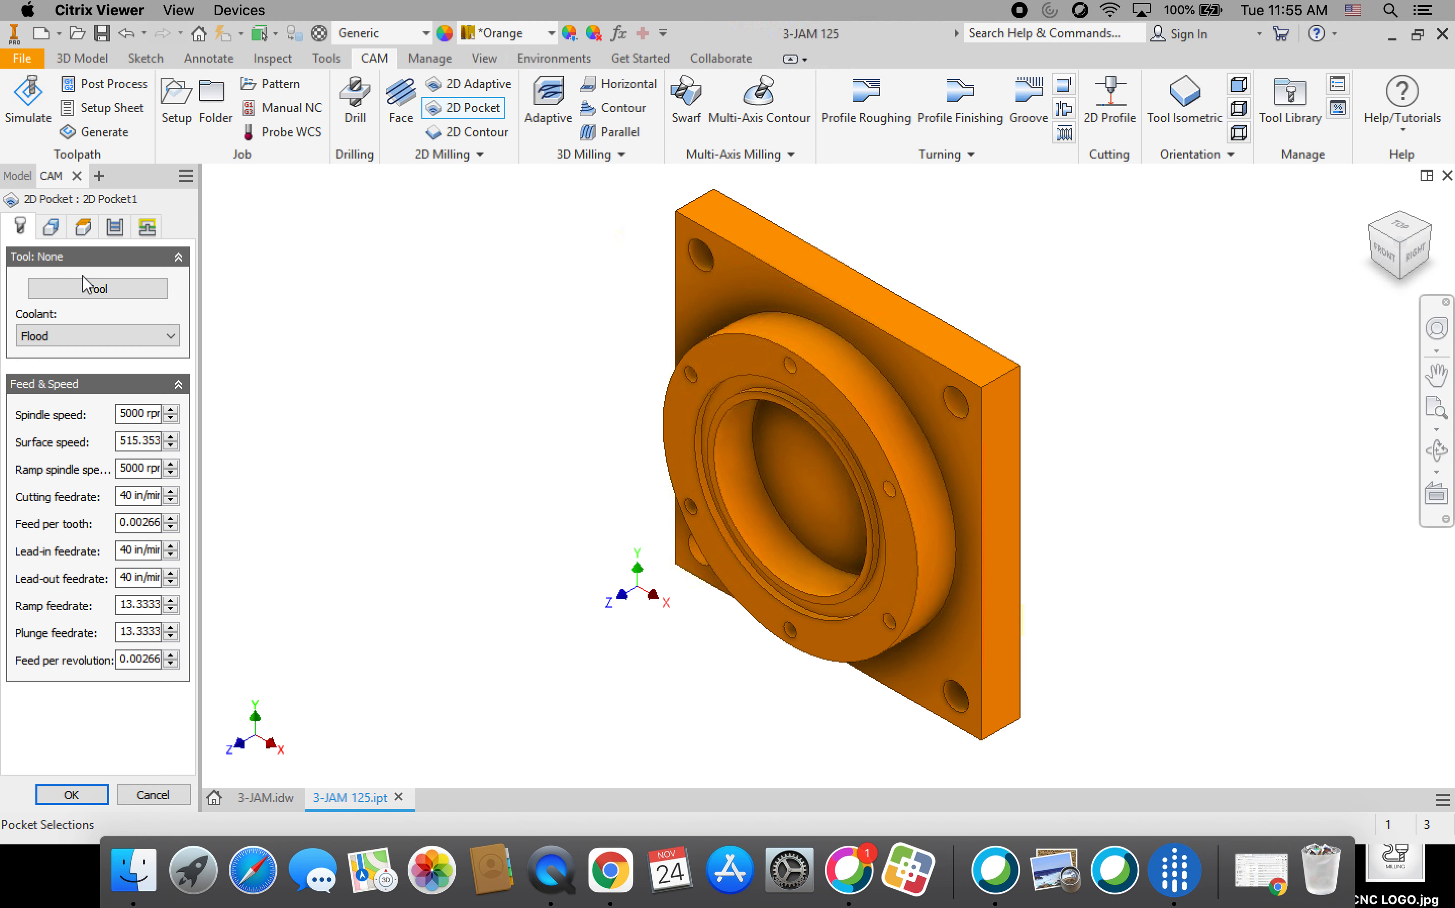
click(132, 297)
drag(308, 279, 307, 366)
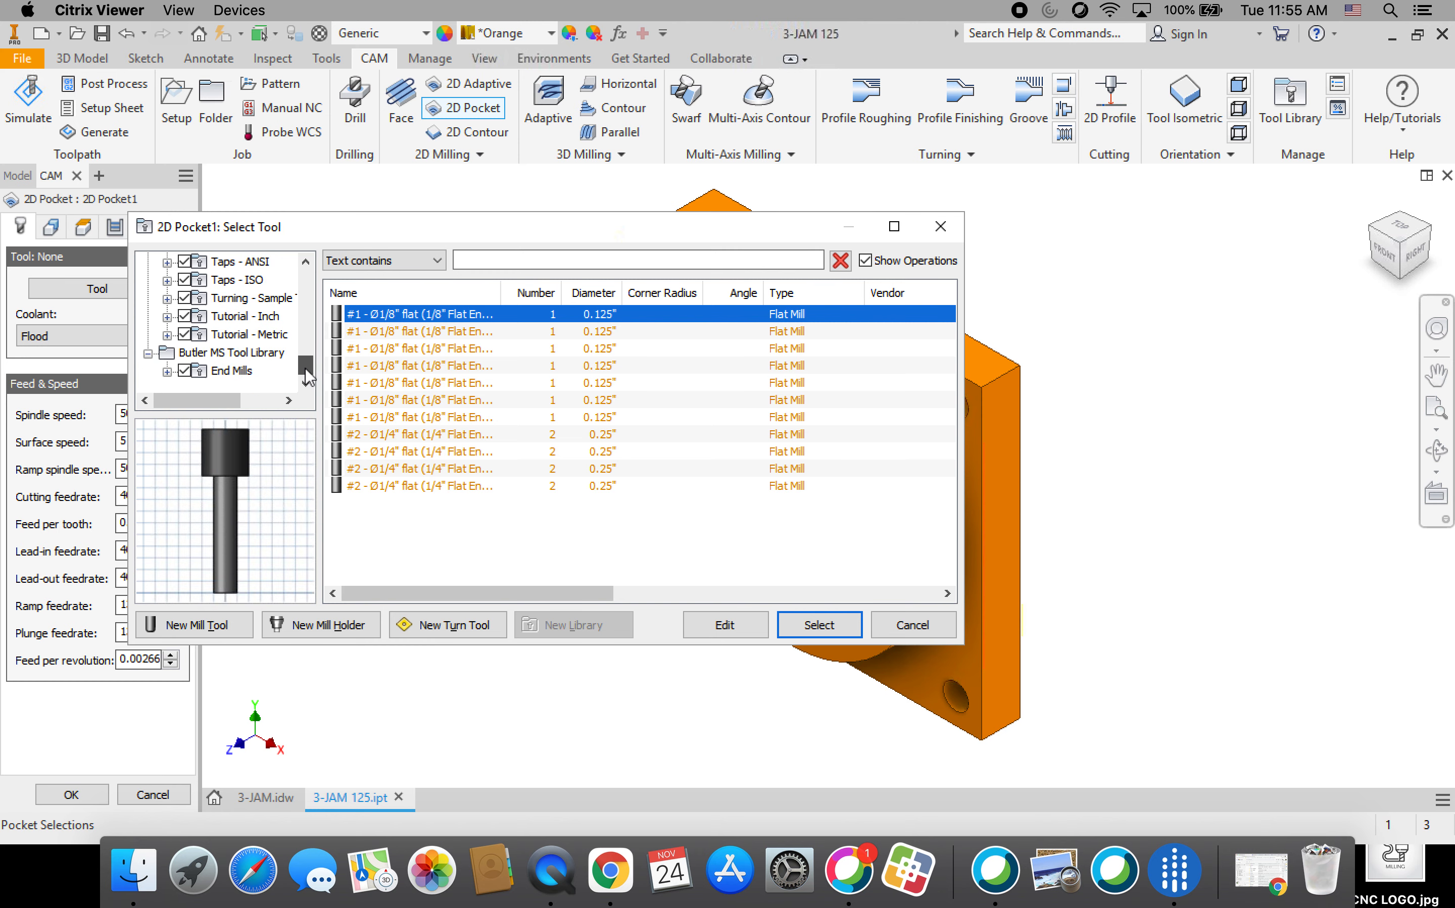
click(240, 355)
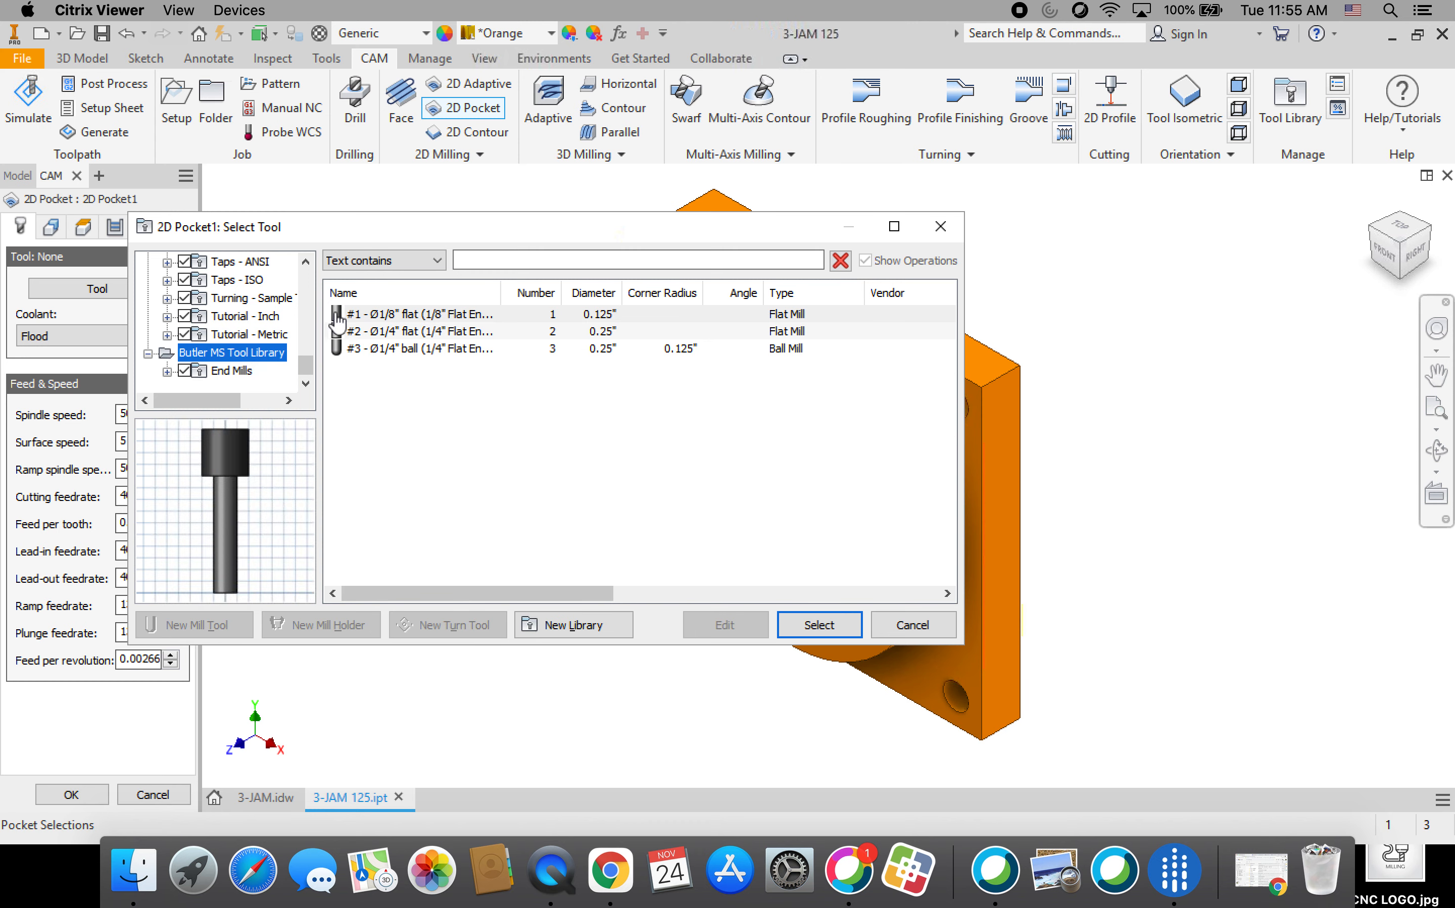
click(384, 317)
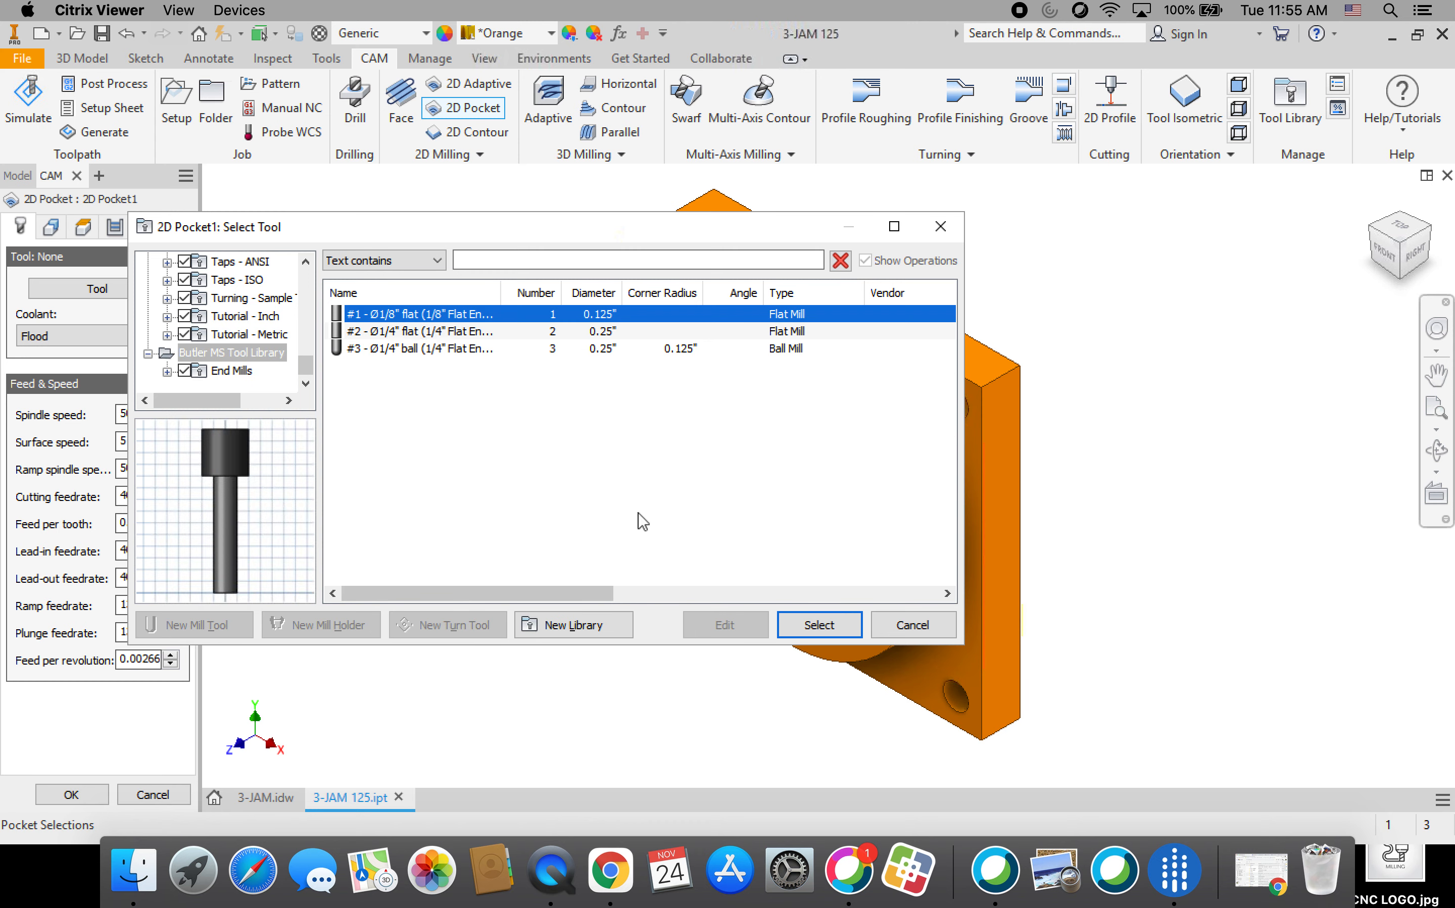
click(848, 628)
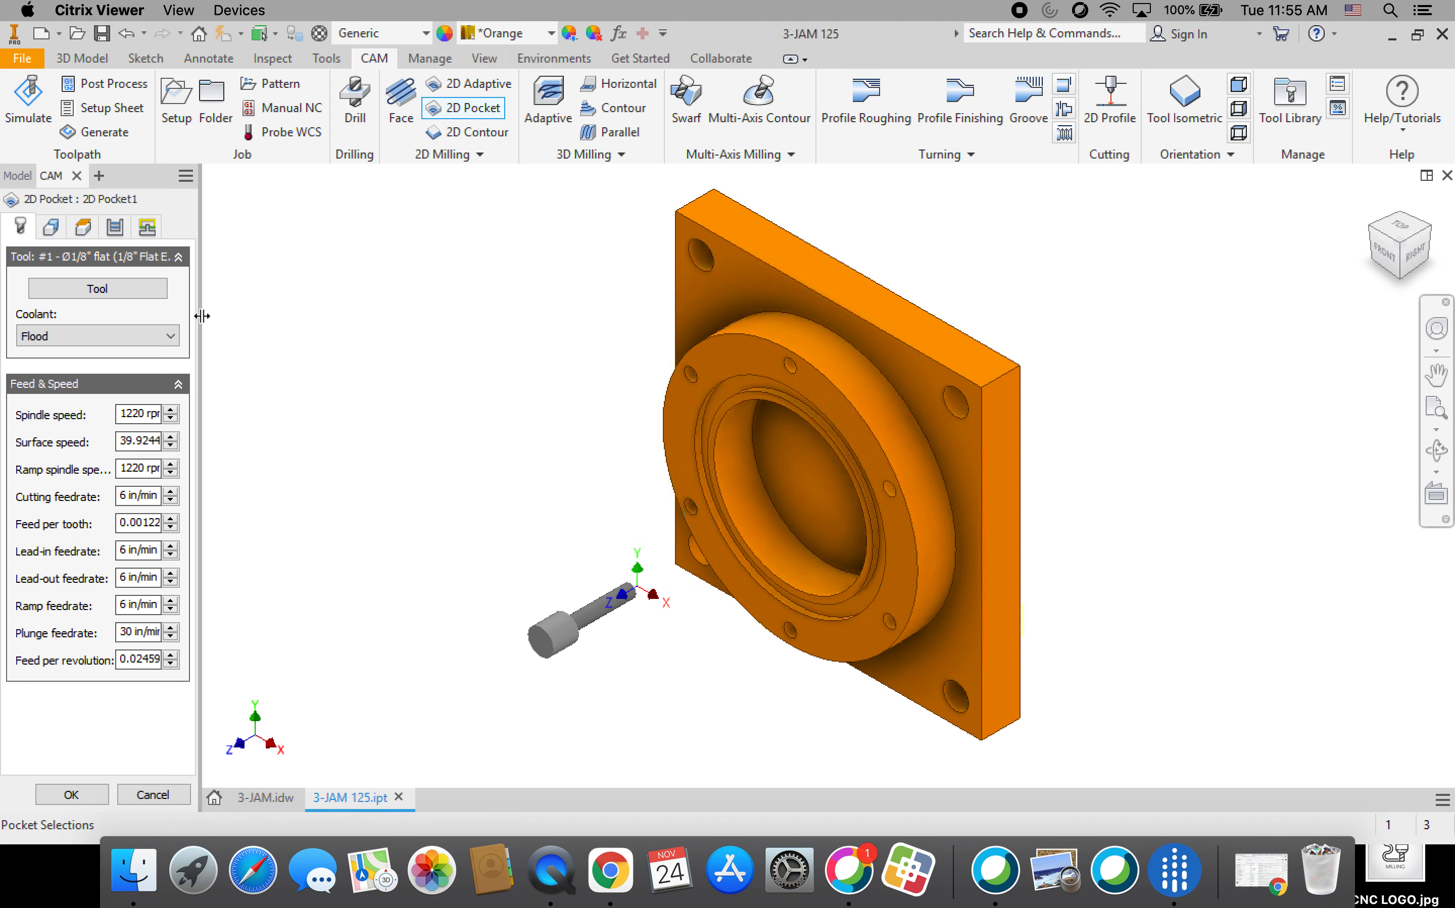
Choose the central circular pocket floor and the square plate face around the round boss as pocket selections
click(51, 228)
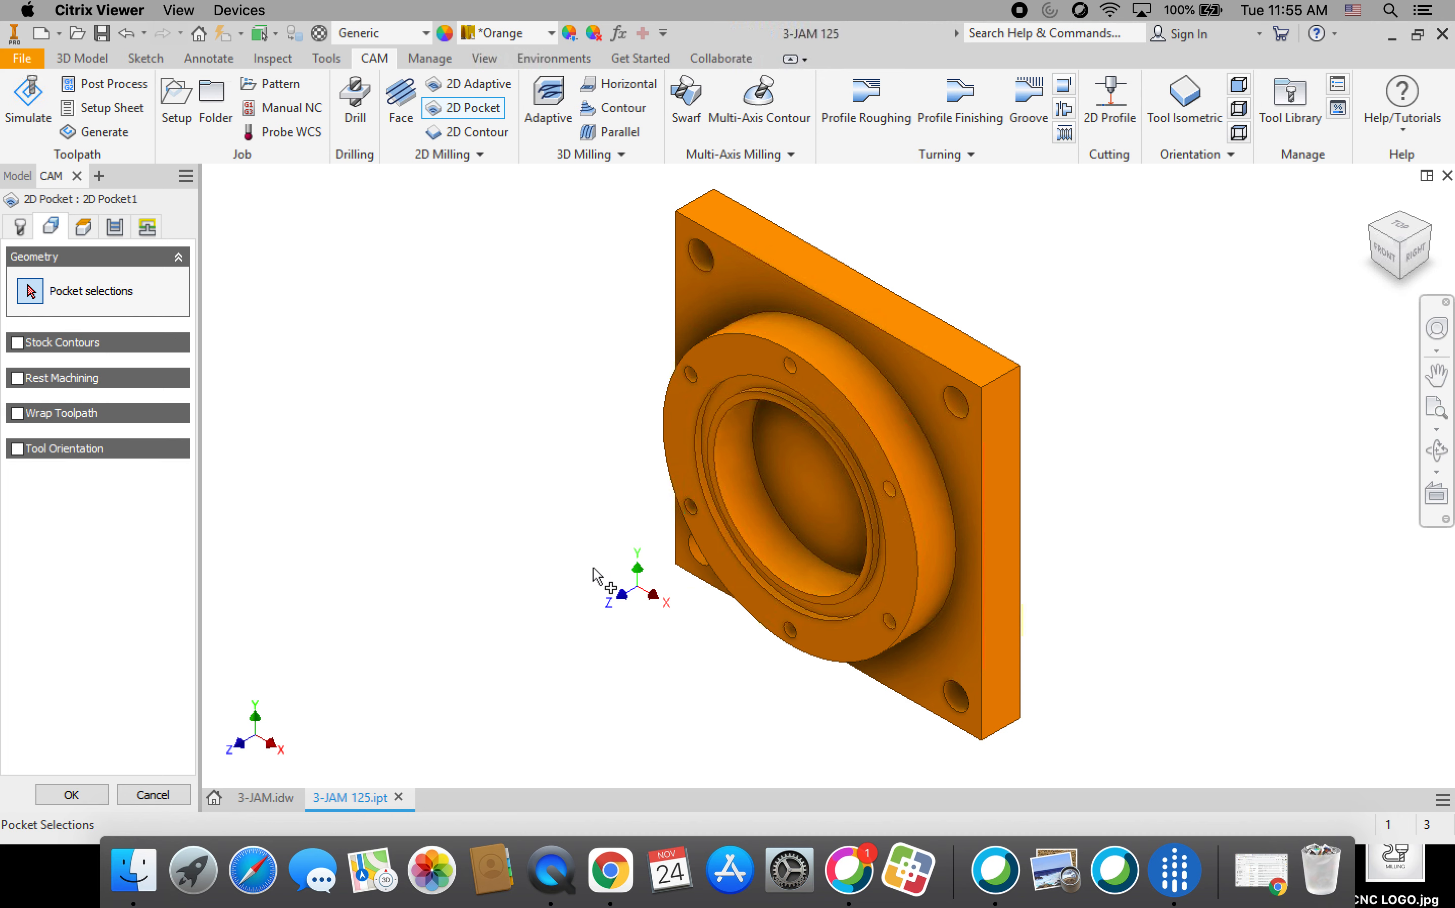
click(797, 457)
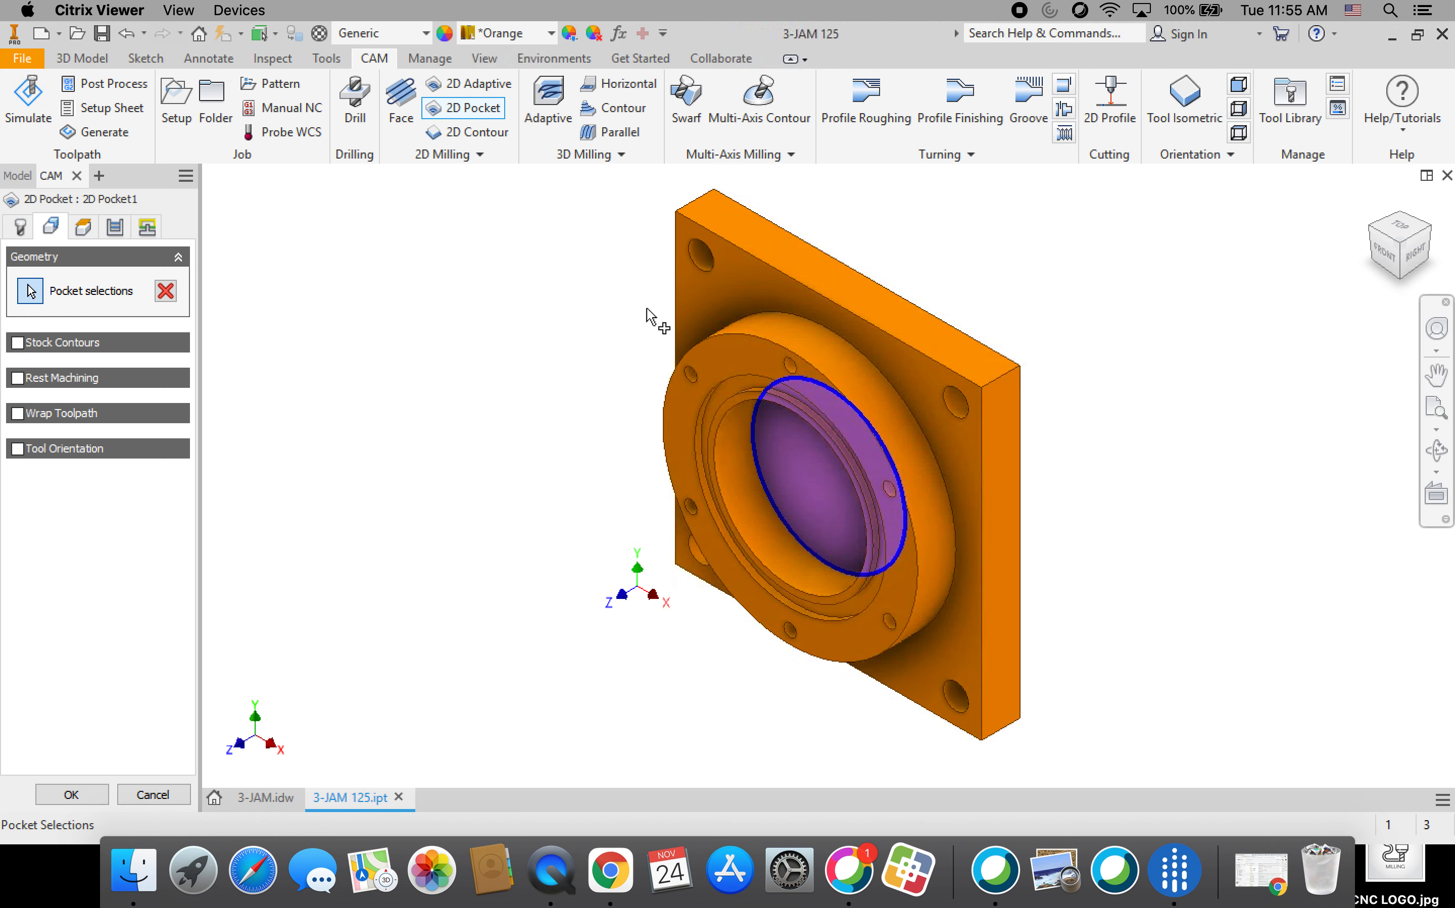
click(707, 289)
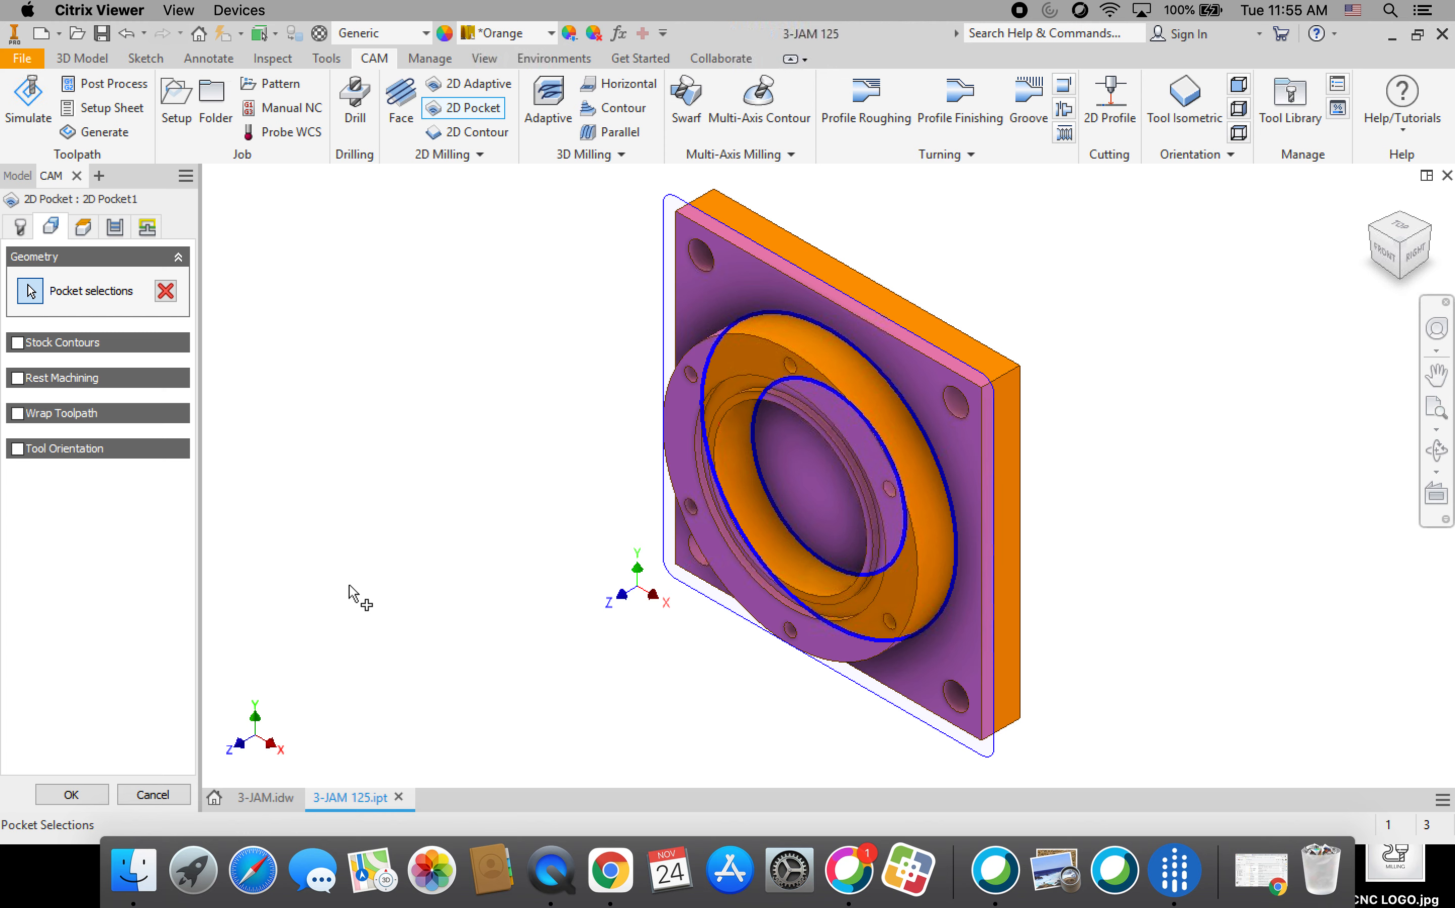
Reference the clearance height to Stock top with a 0.2 in offset, and reference the feed height to Stock top
click(83, 232)
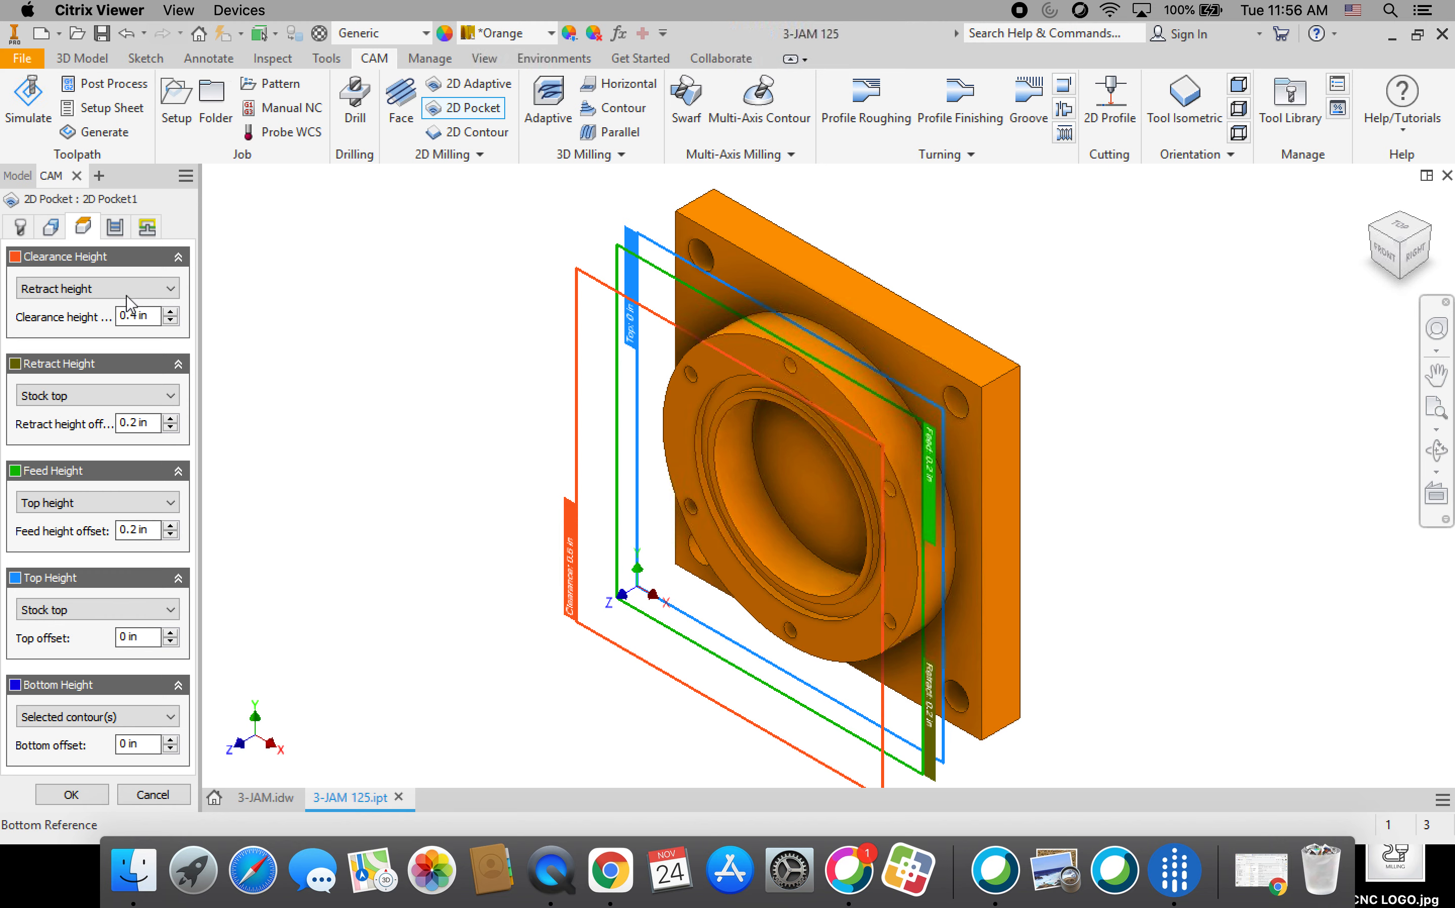
click(149, 292)
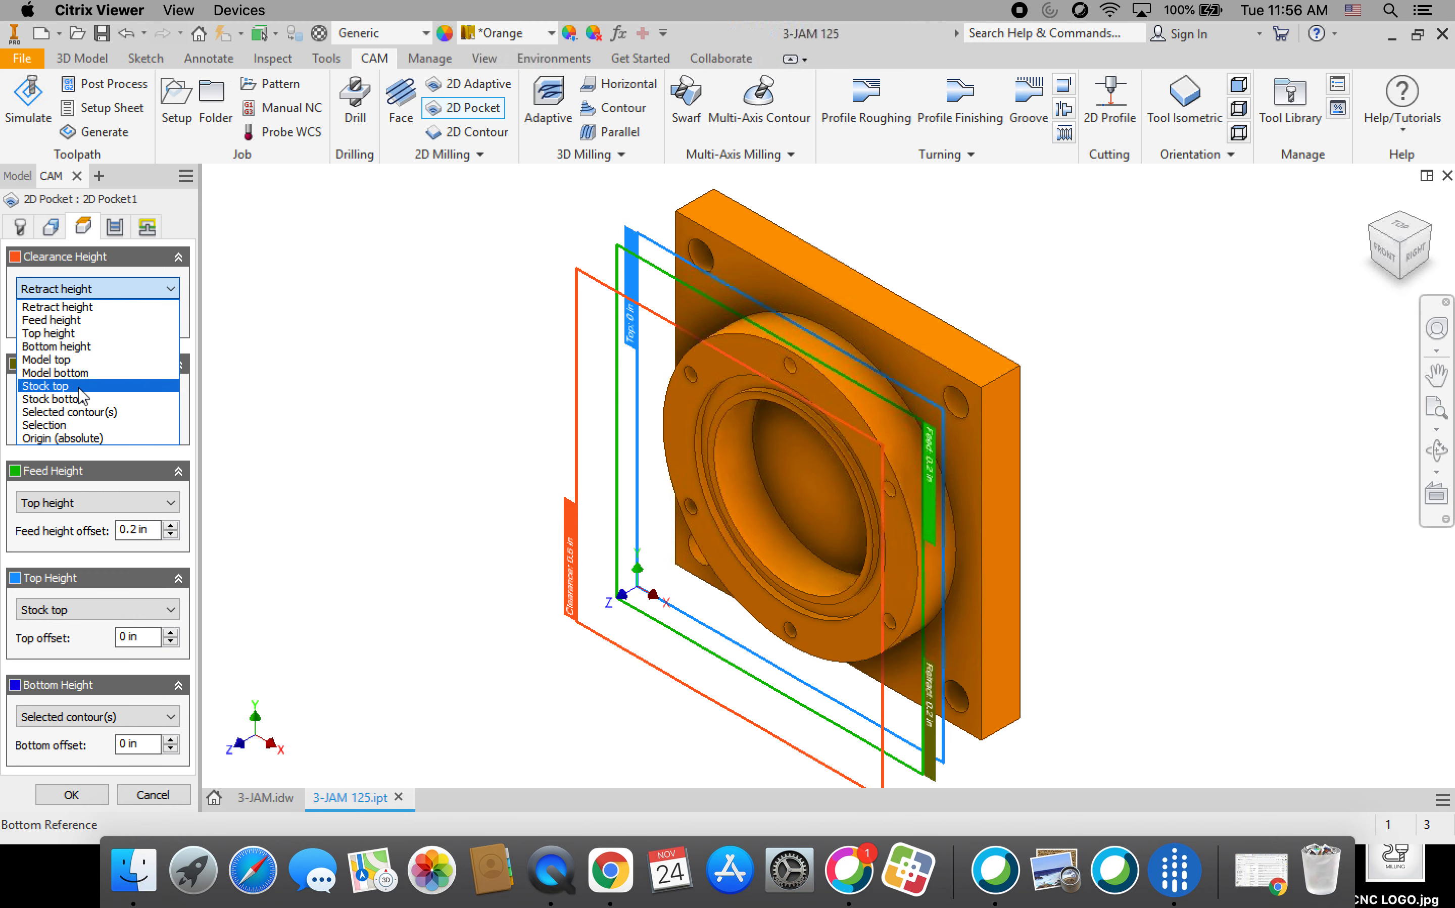
click(144, 386)
click(171, 321)
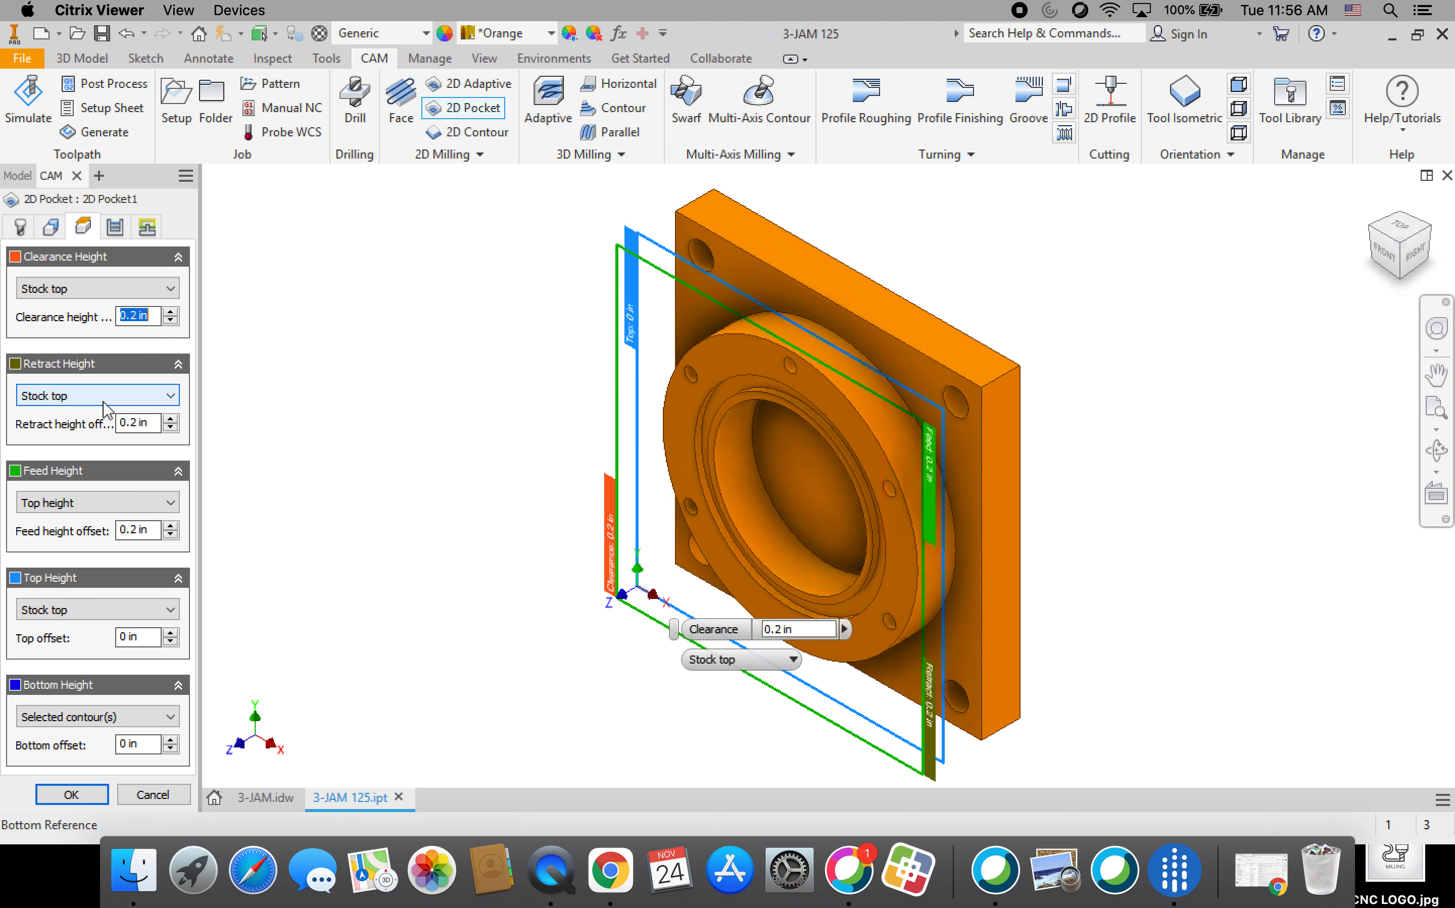
click(147, 508)
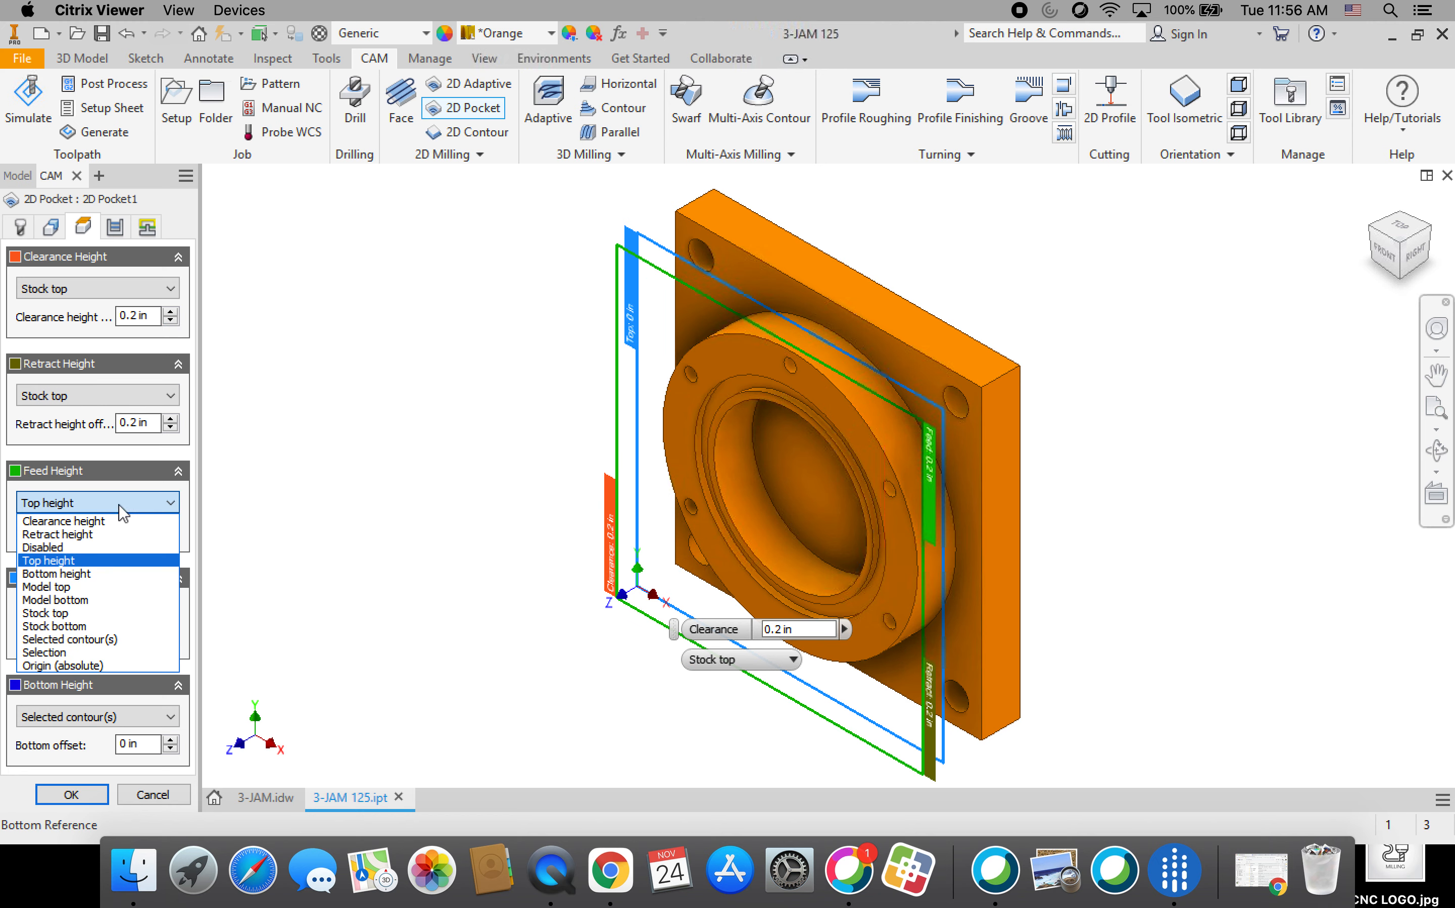
click(67, 613)
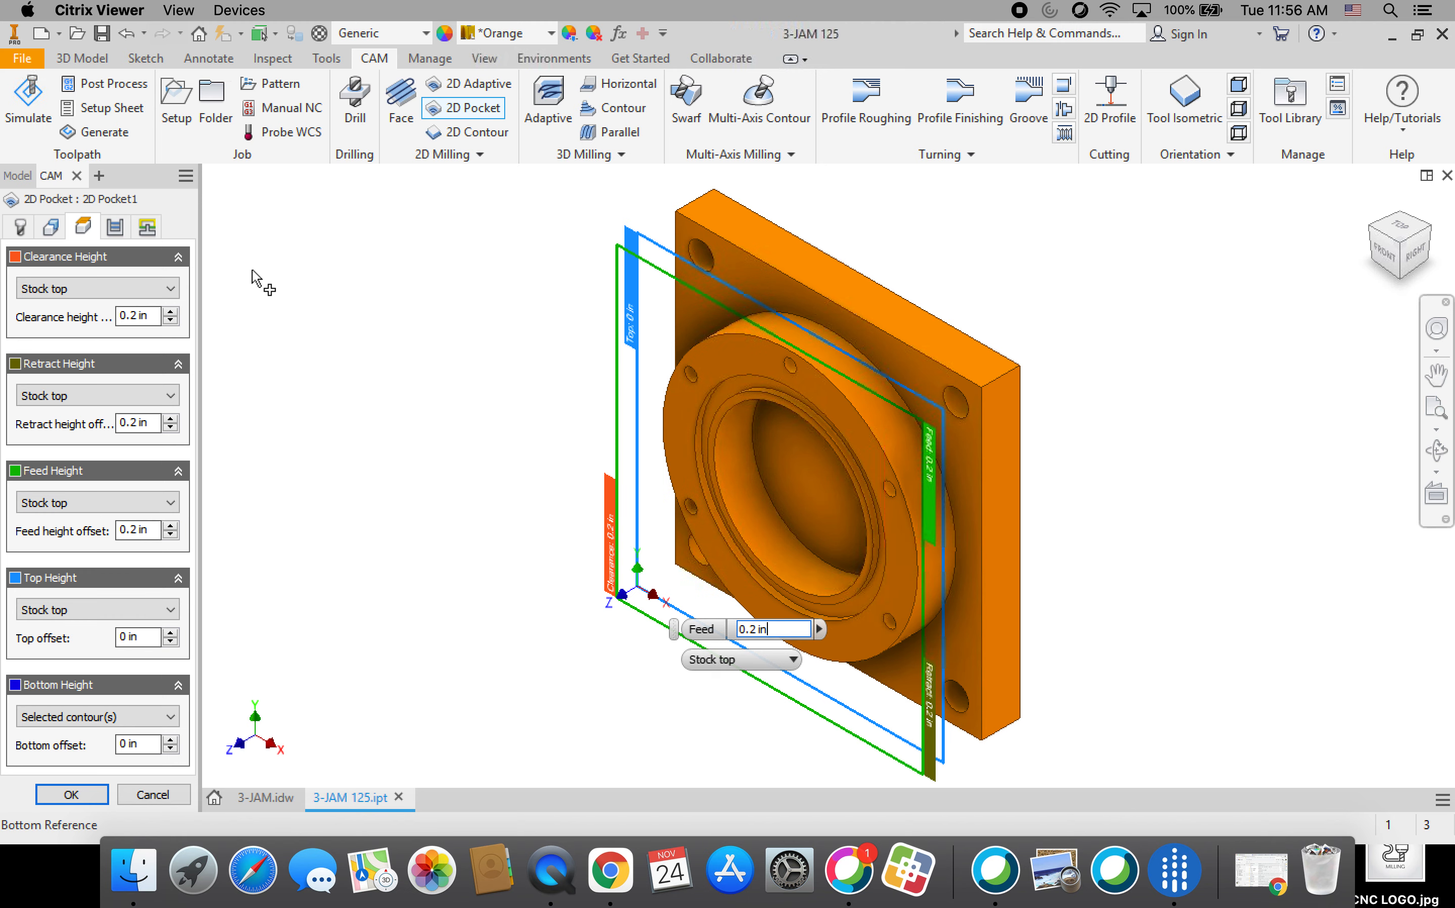
Enable multiple depths with a maximum roughing stepdown of 0.188 in and turn off Stock to Leave
click(116, 228)
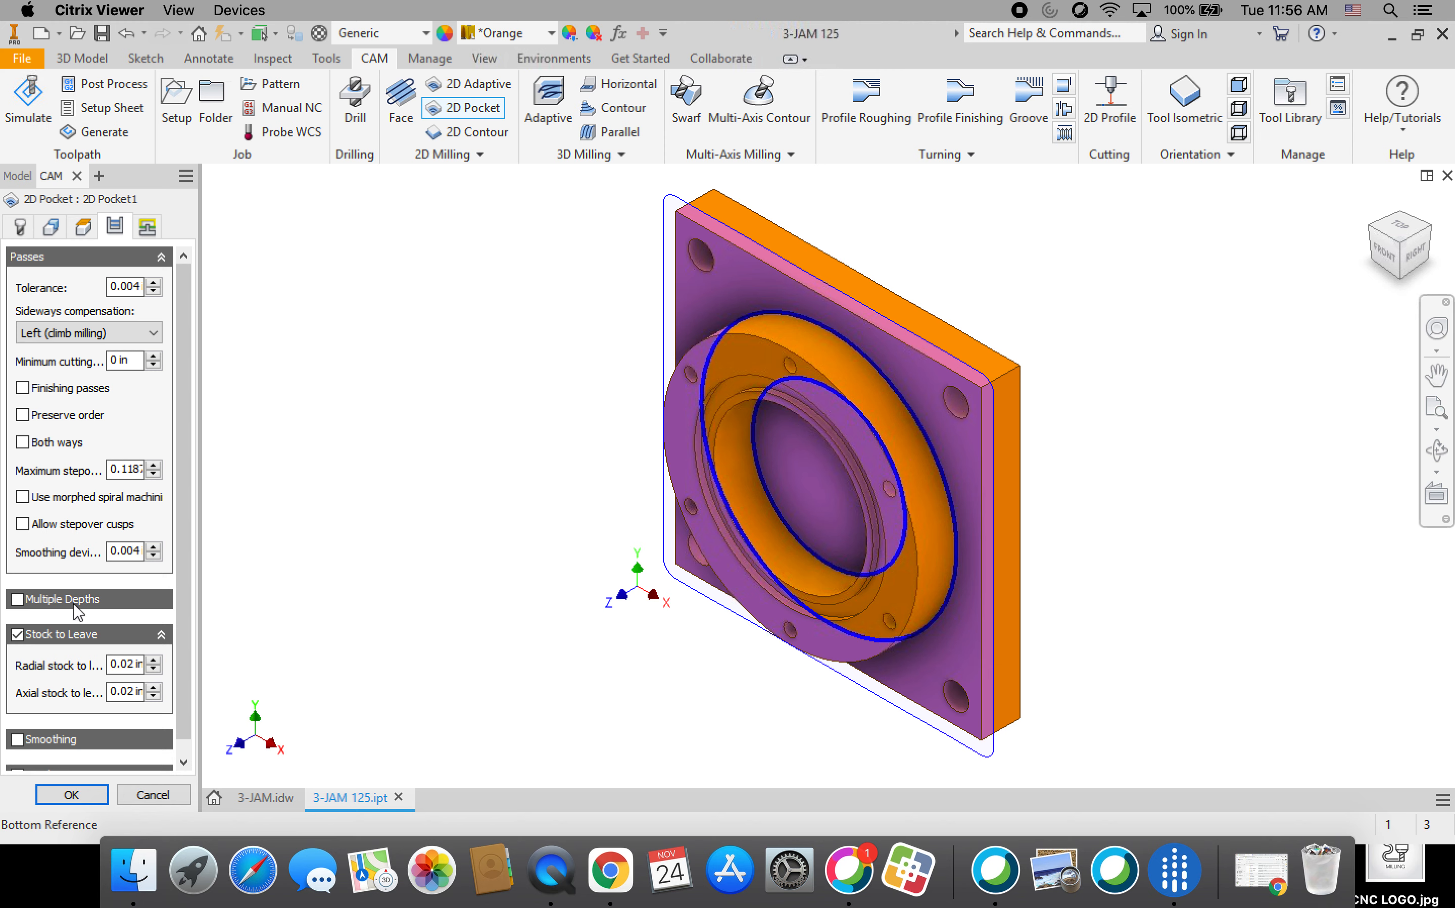
mouse_move(20, 606)
click(19, 601)
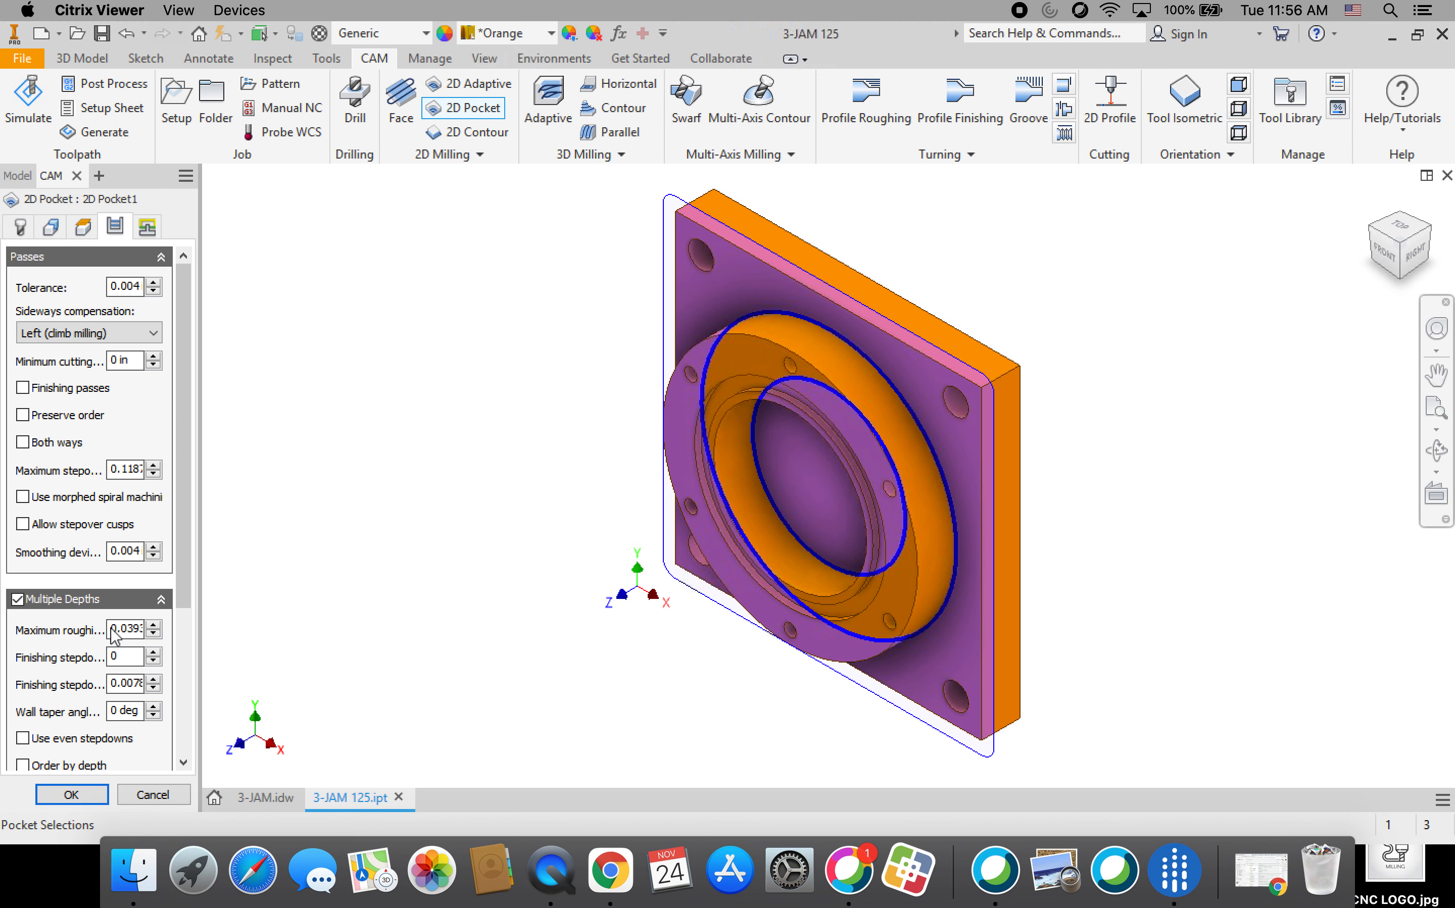
mouse_move(114, 634)
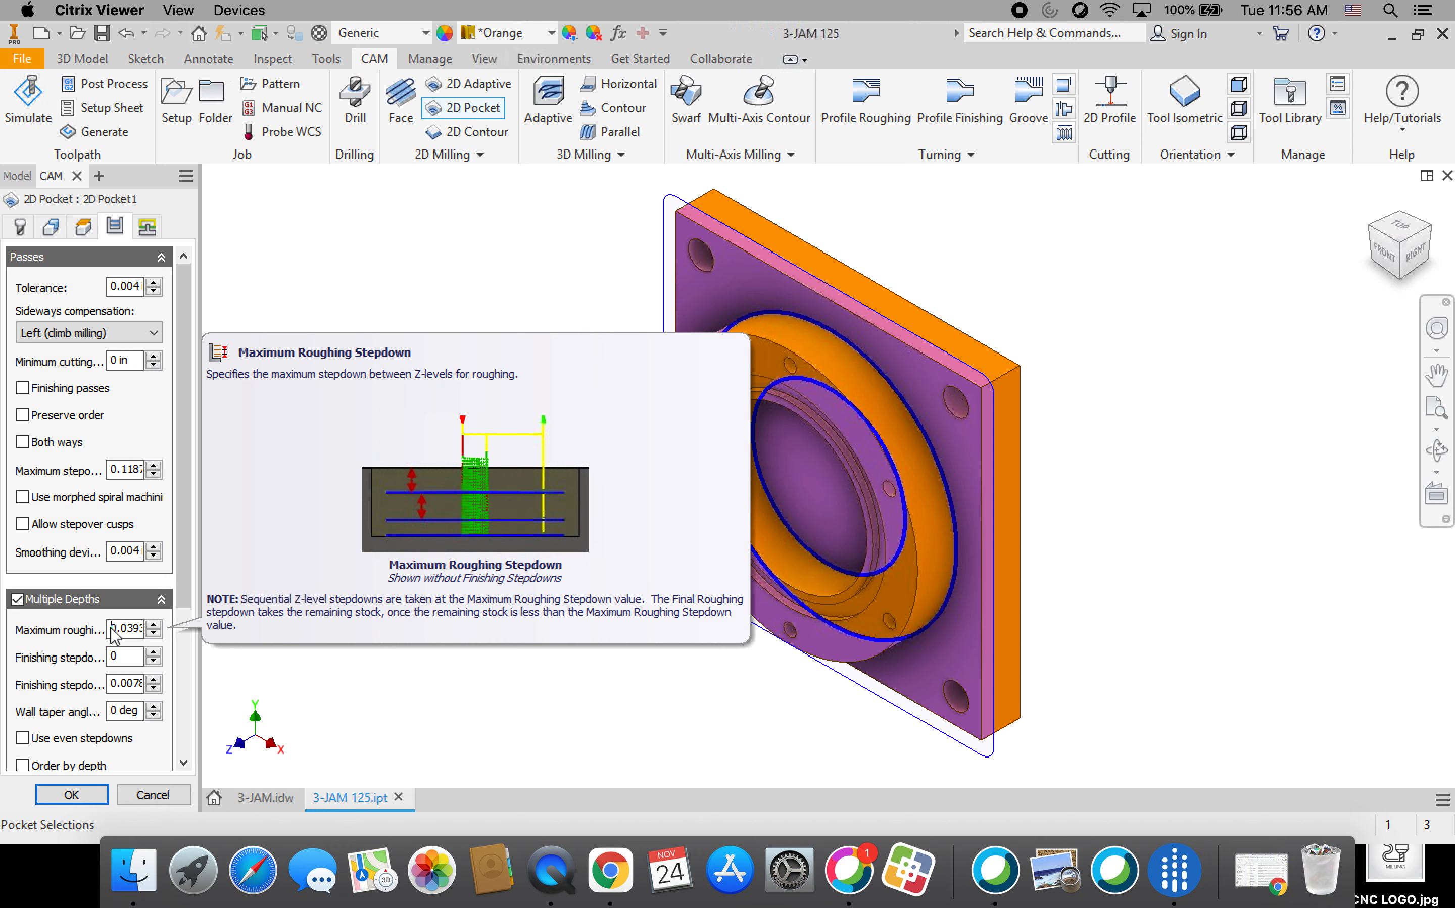
click(118, 631)
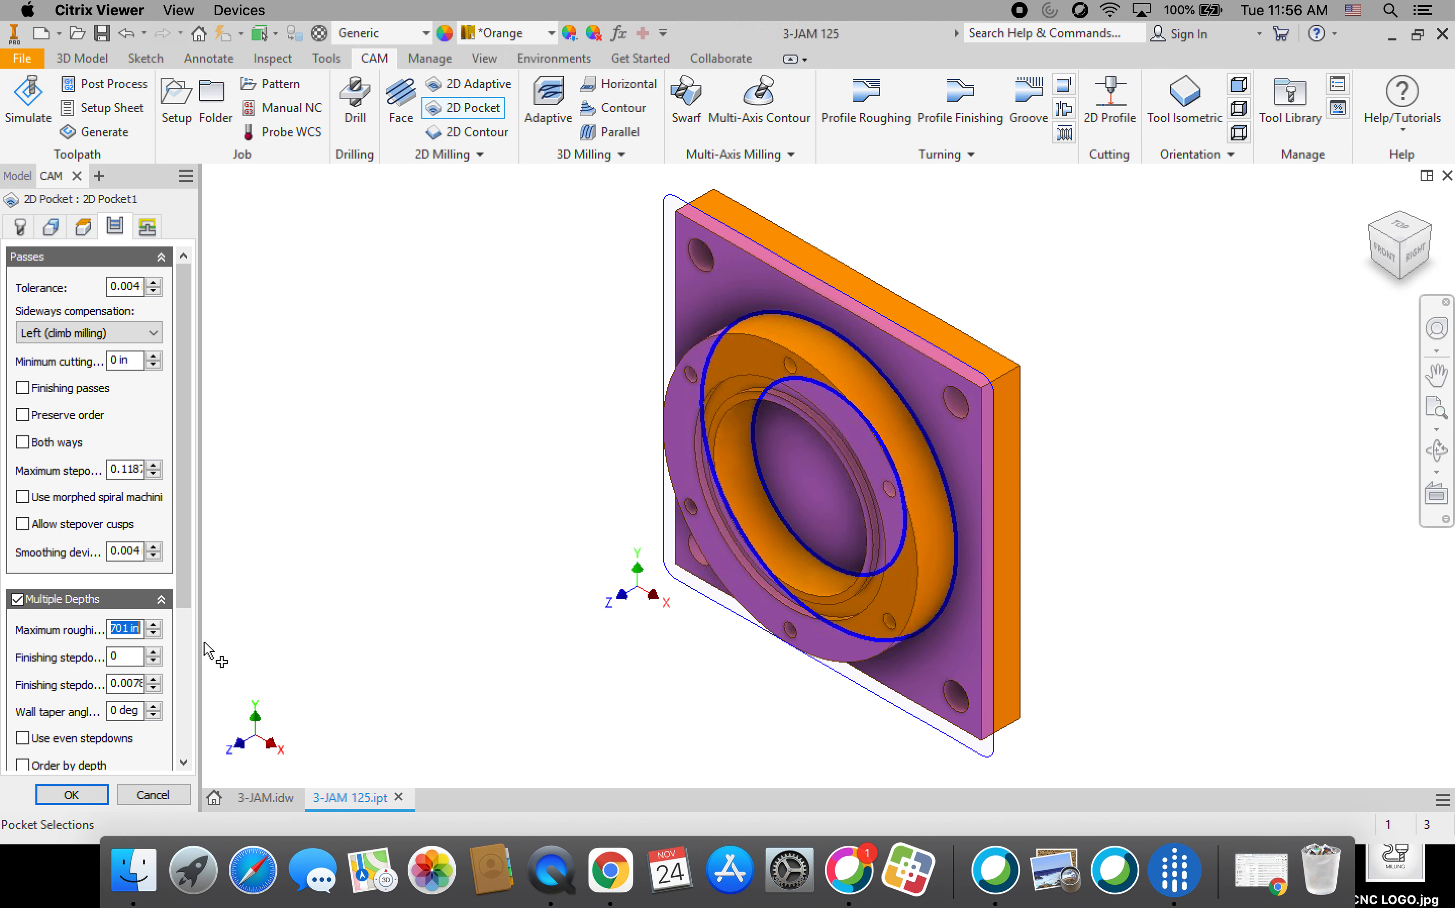
text(.18)
text(8)
drag(187, 528, 202, 712)
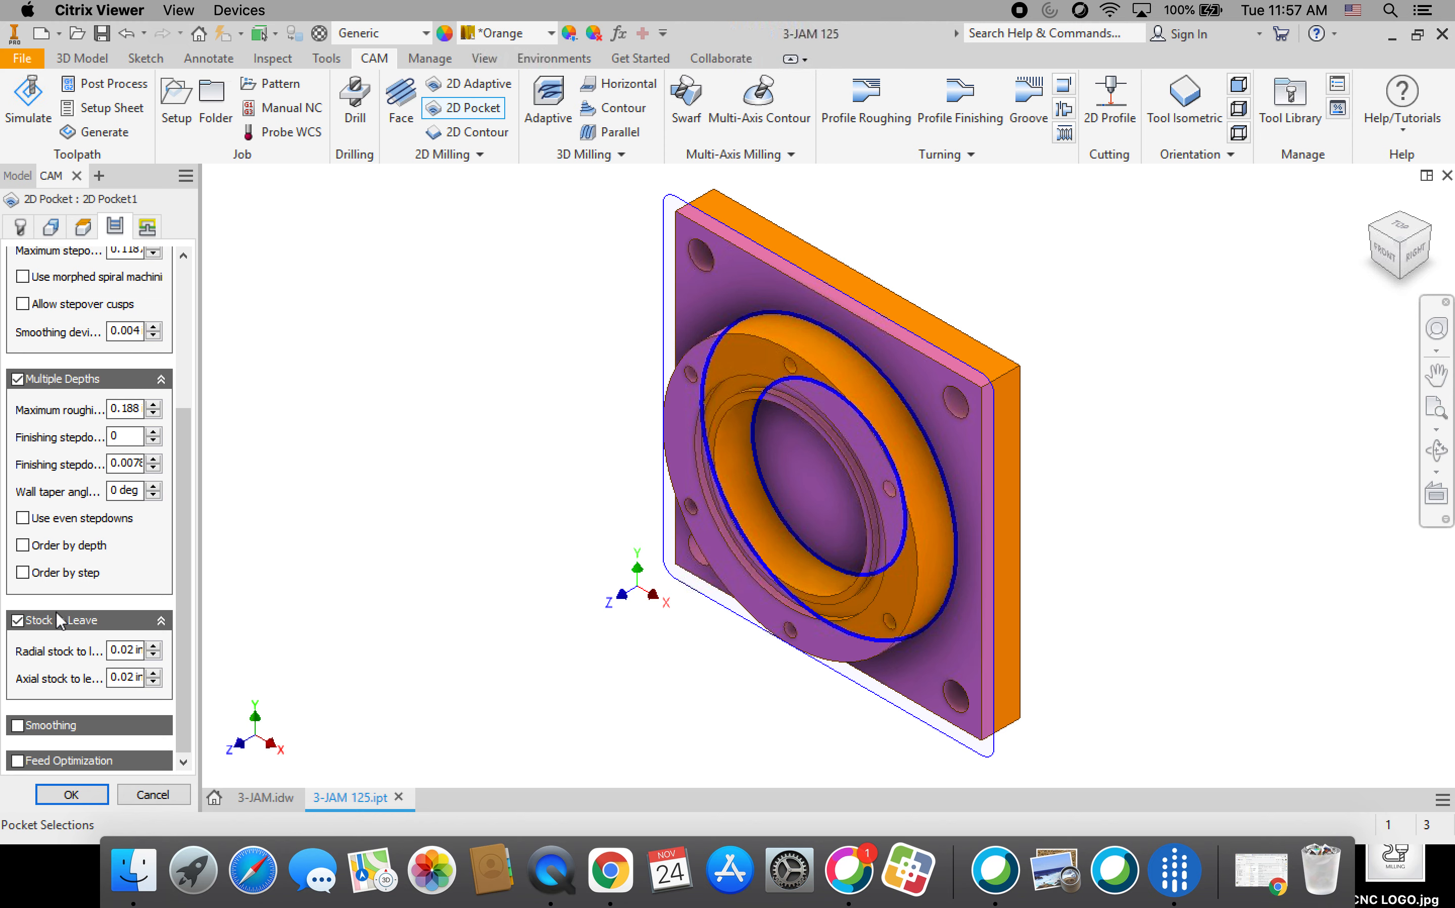
click(17, 621)
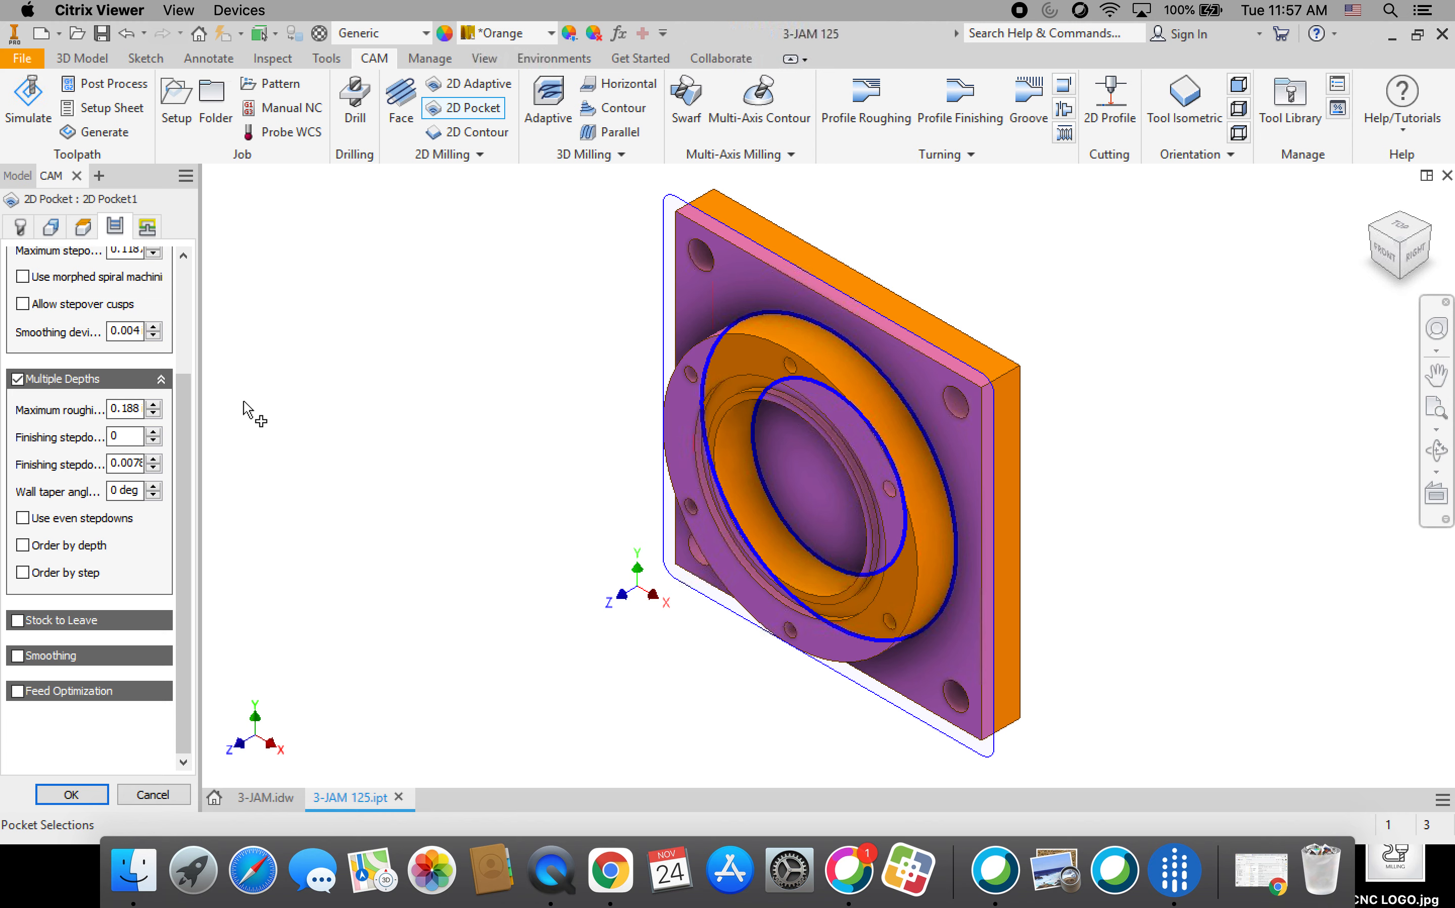
Disable lead-in and lead-out, set the ramp type to Plunge, and accept the 2D Pocket operation
click(148, 229)
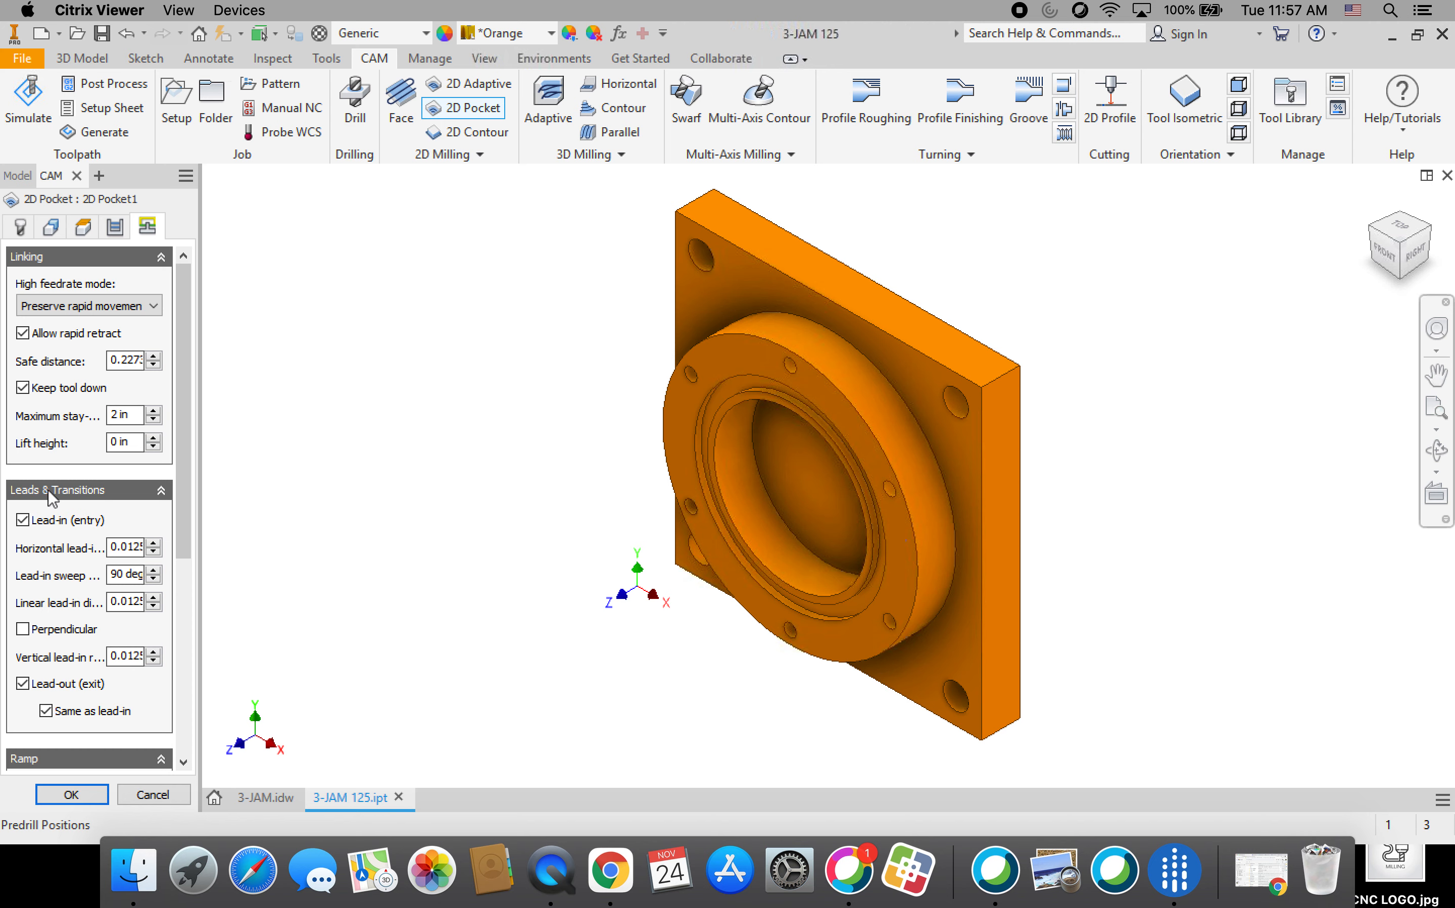
click(23, 521)
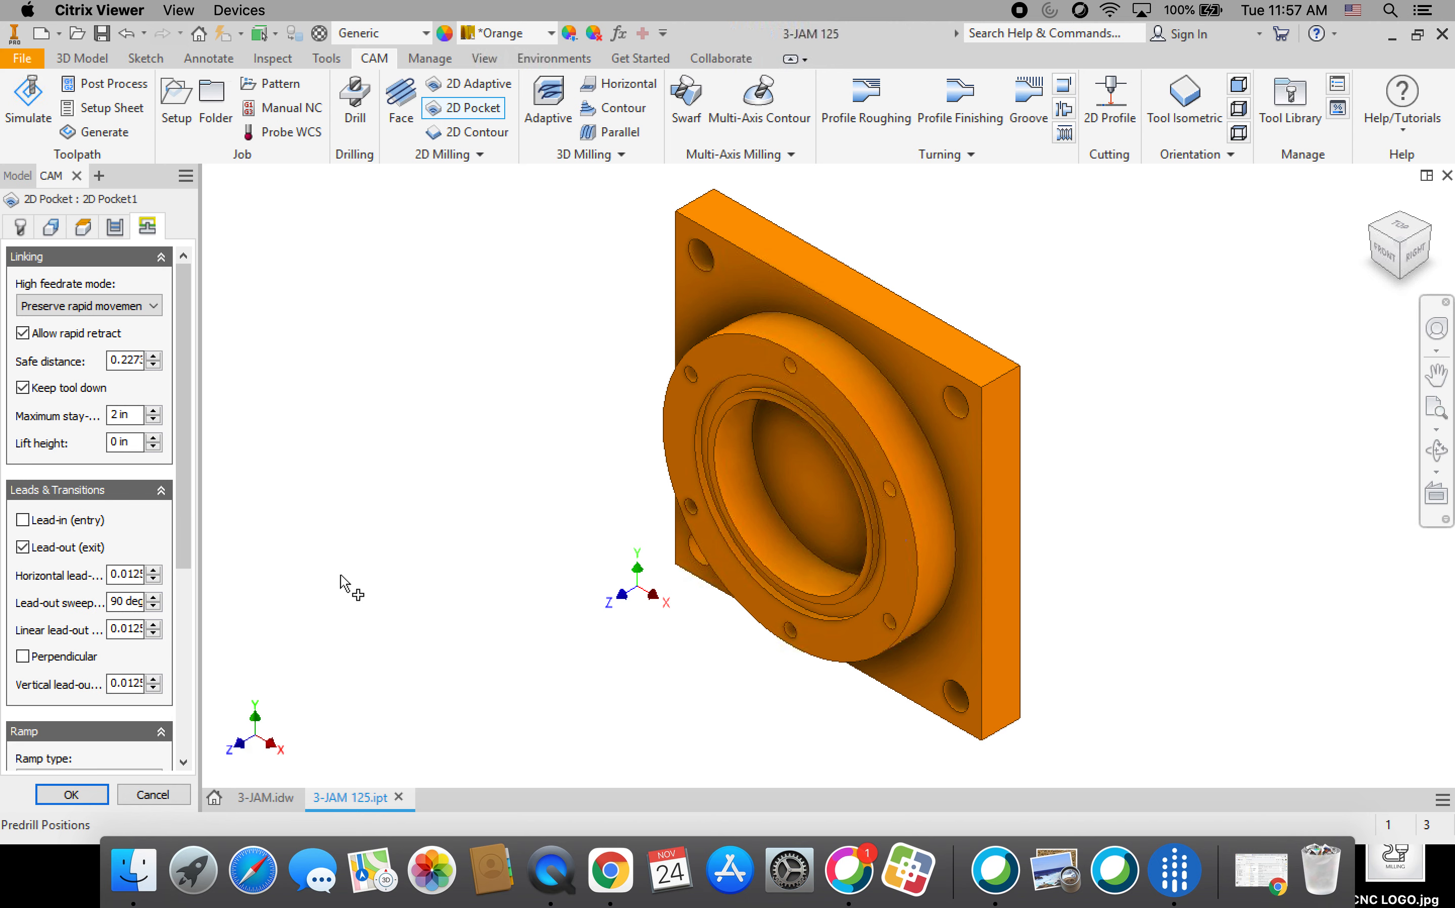
click(22, 548)
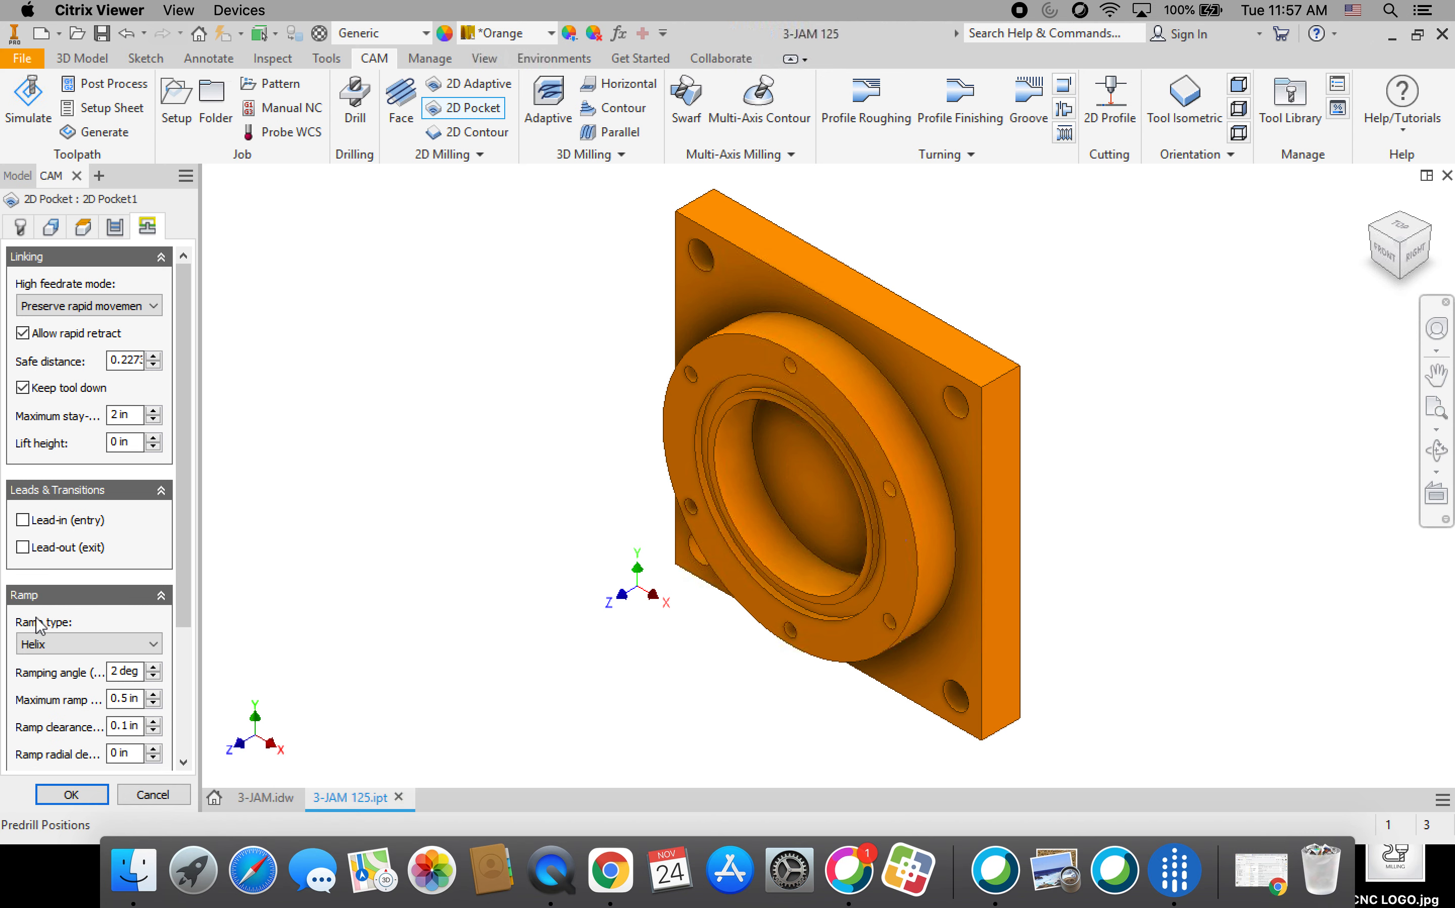
click(63, 645)
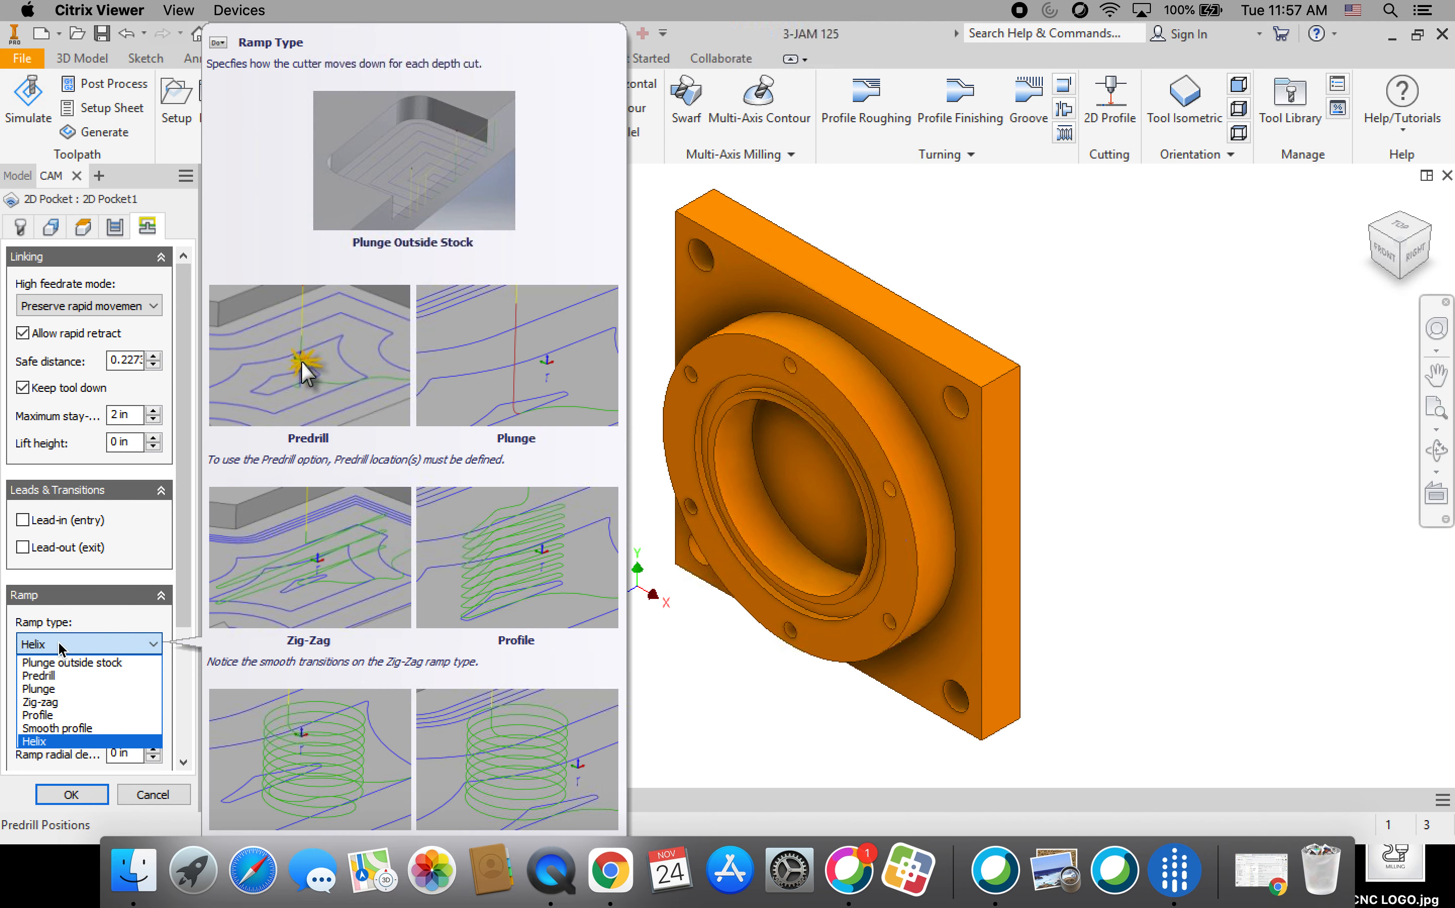
click(55, 691)
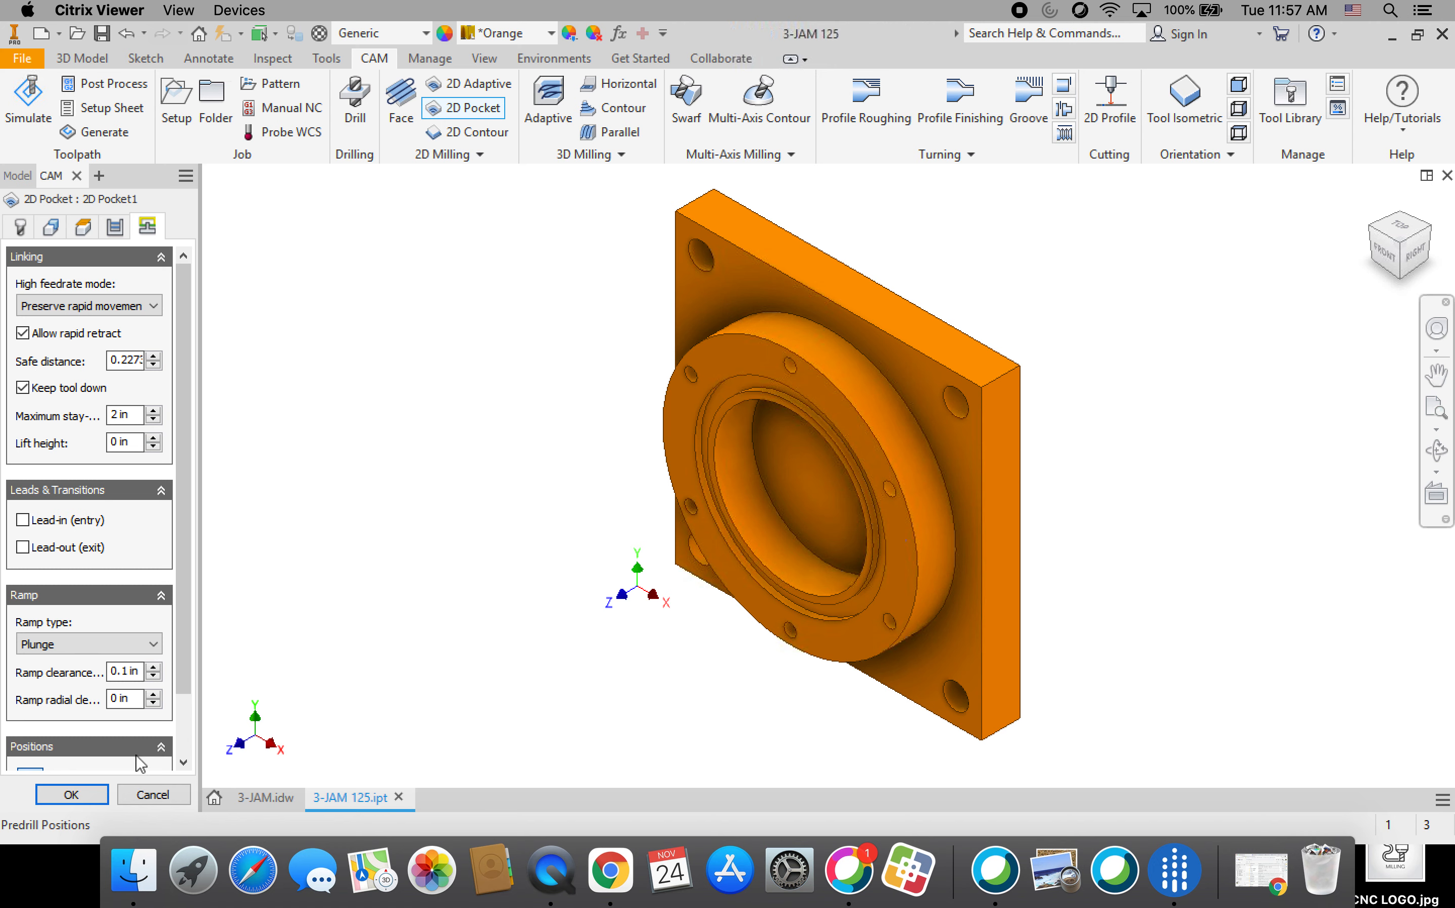
click(80, 795)
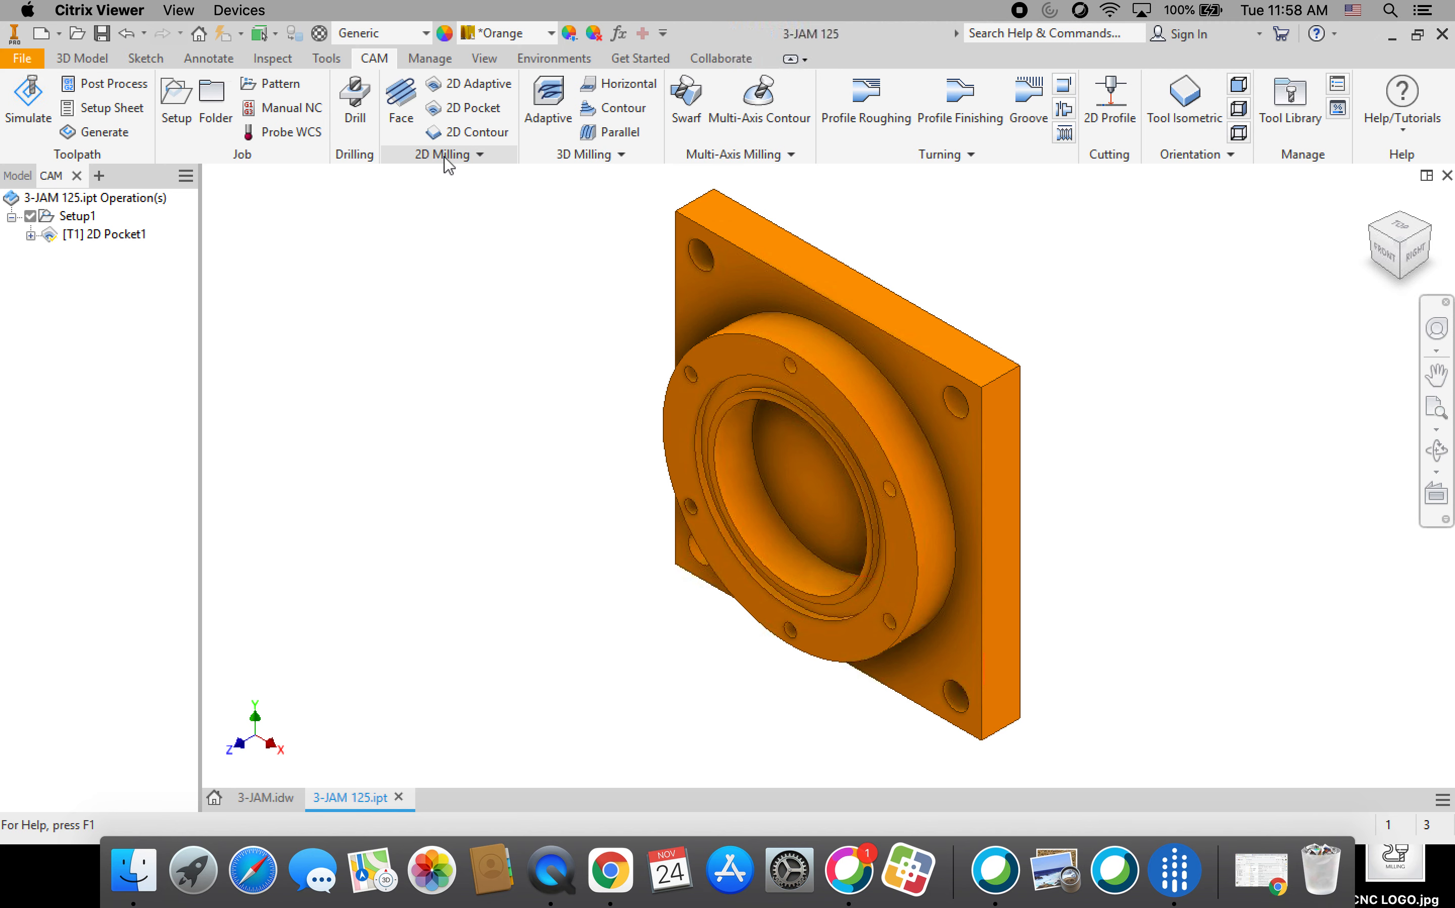
Start another 2D Pocket operation using the #1 1/8" flat end mill from the Butler MS Tool Library
click(472, 111)
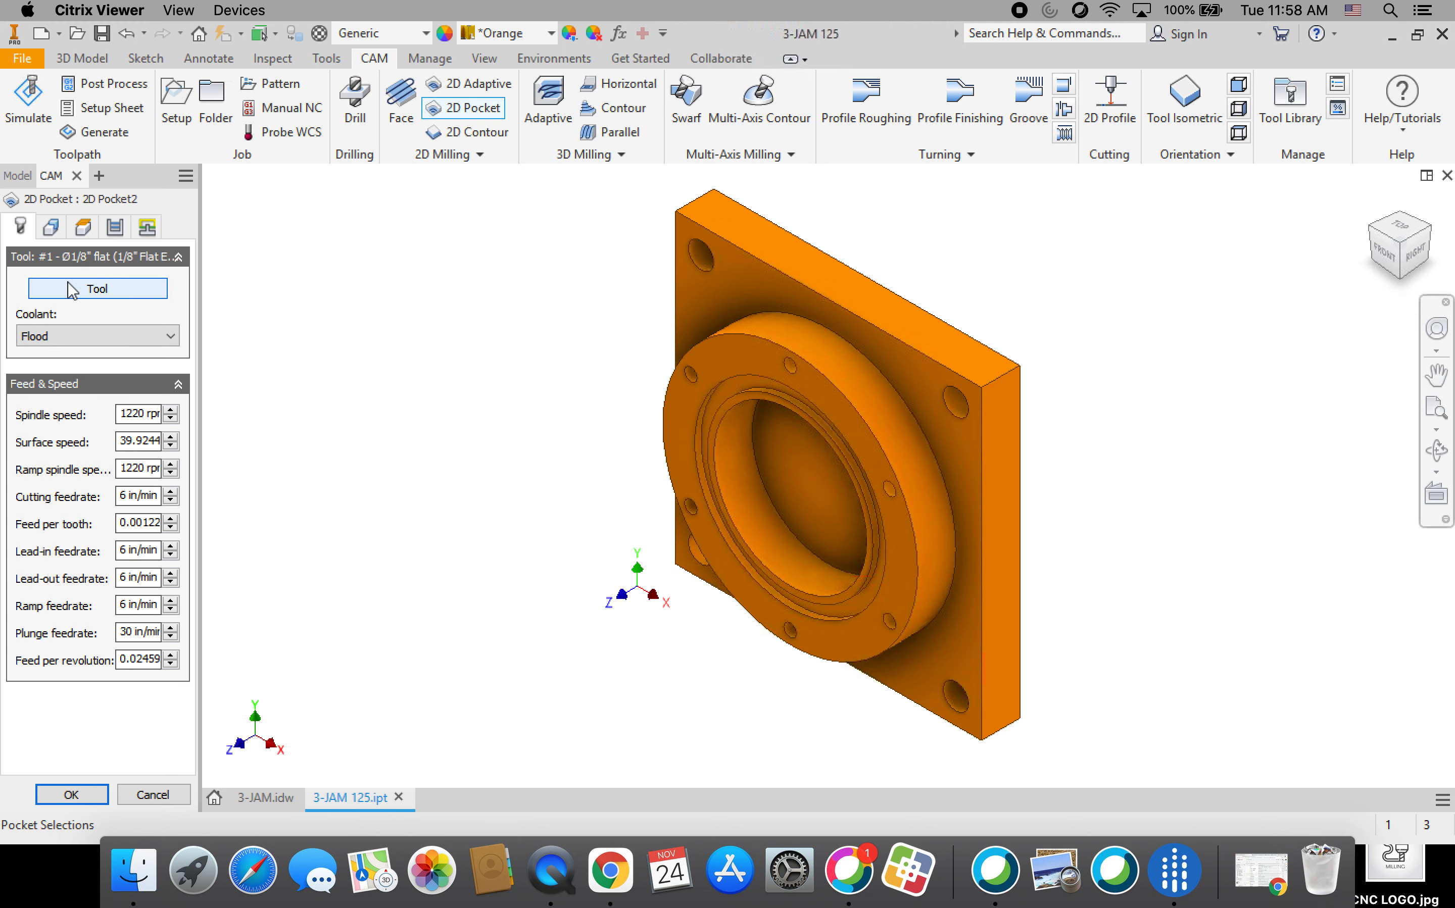
click(91, 289)
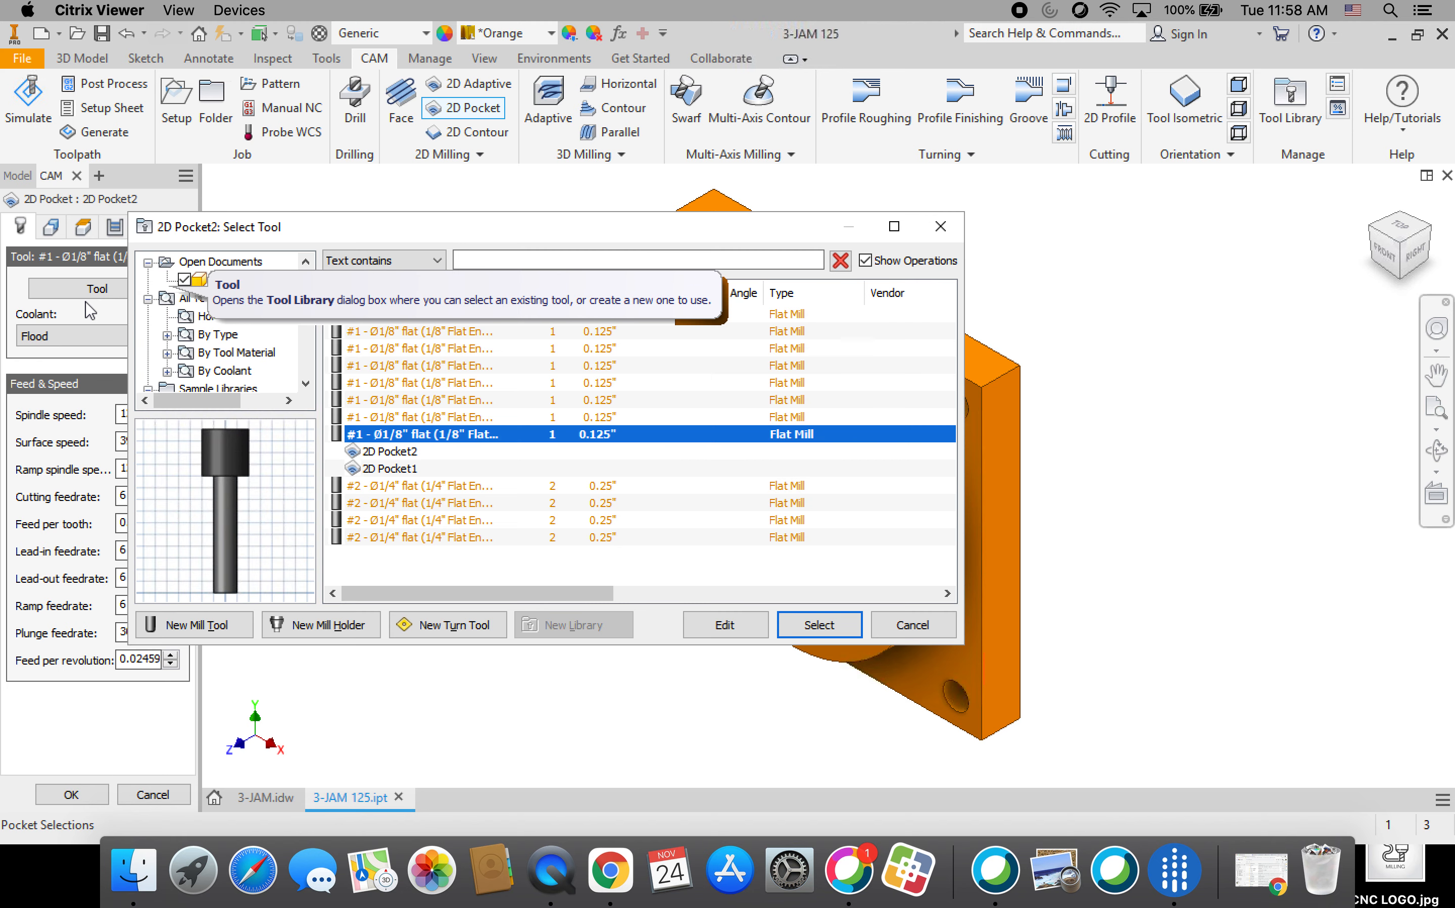
drag(304, 278, 313, 379)
click(255, 353)
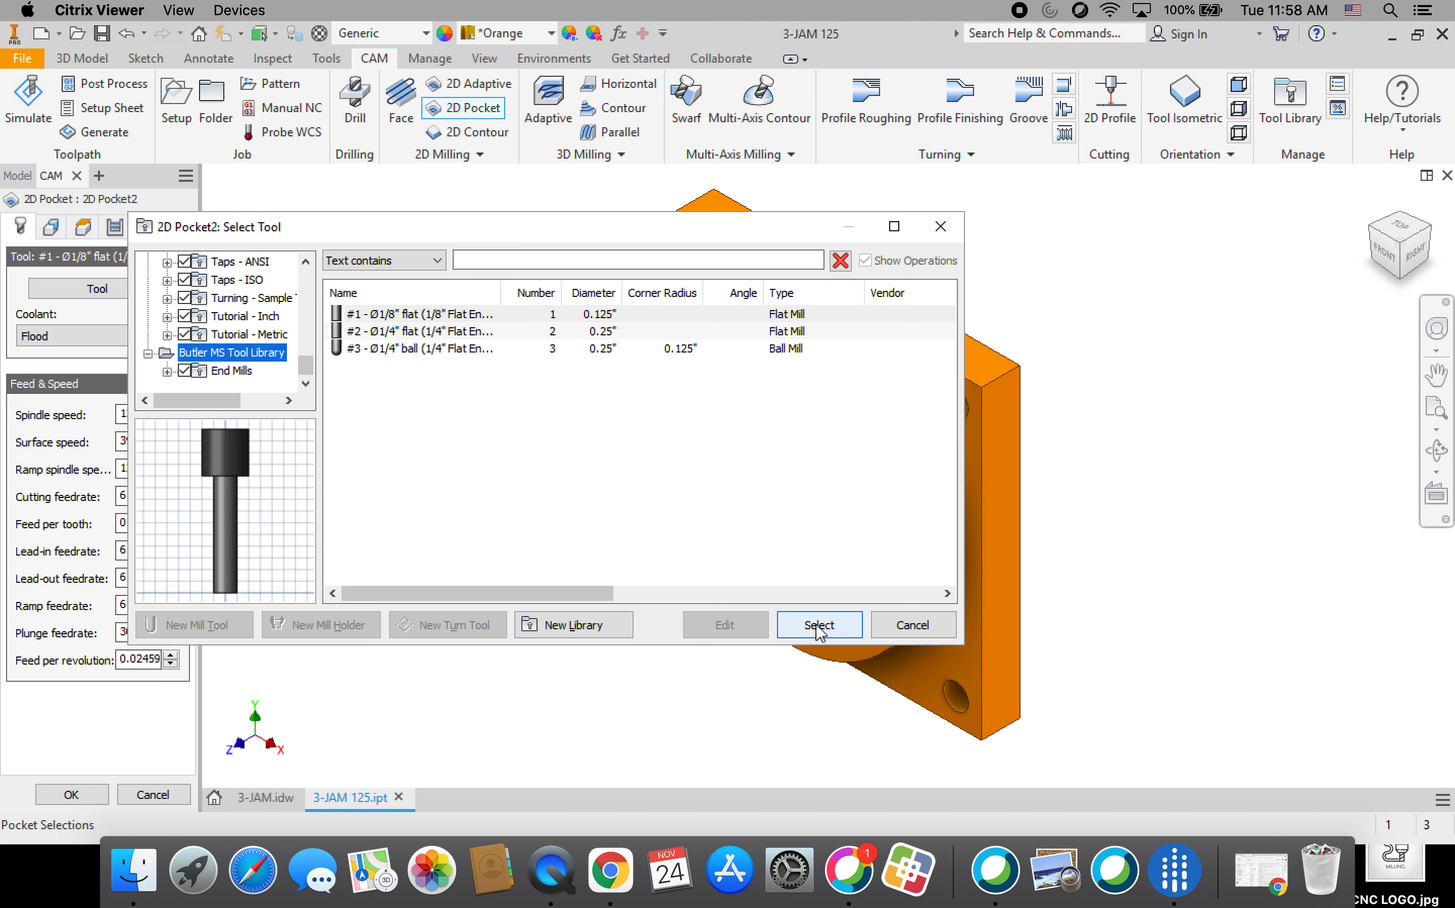
click(383, 319)
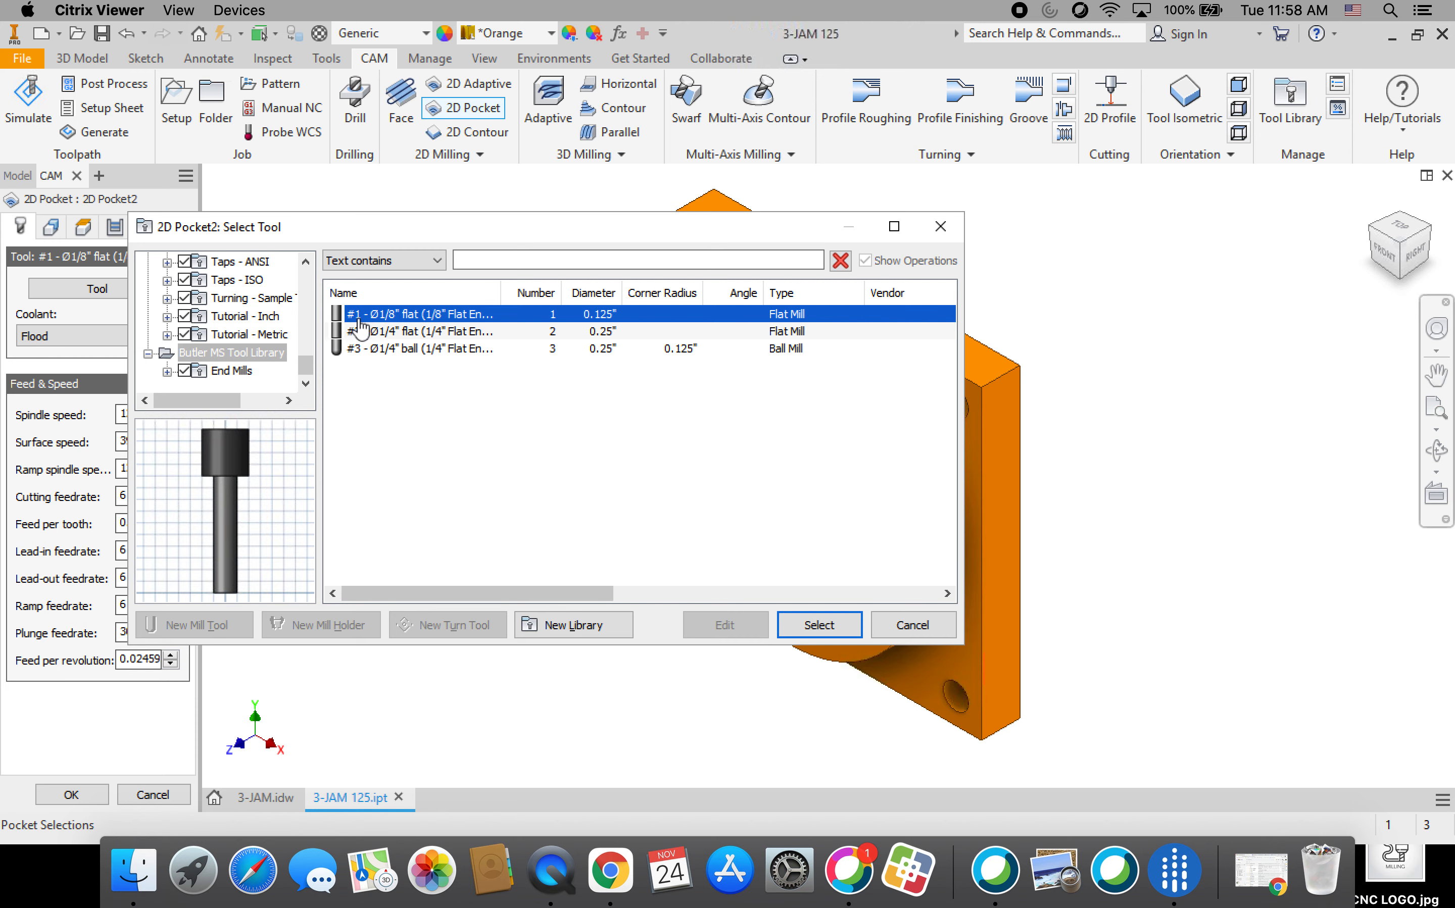
click(830, 625)
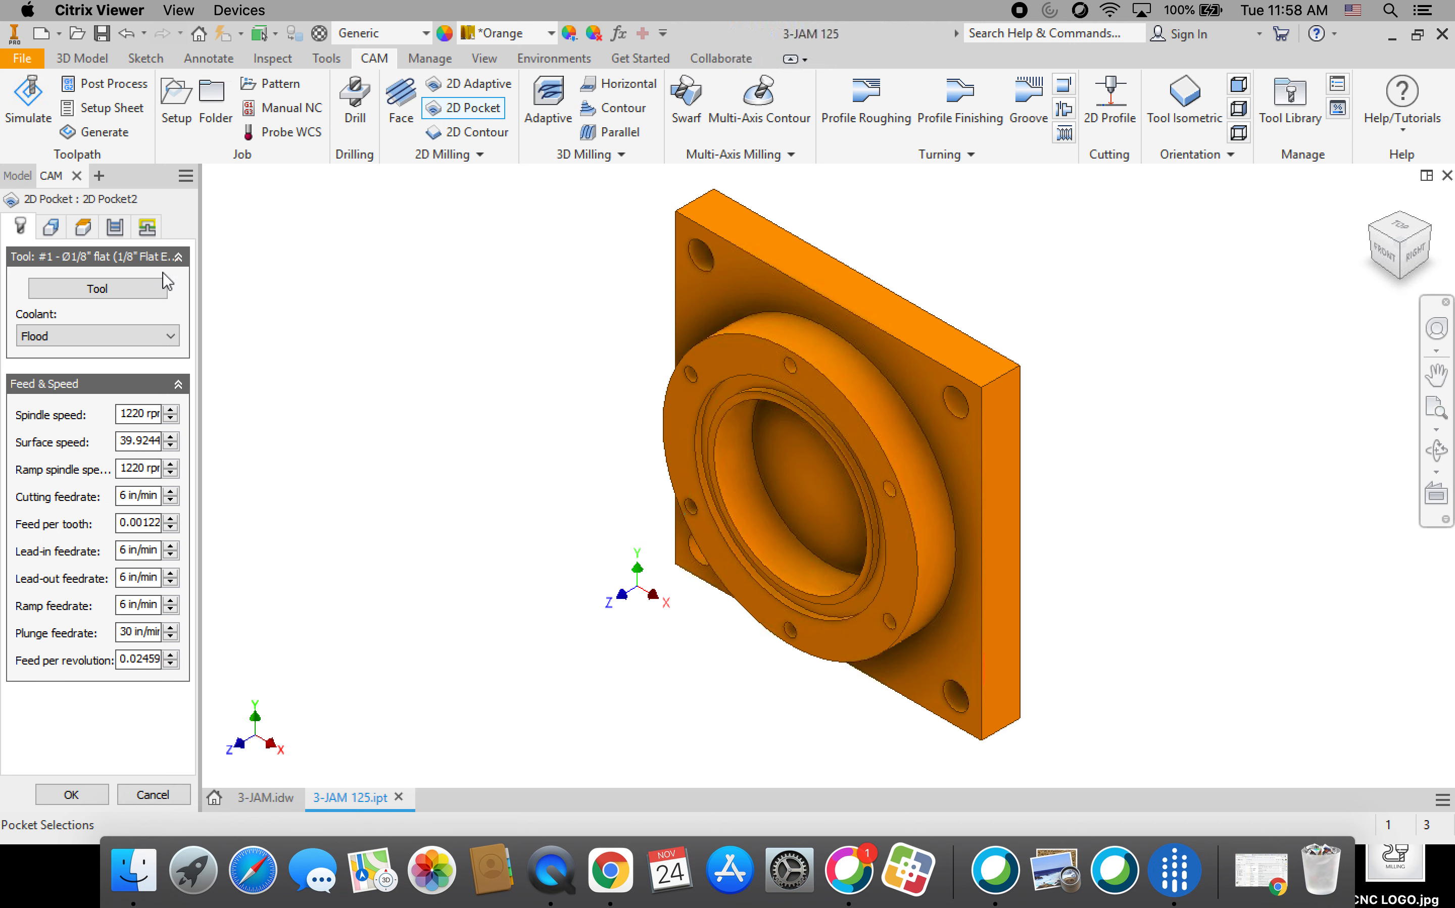
Pick the far-side circular edge of the plate's upper-left corner hole as the first pocket selection
click(54, 232)
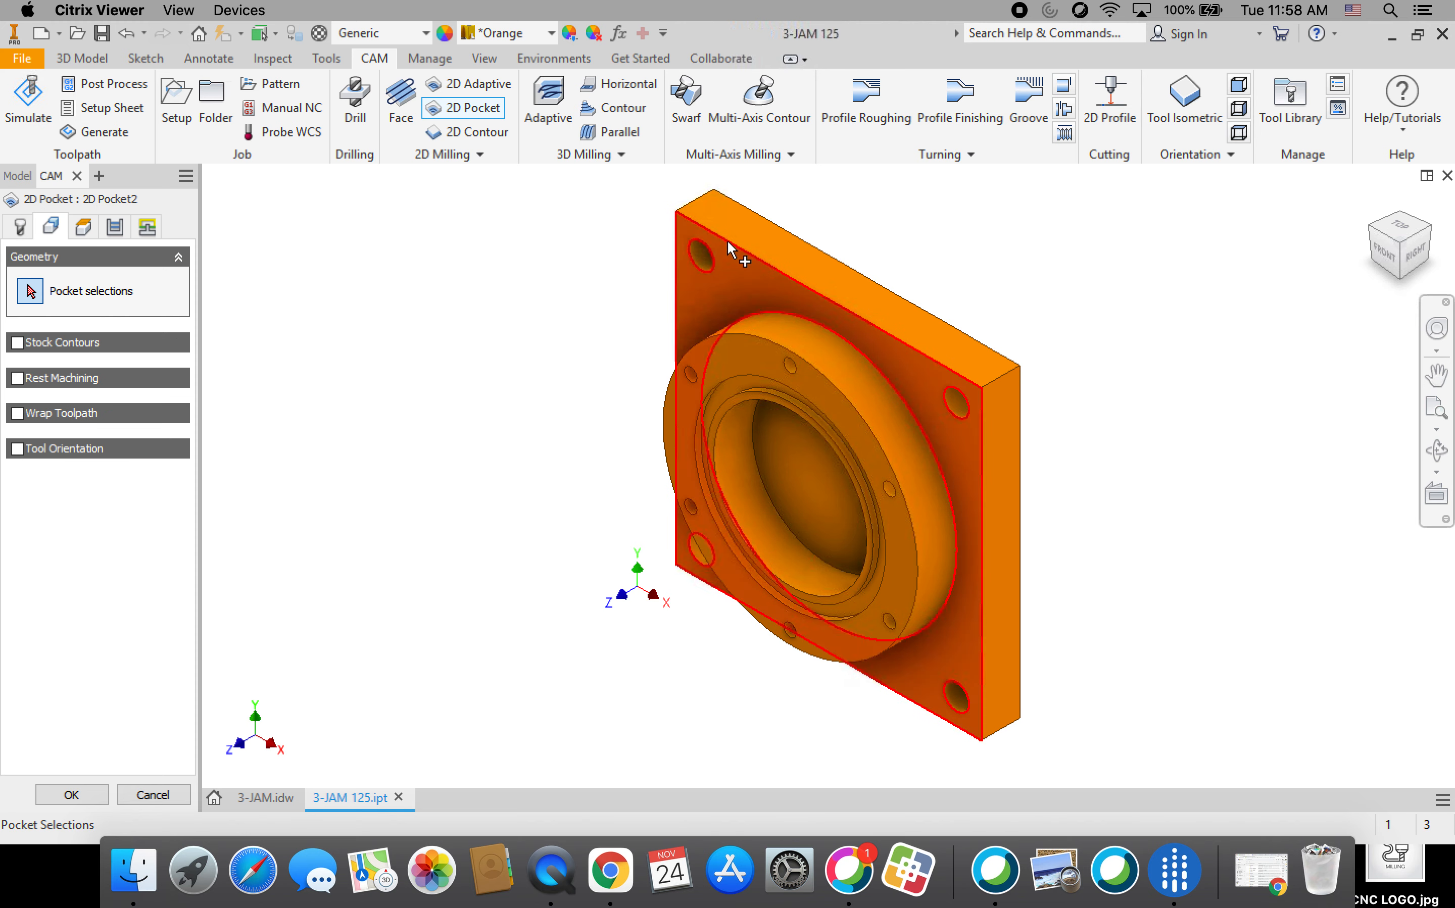
click(1439, 451)
click(1436, 451)
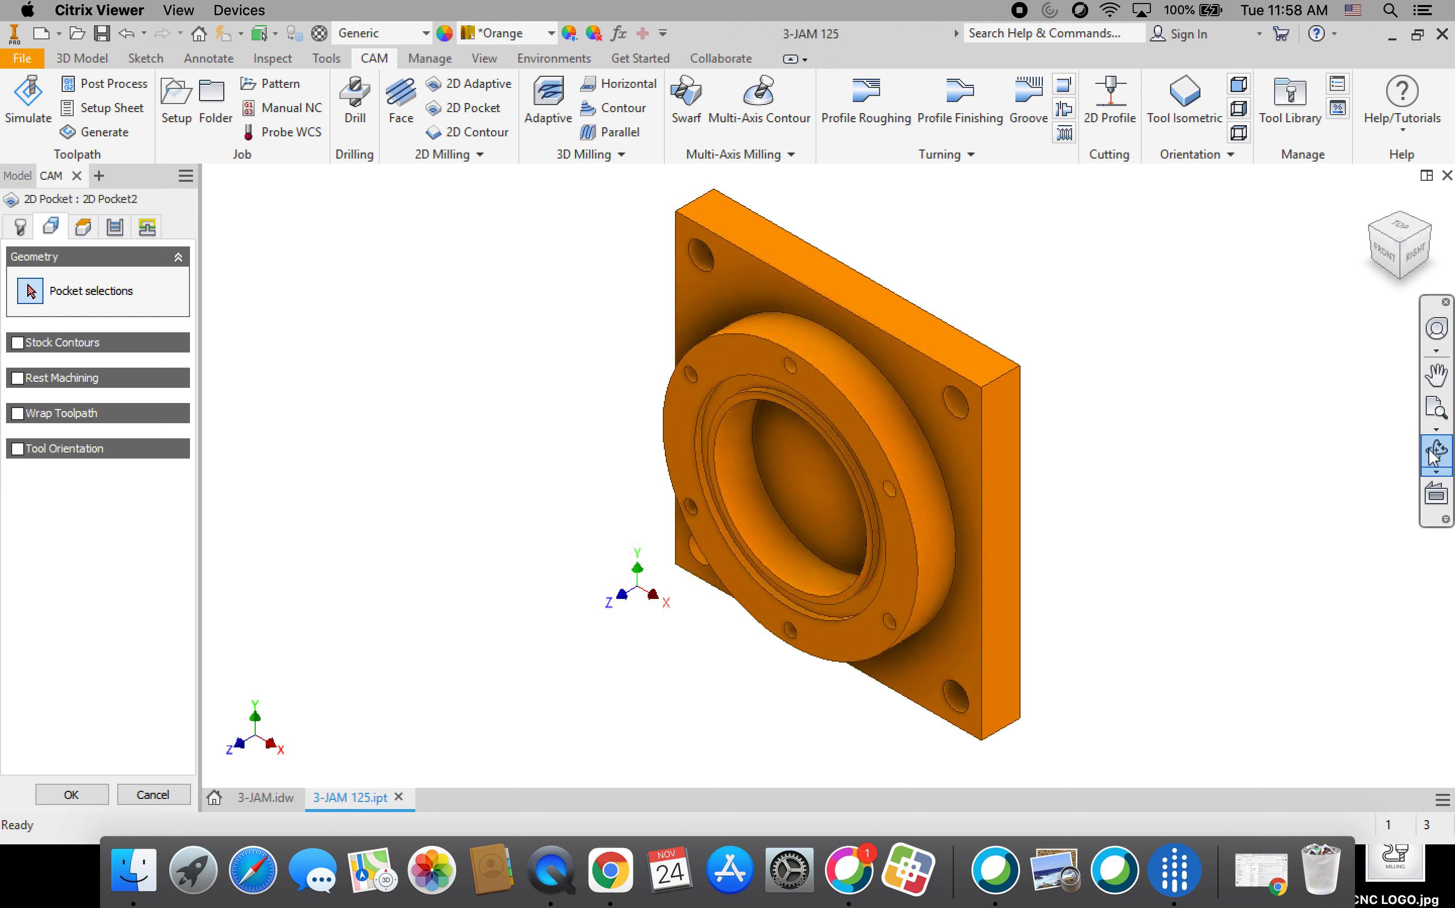
click(1436, 451)
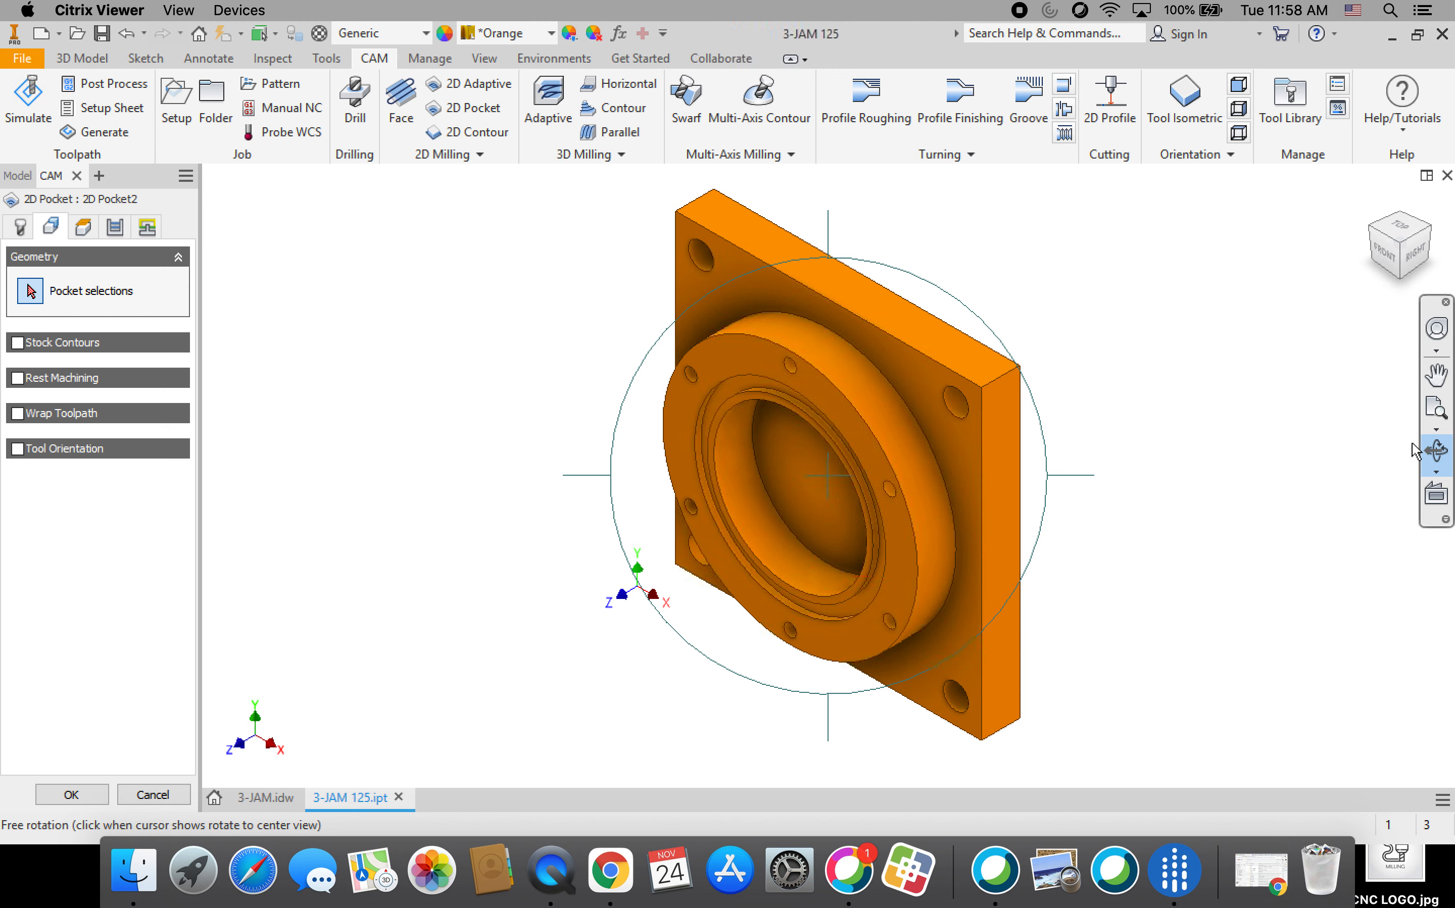
drag(788, 516, 876, 447)
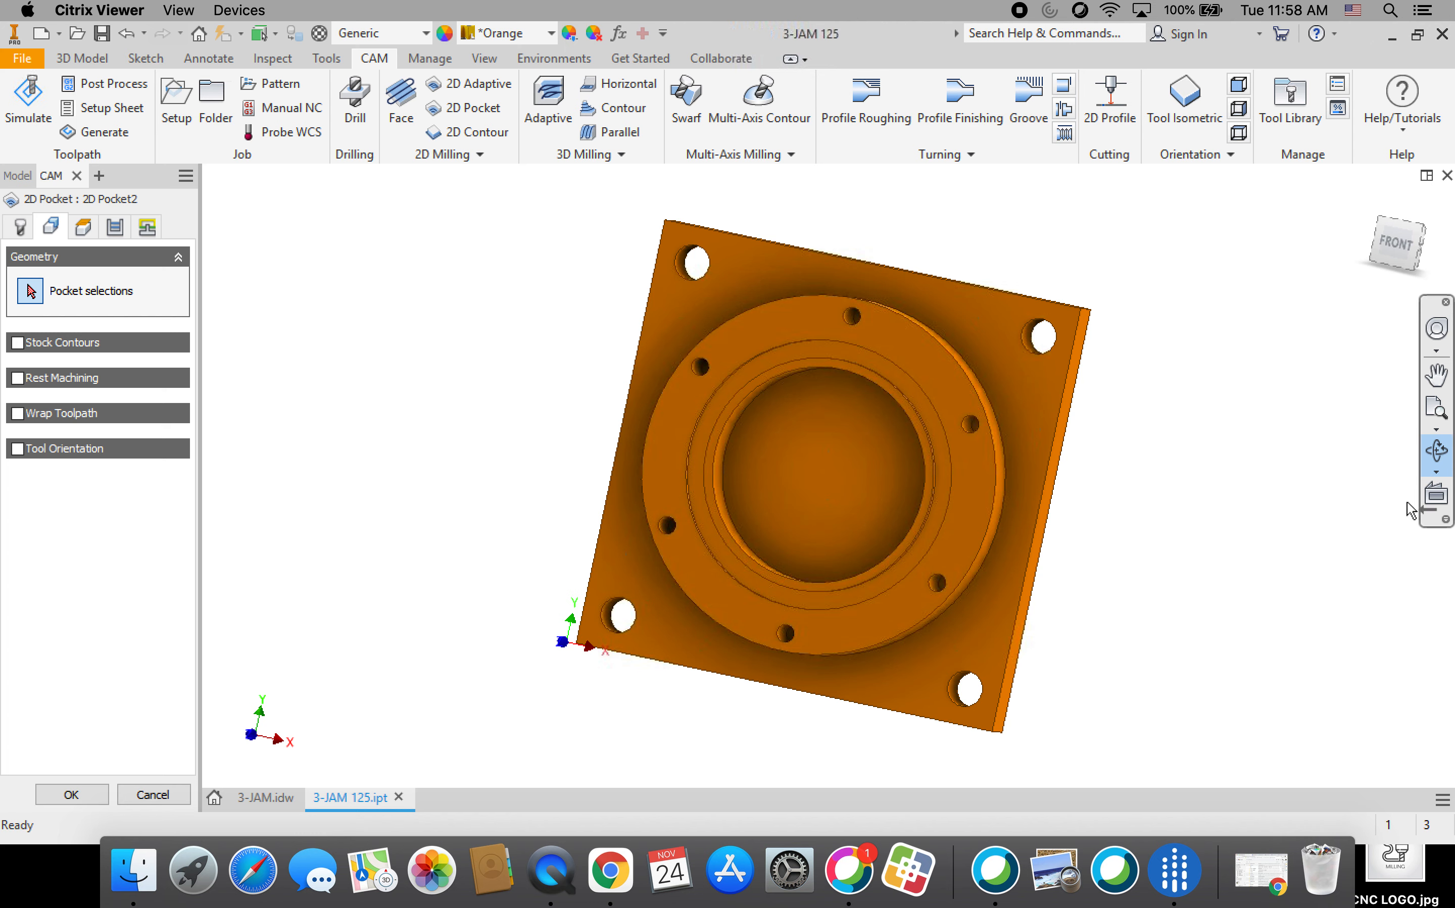
key(Escape)
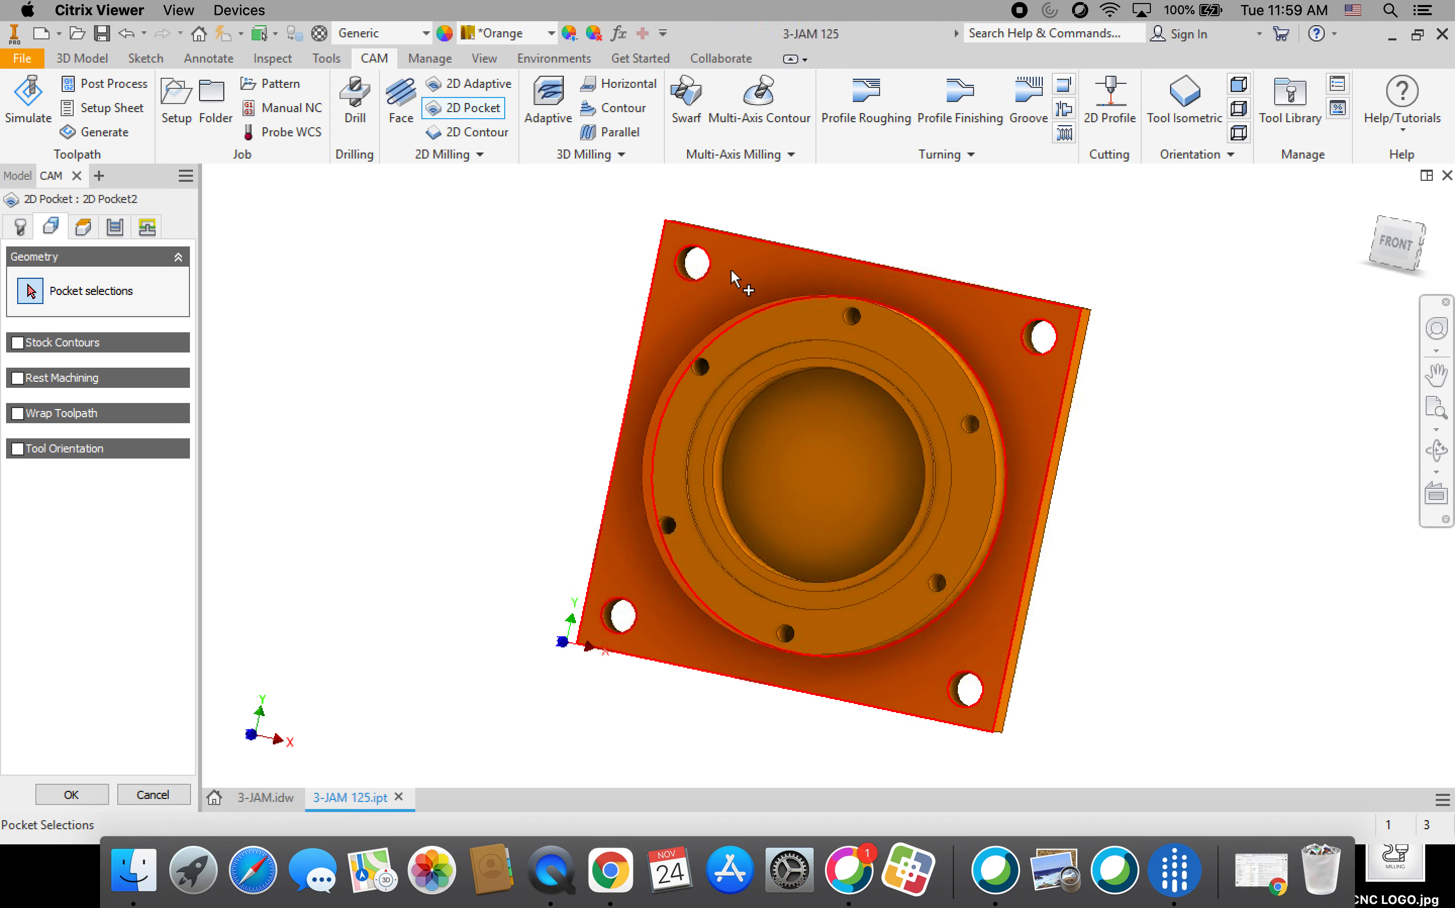
scroll(740, 285, up, 5)
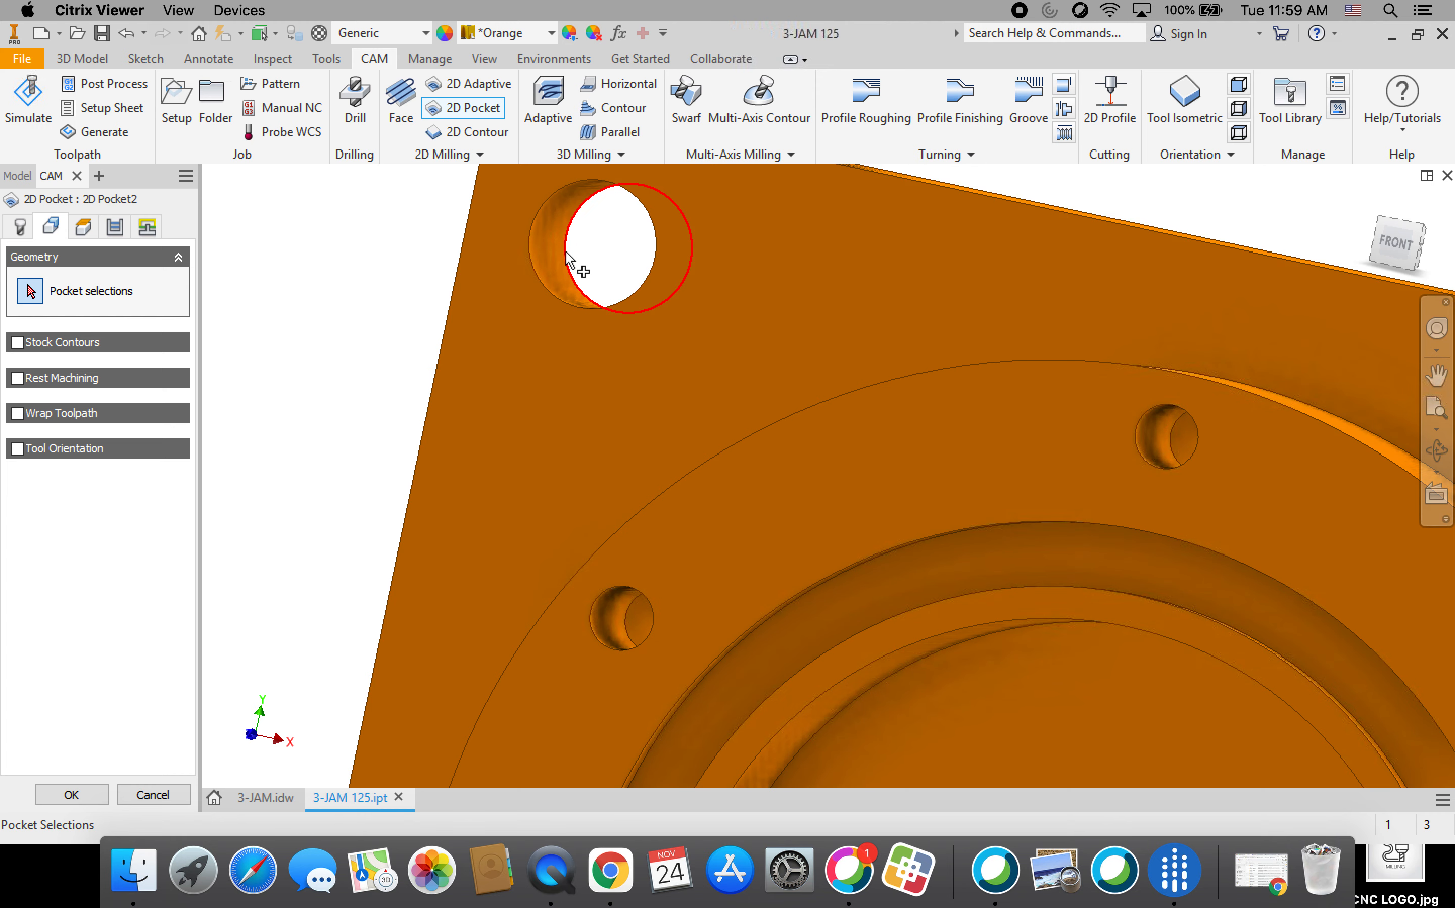
click(568, 260)
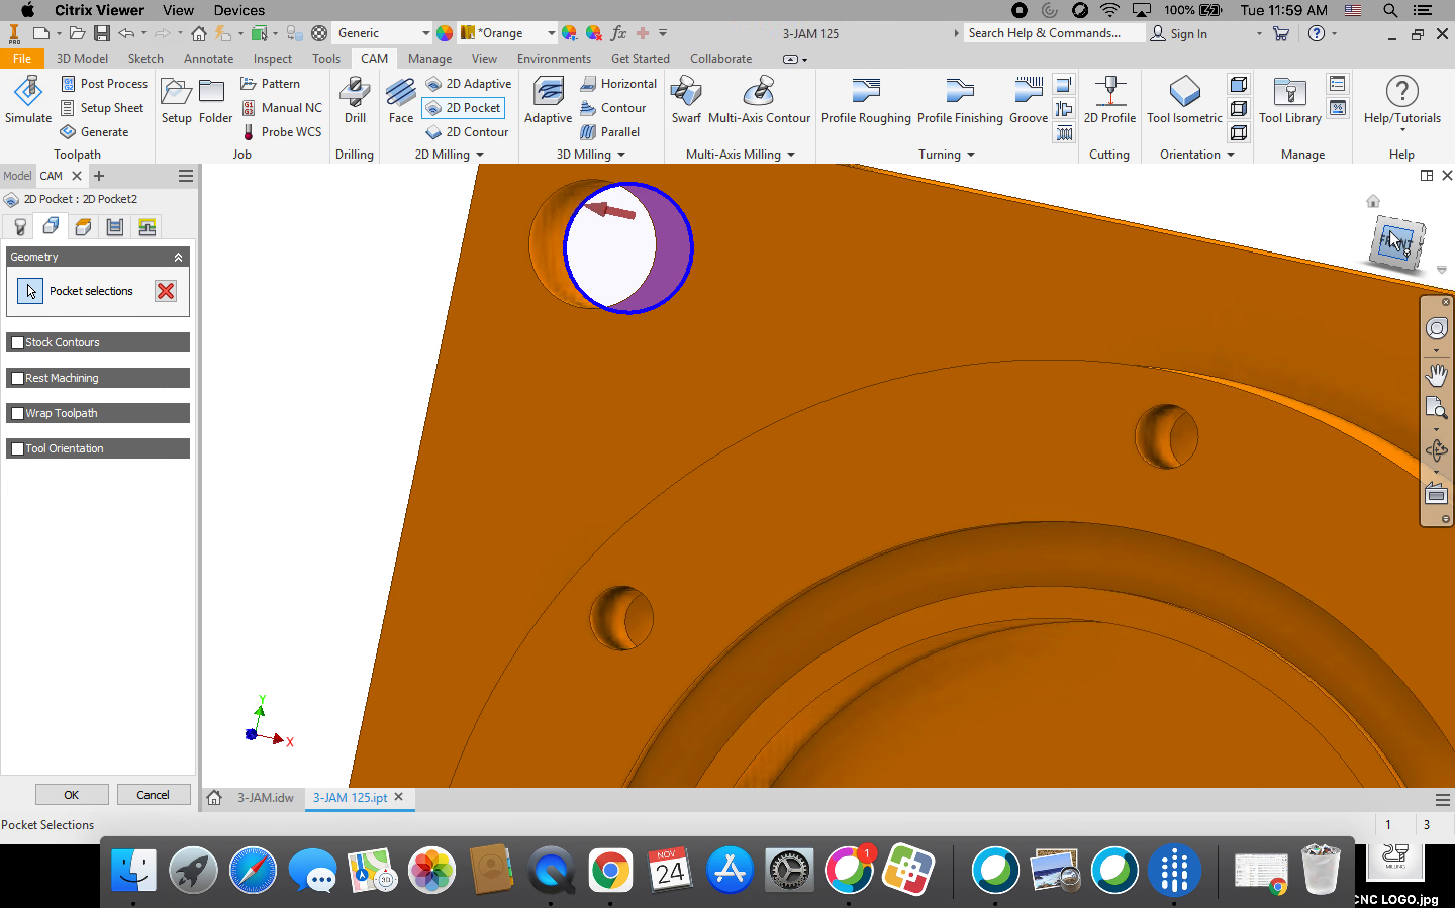
Add the far-side circular edges of the other three corner holes to the pocket selections and restore the home view
scroll(980, 360, up, 5)
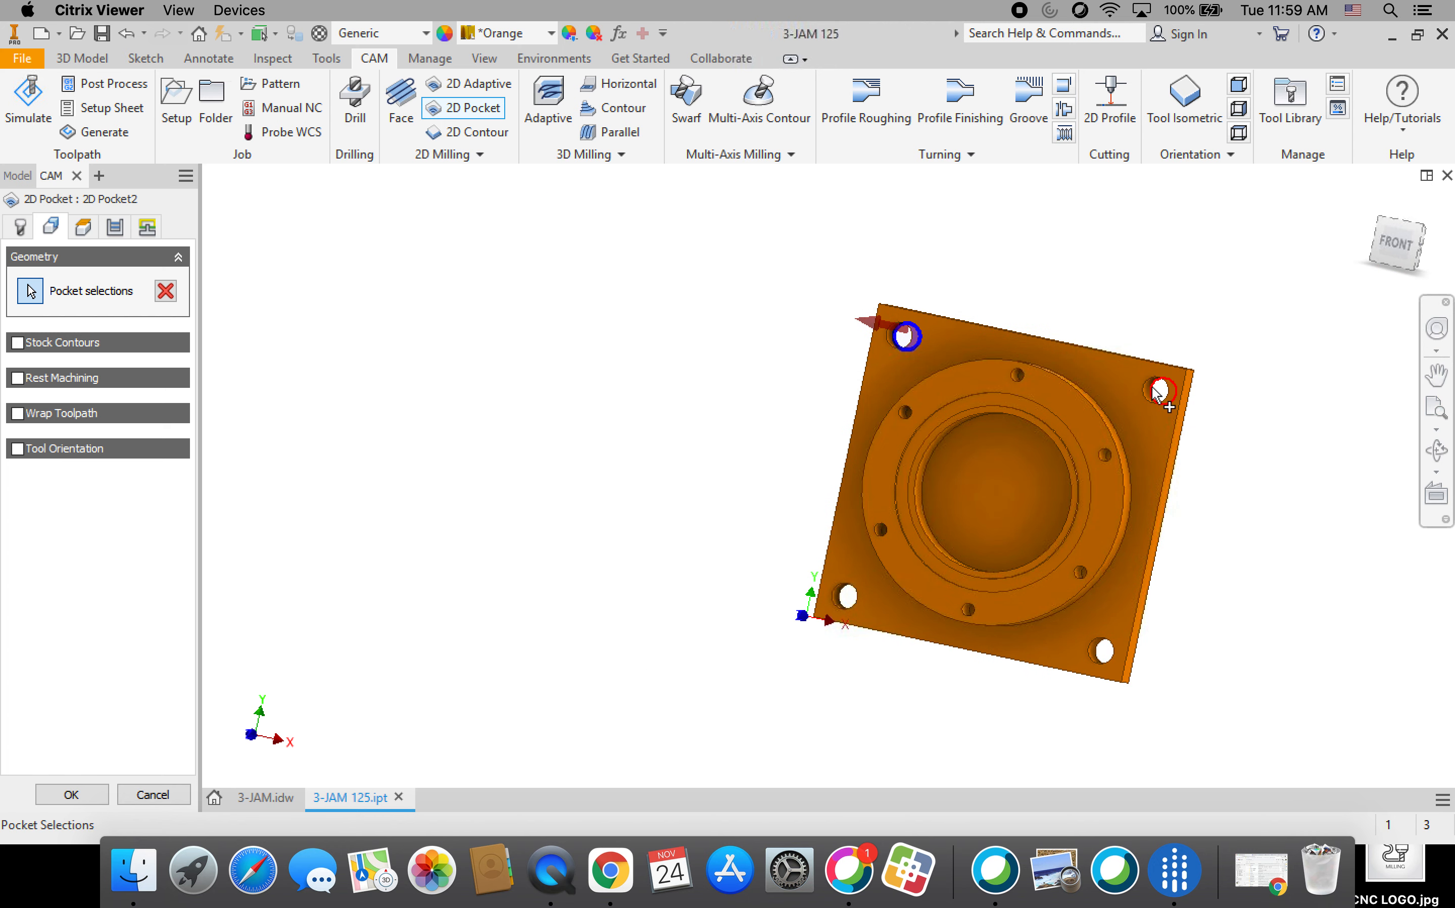
scroll(1153, 391, down, 5)
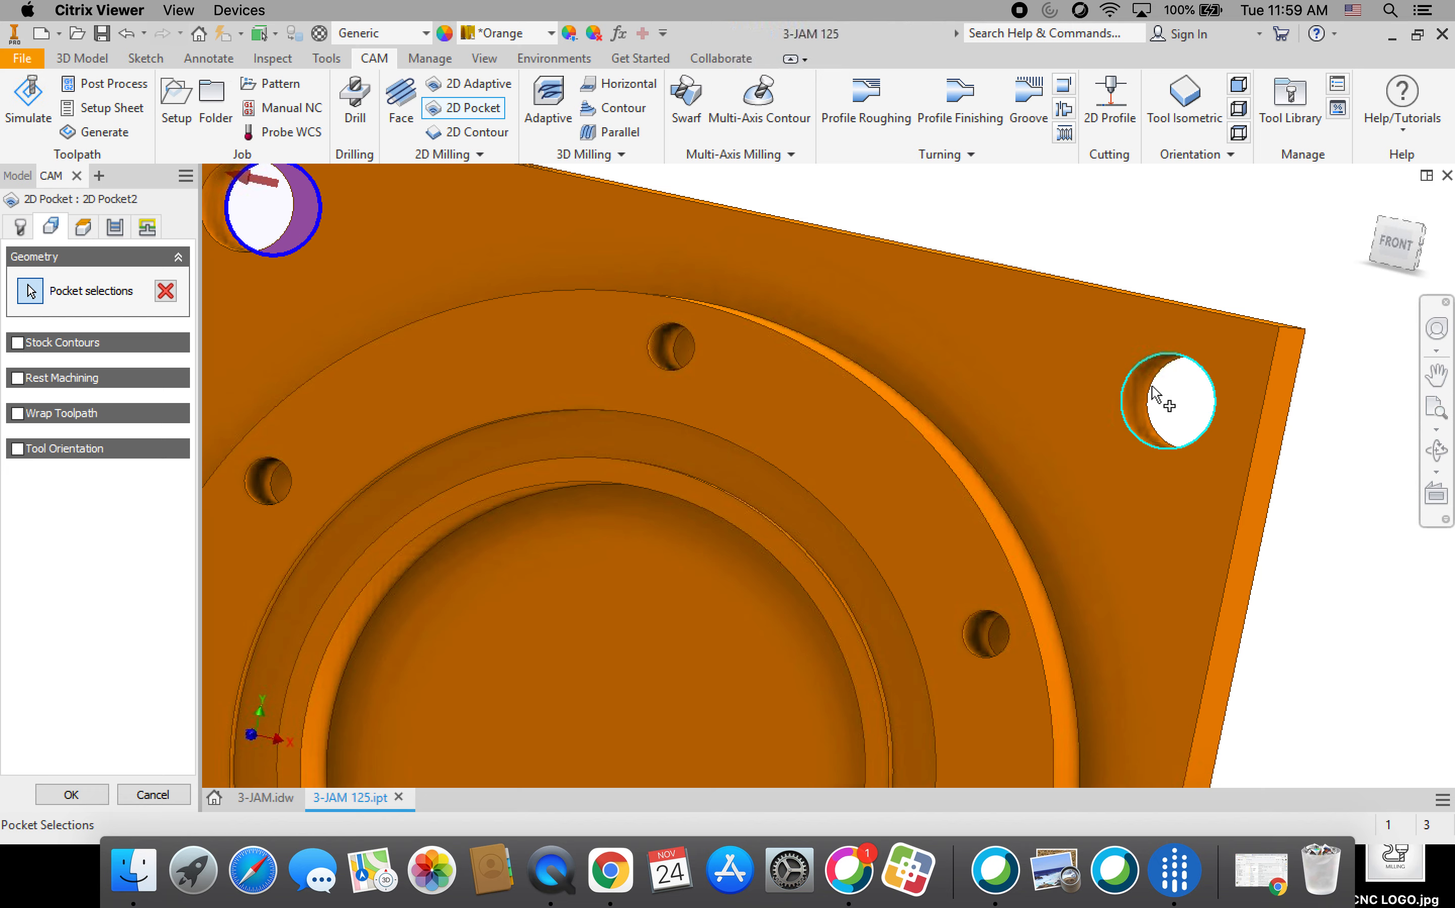
click(1149, 391)
scroll(1147, 390, up, 5)
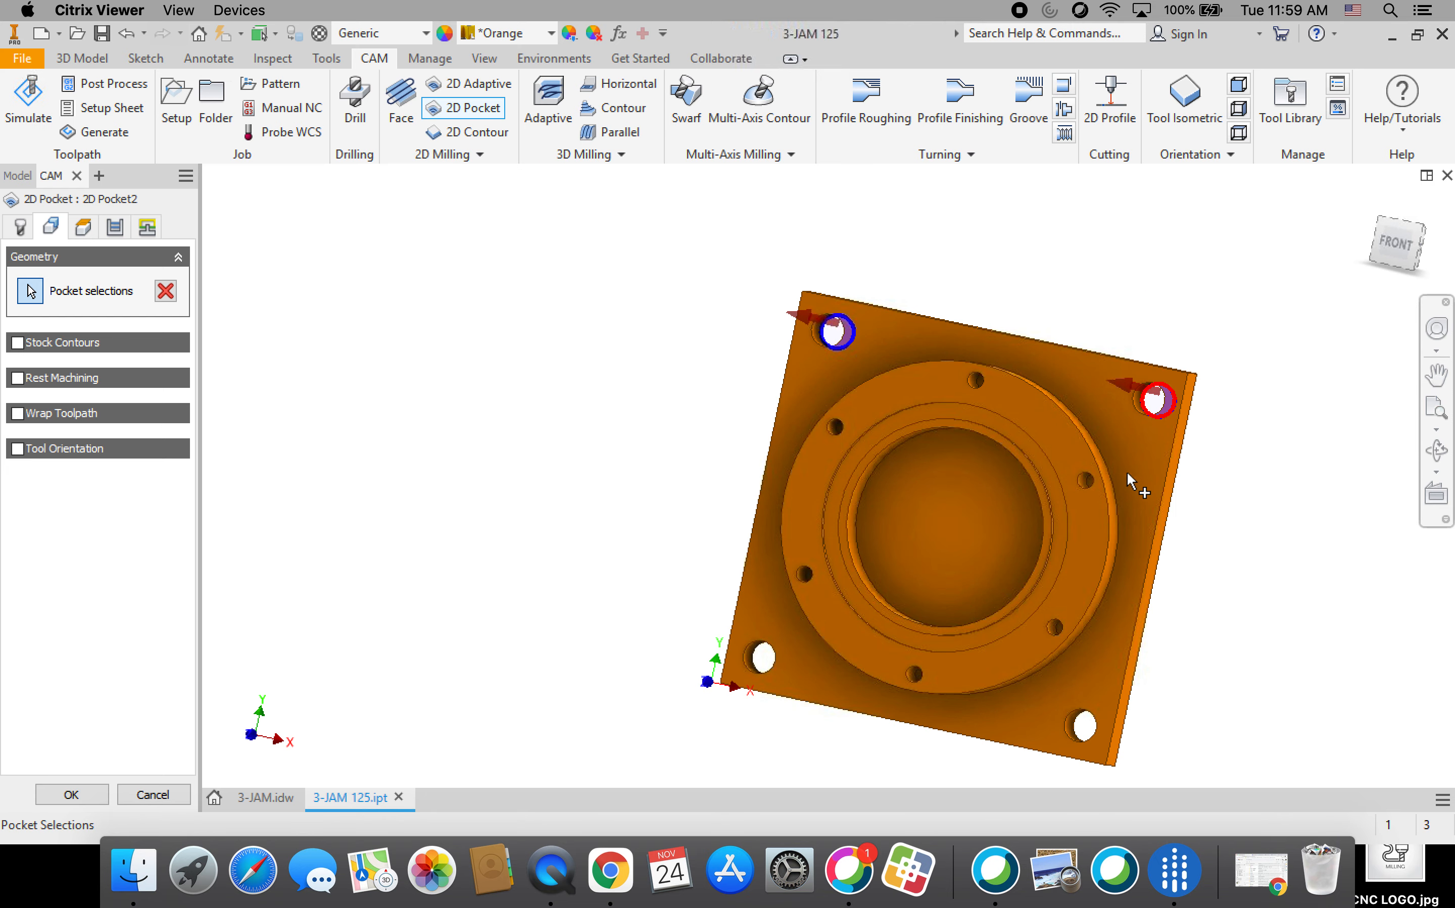
scroll(1075, 739, down, 5)
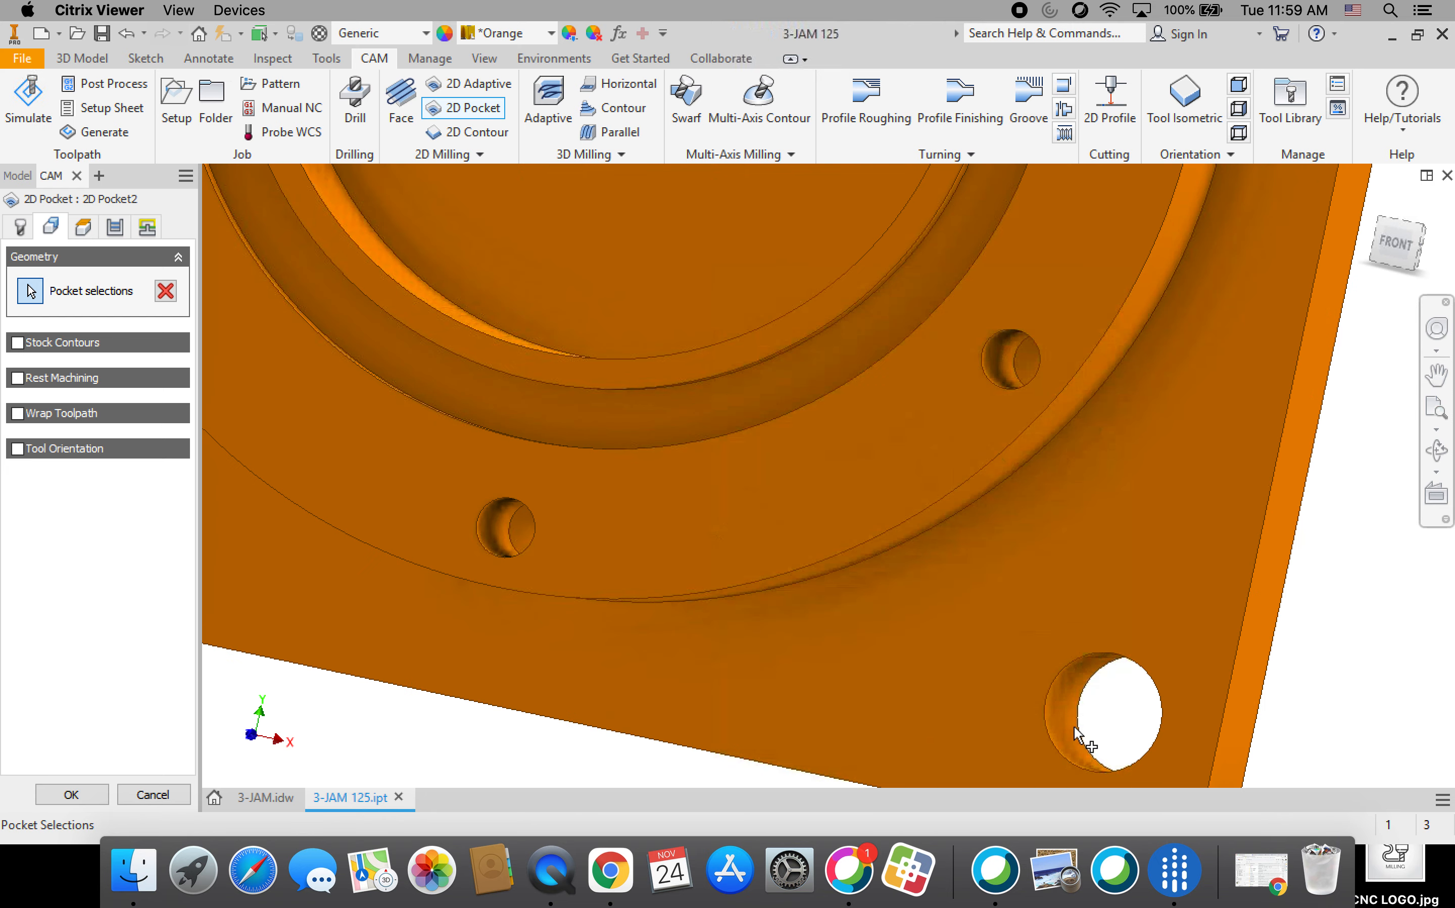
click(1030, 718)
scroll(1005, 695, up, 5)
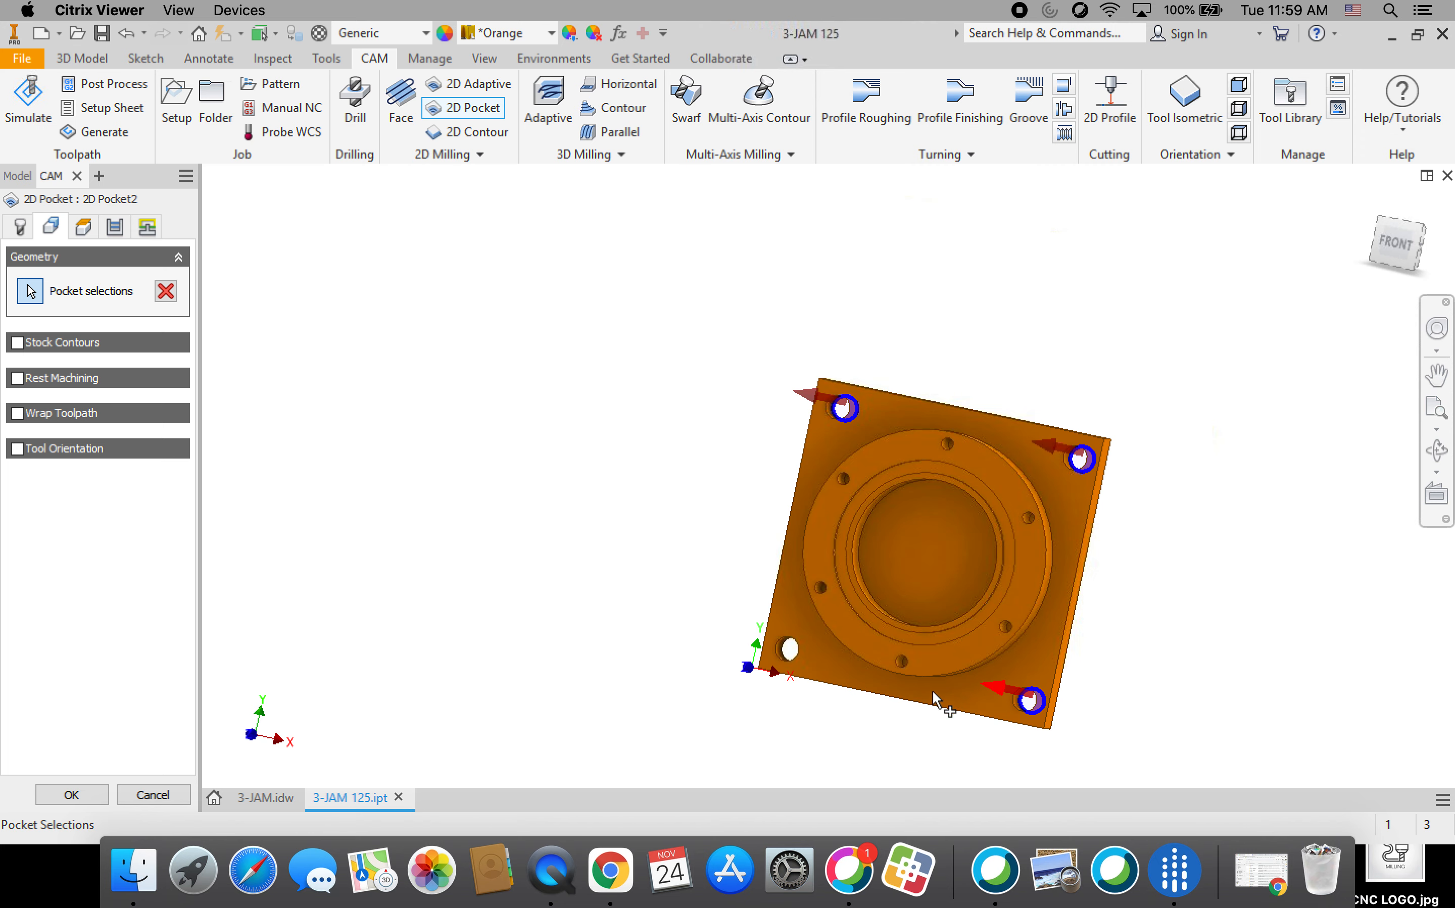
scroll(788, 648, down, 5)
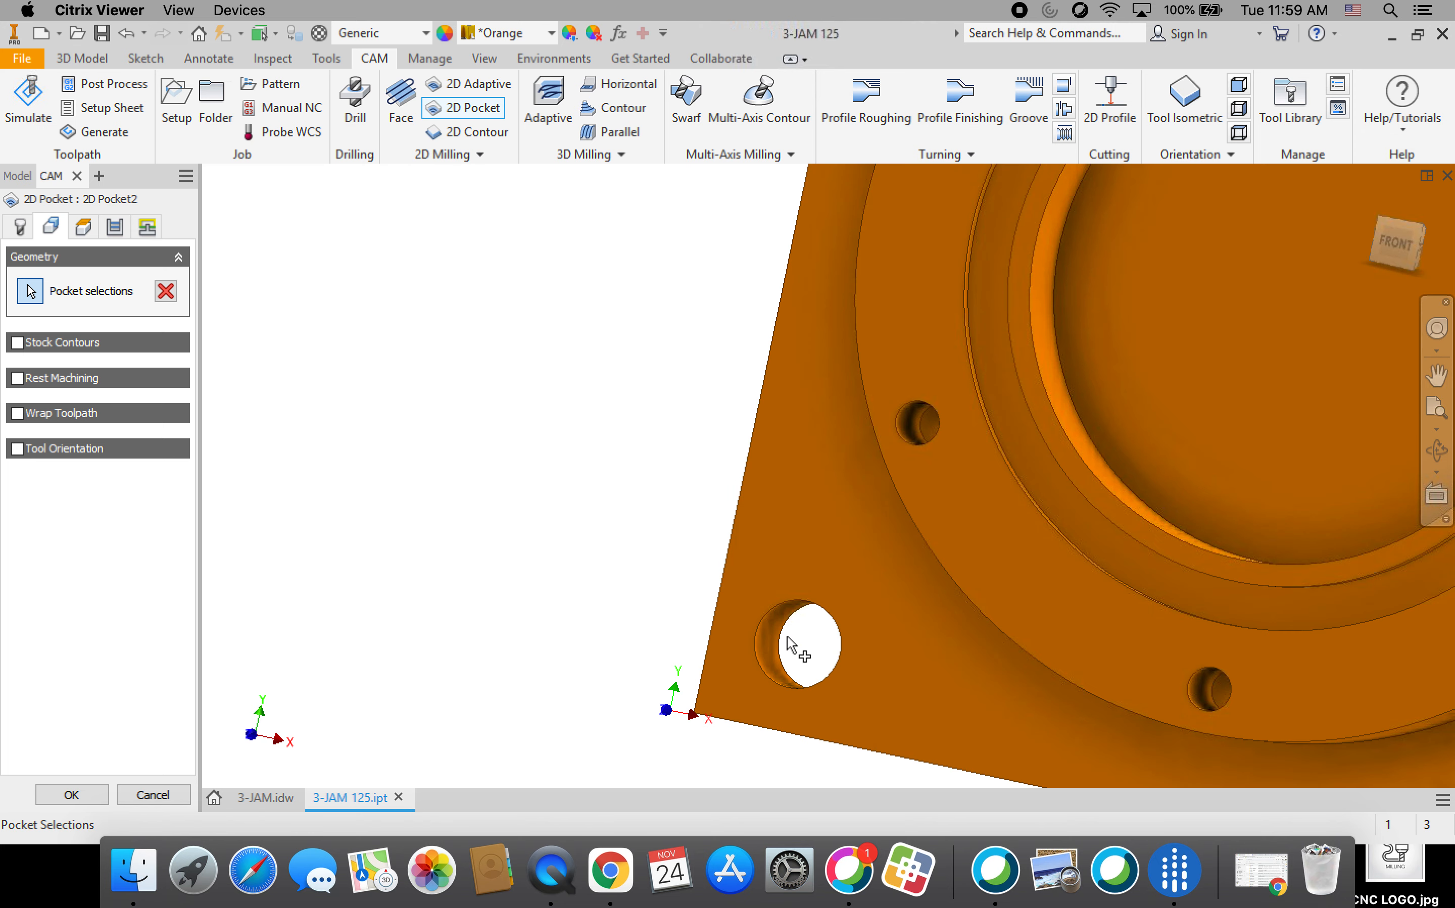
click(788, 634)
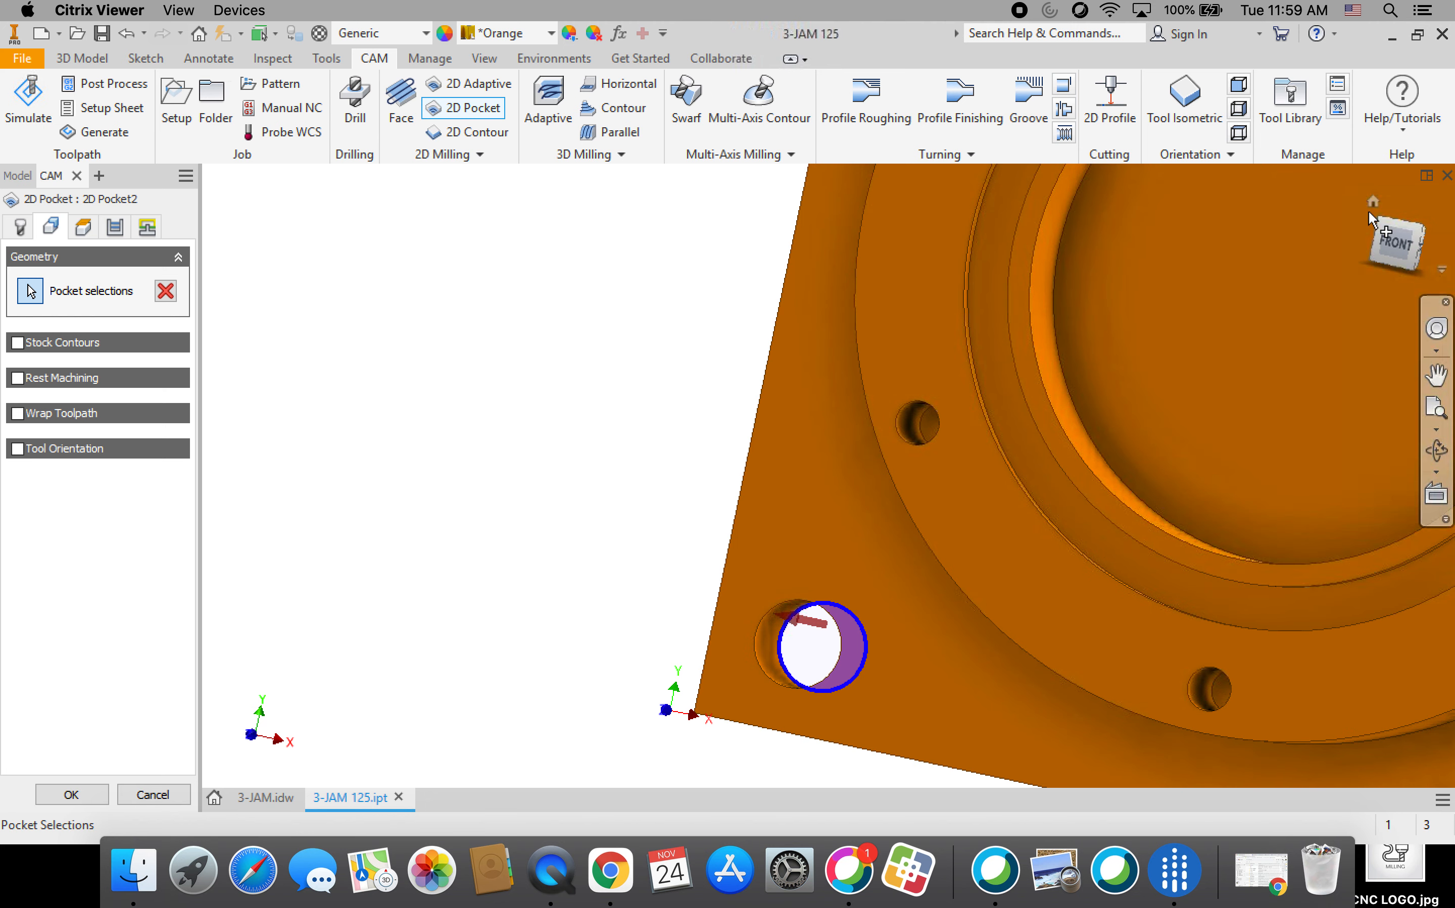
click(1374, 202)
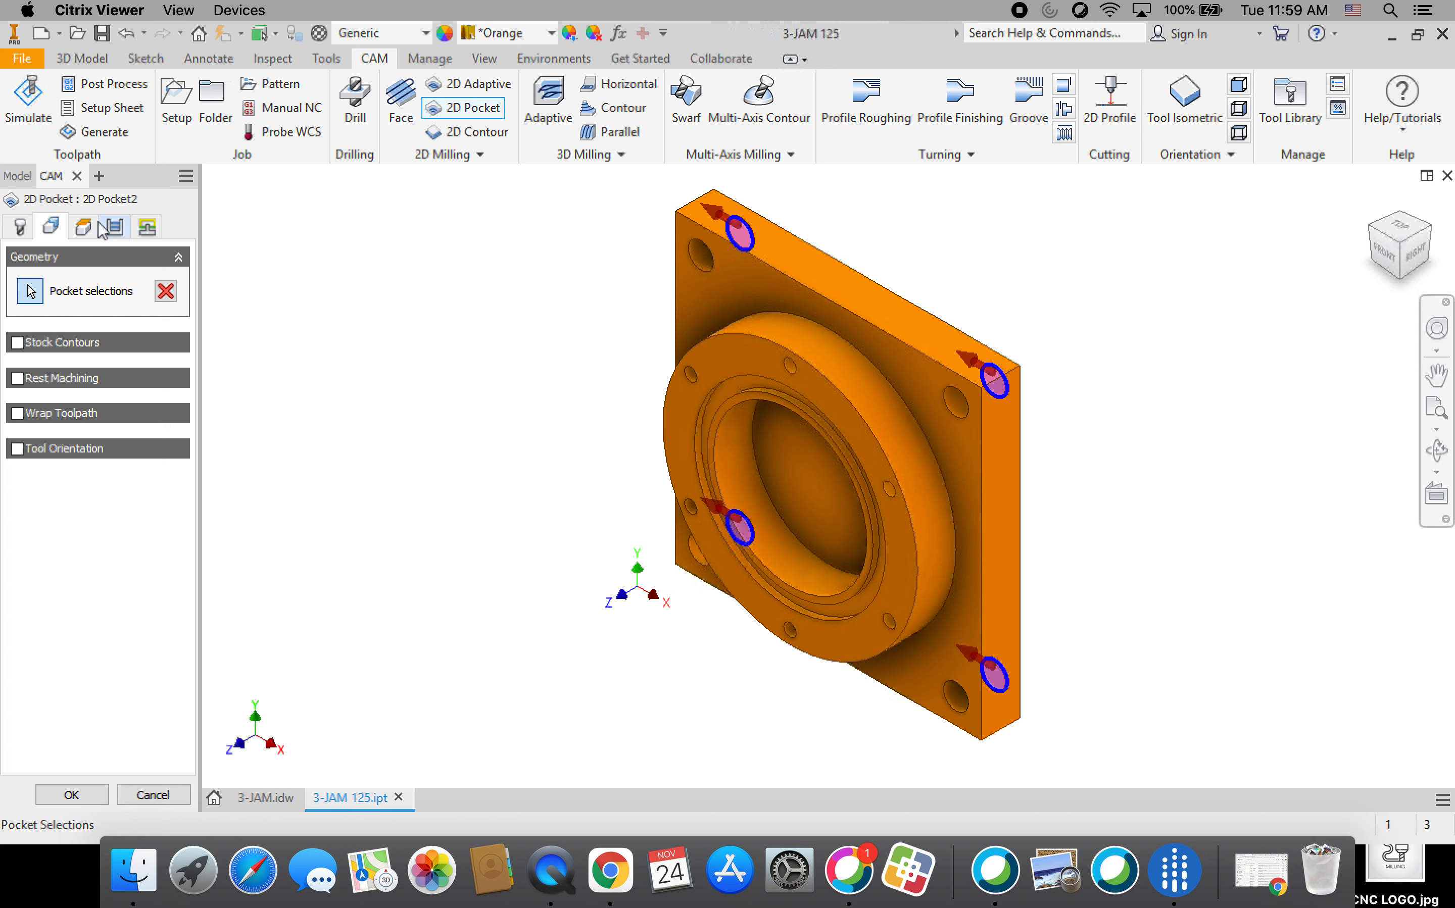
Reference the corner-hole pocket's clearance height to Stock top with a 0.2 in offset, and its feed height to Stock top
click(83, 233)
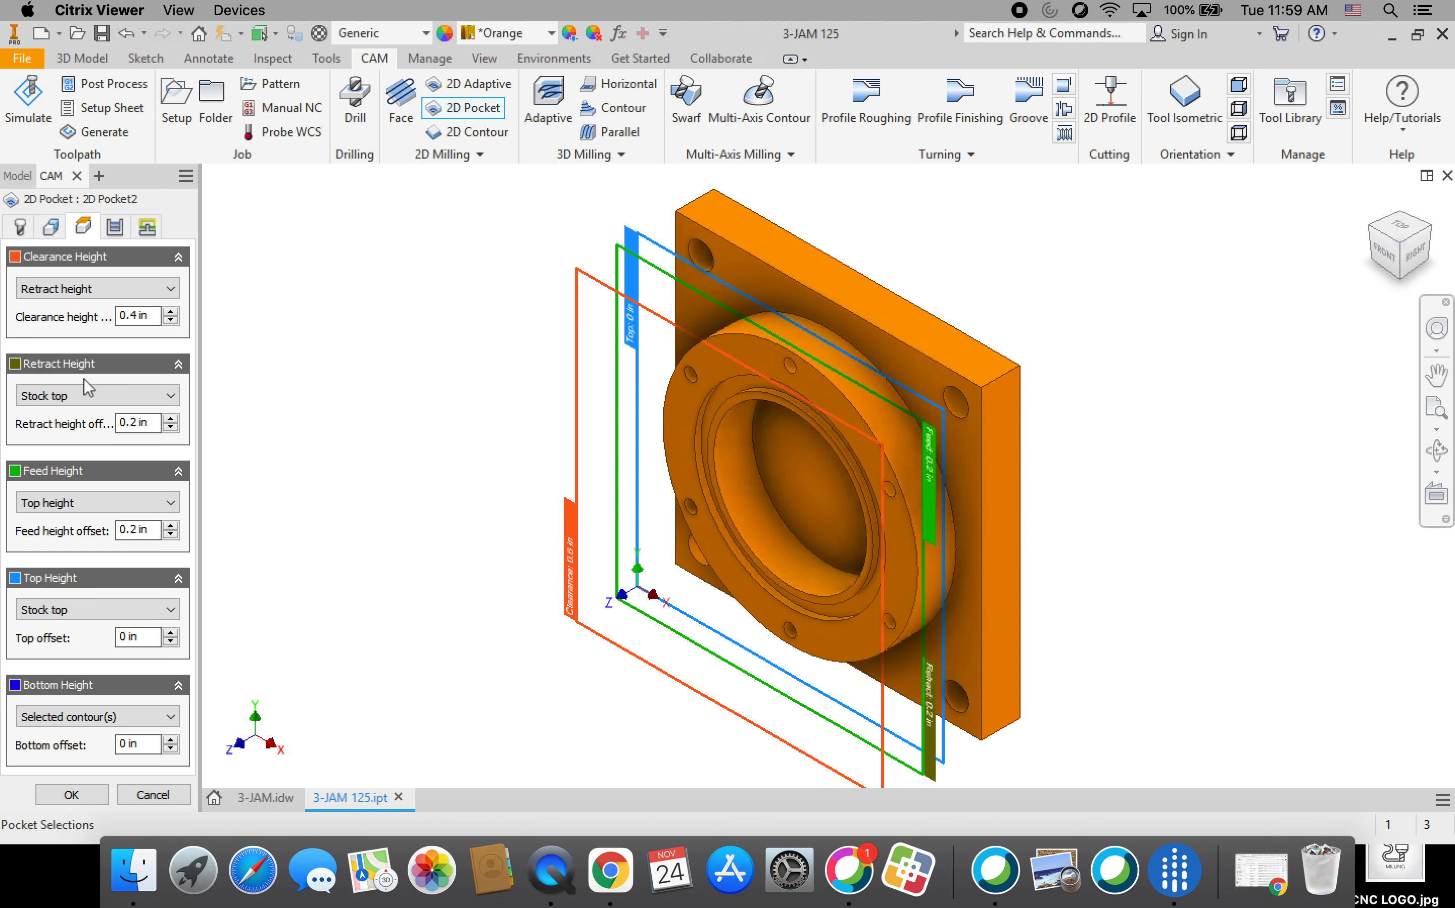
click(170, 295)
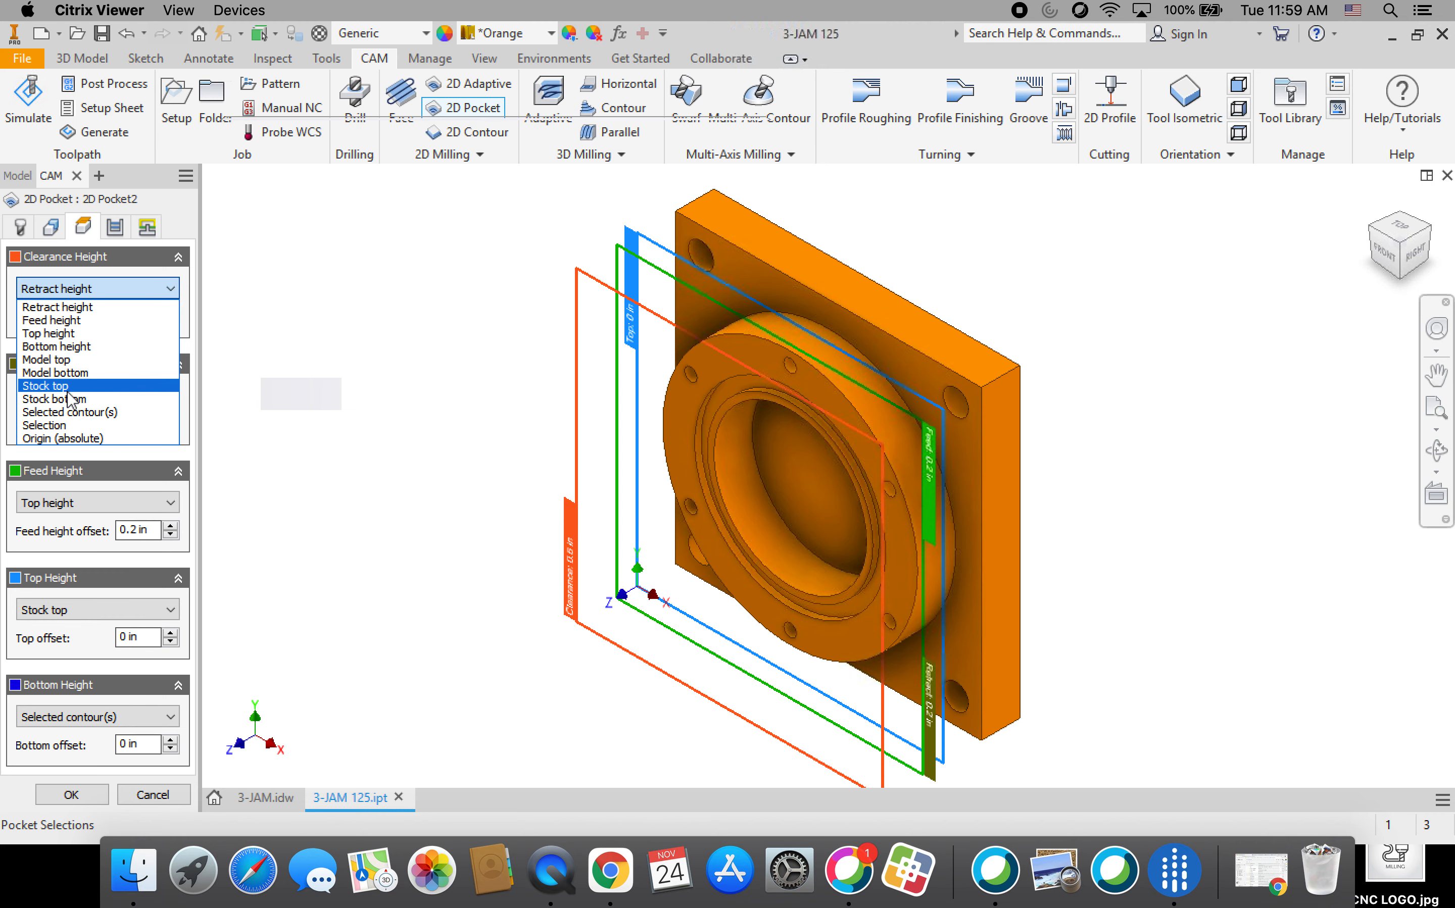
click(120, 391)
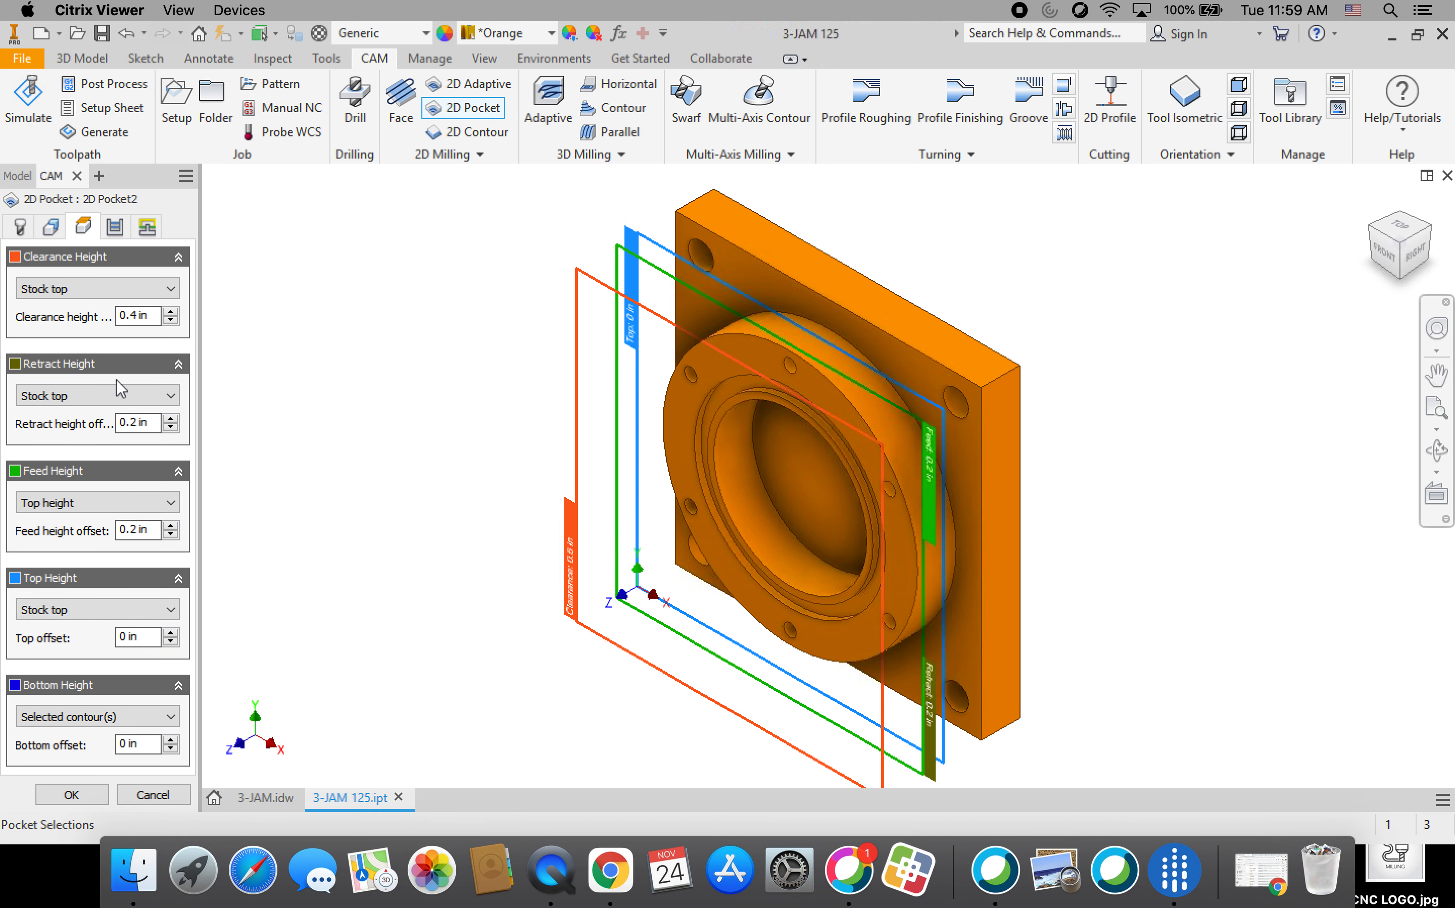
click(172, 322)
click(172, 322)
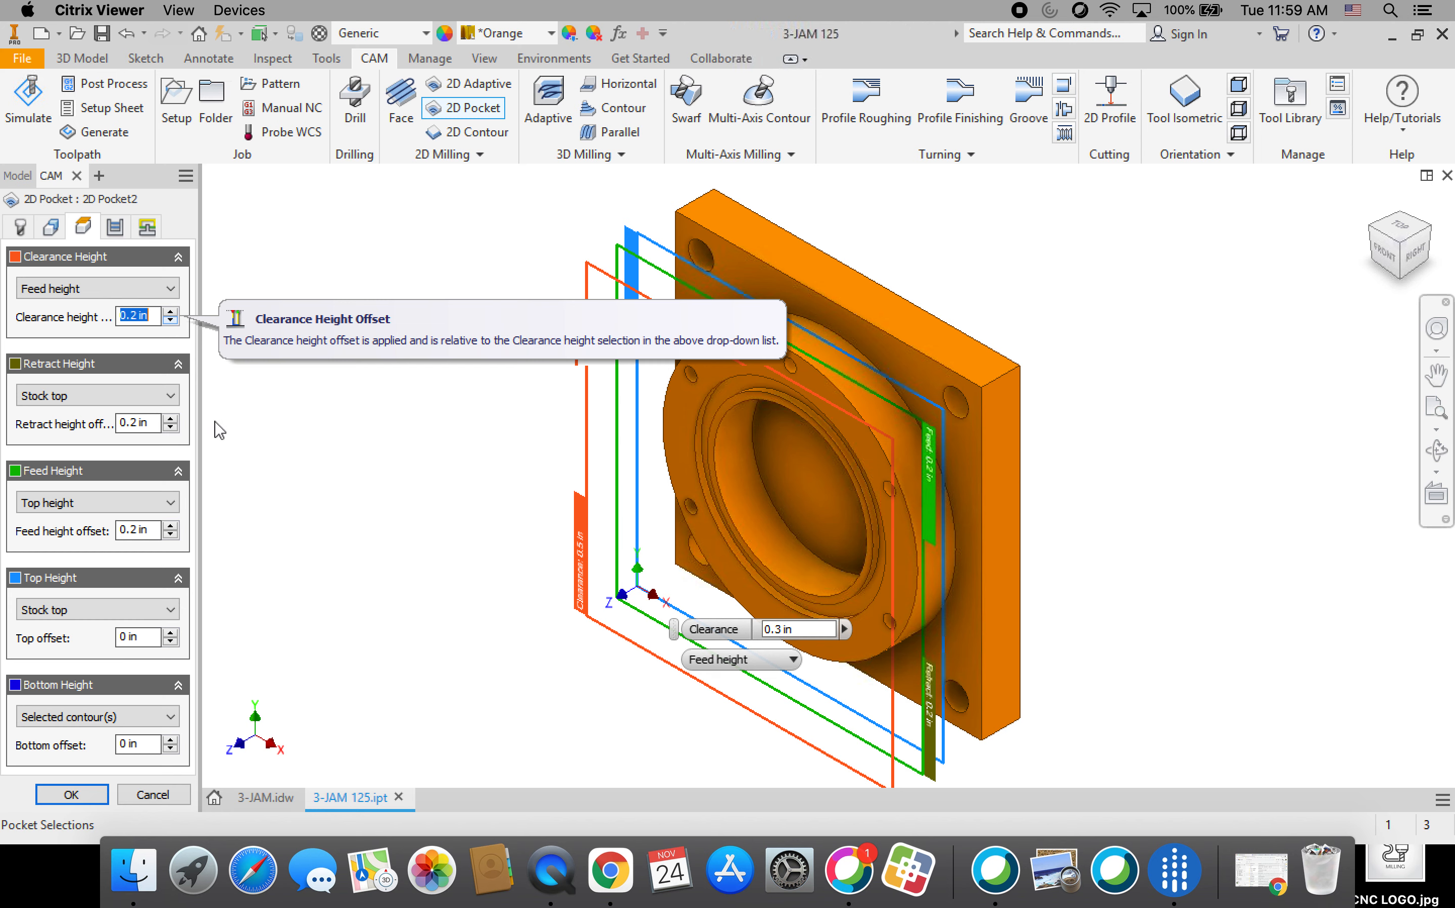
click(131, 504)
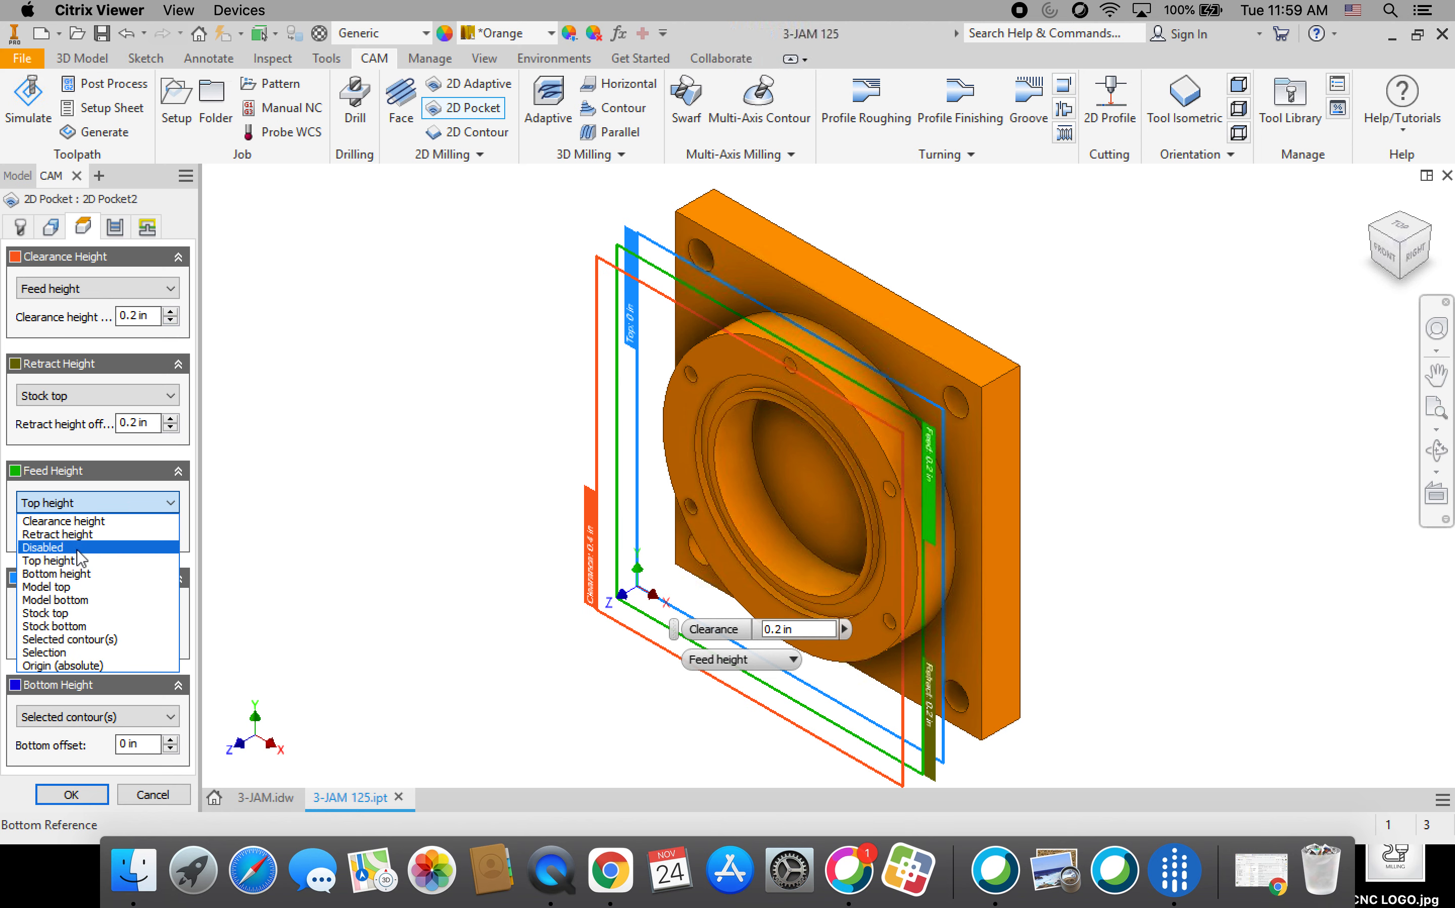
click(90, 613)
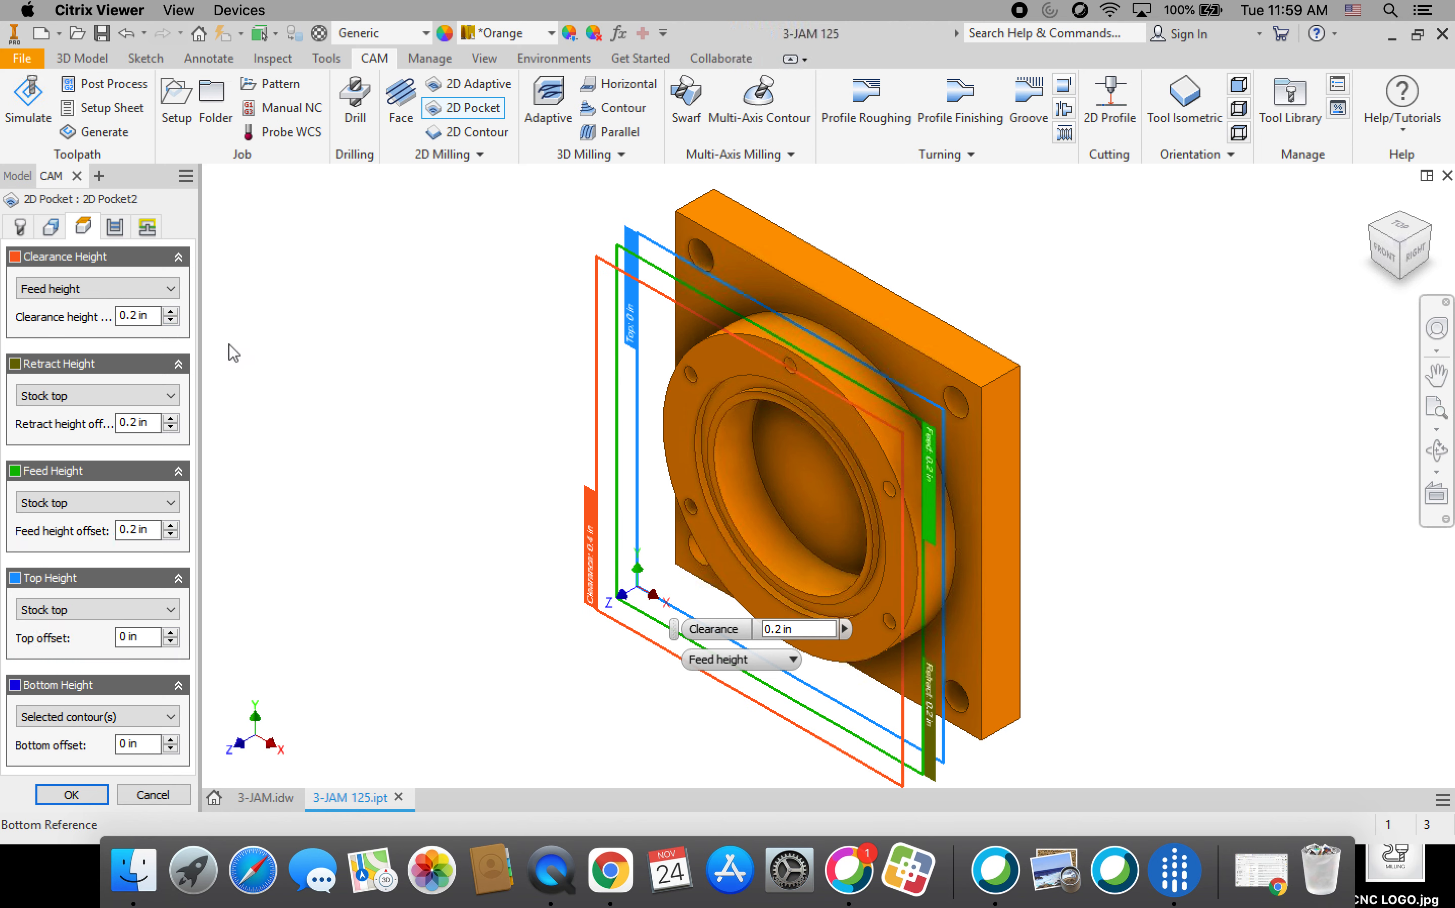
click(150, 288)
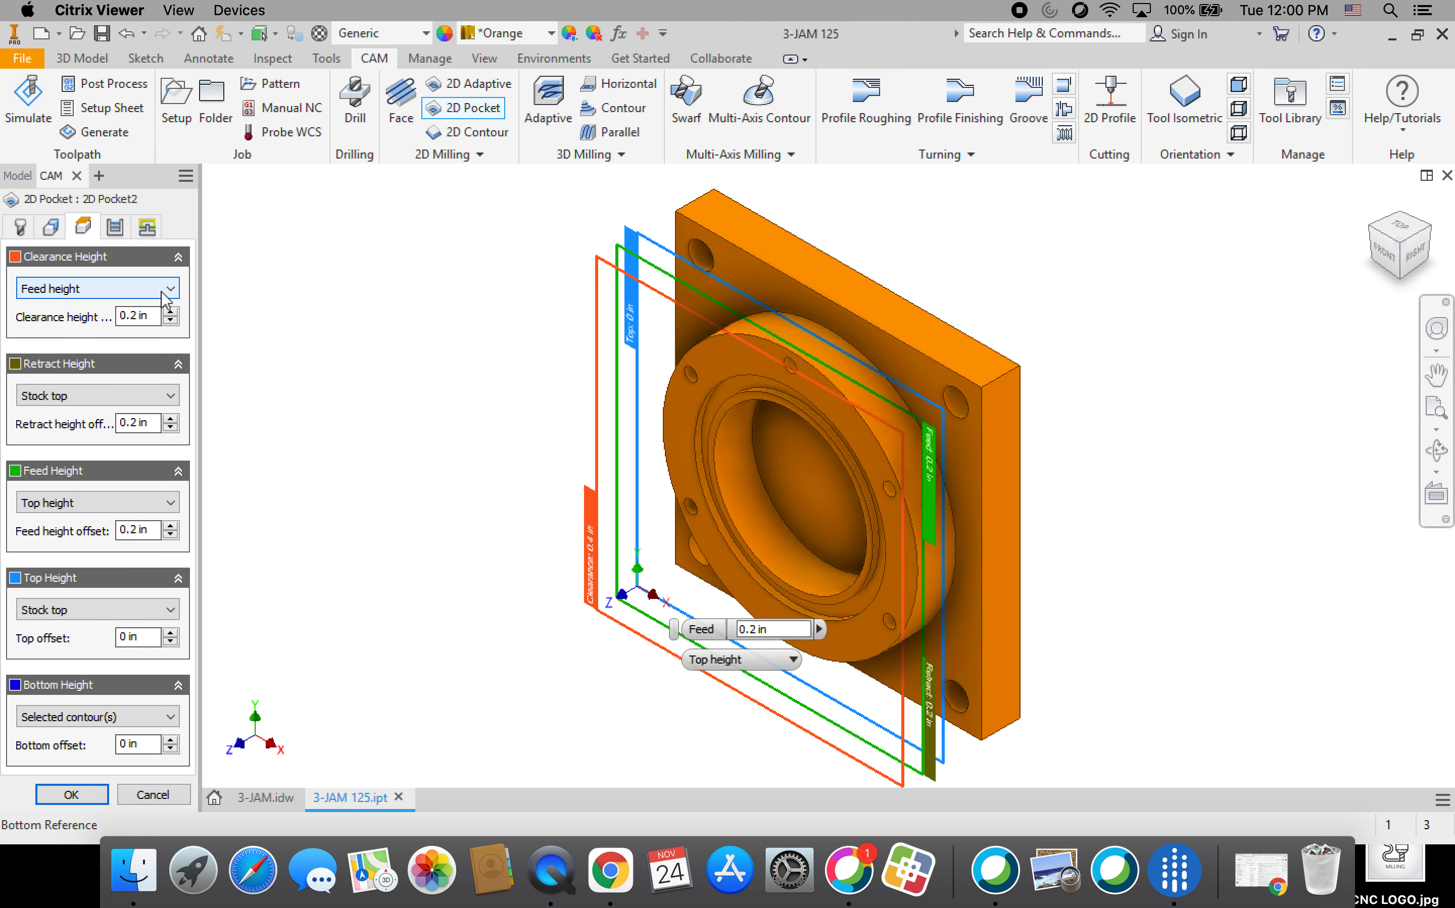
click(60, 386)
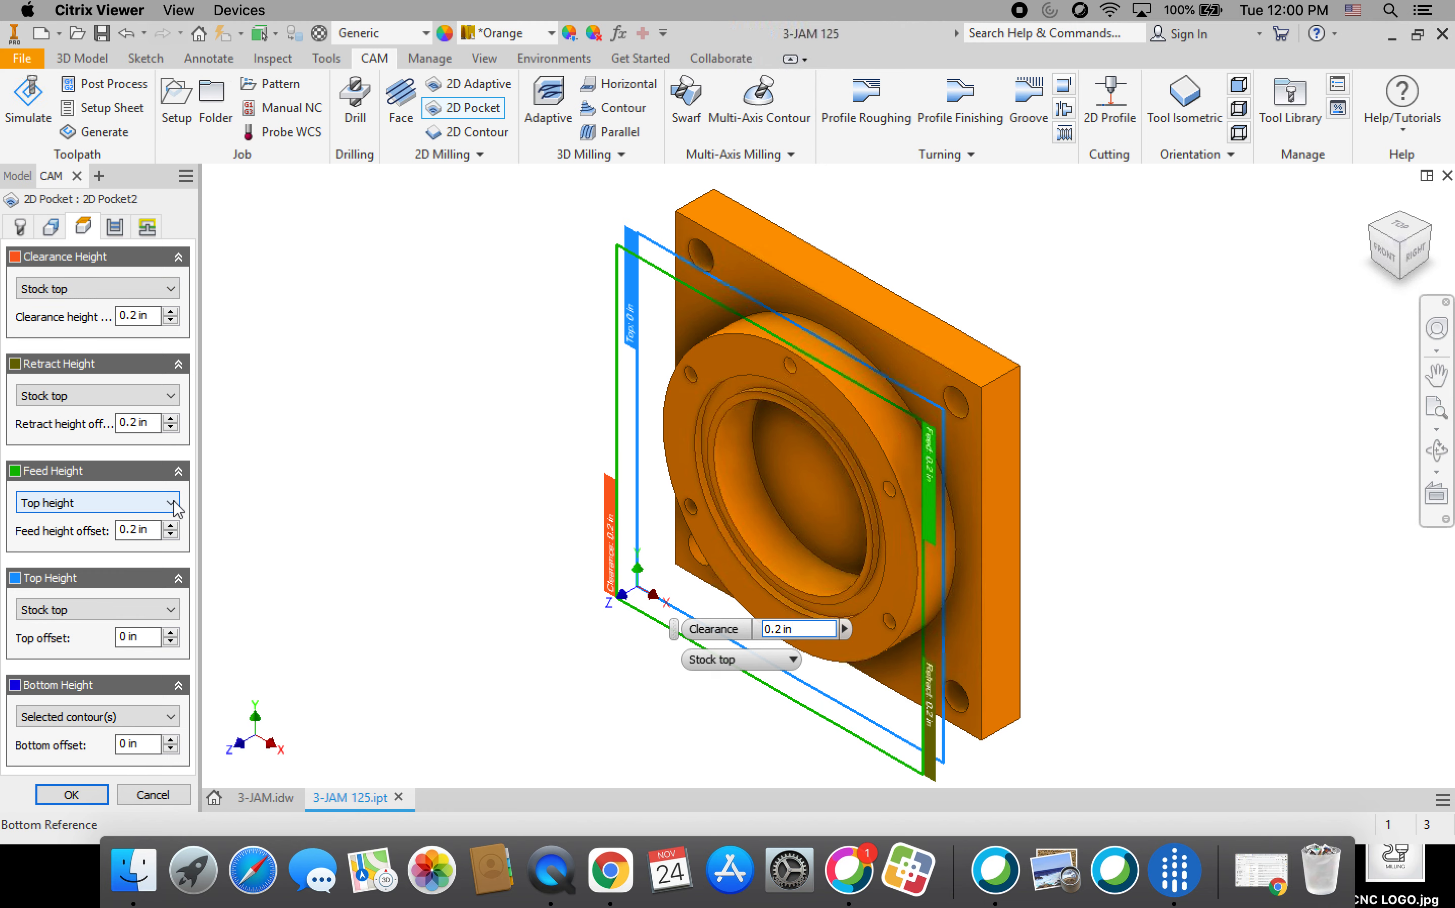
click(155, 512)
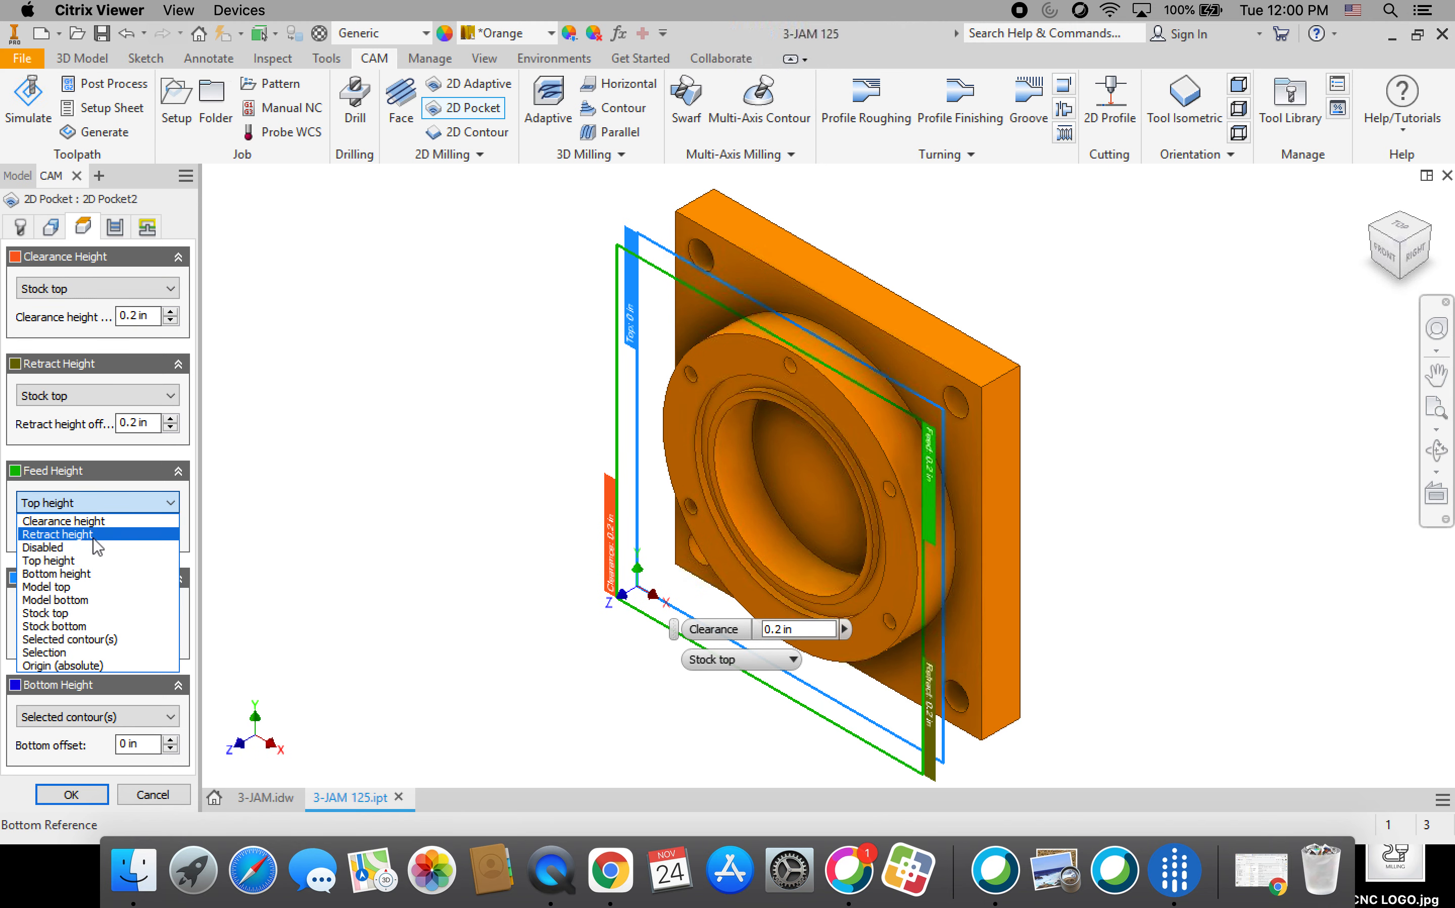
click(93, 613)
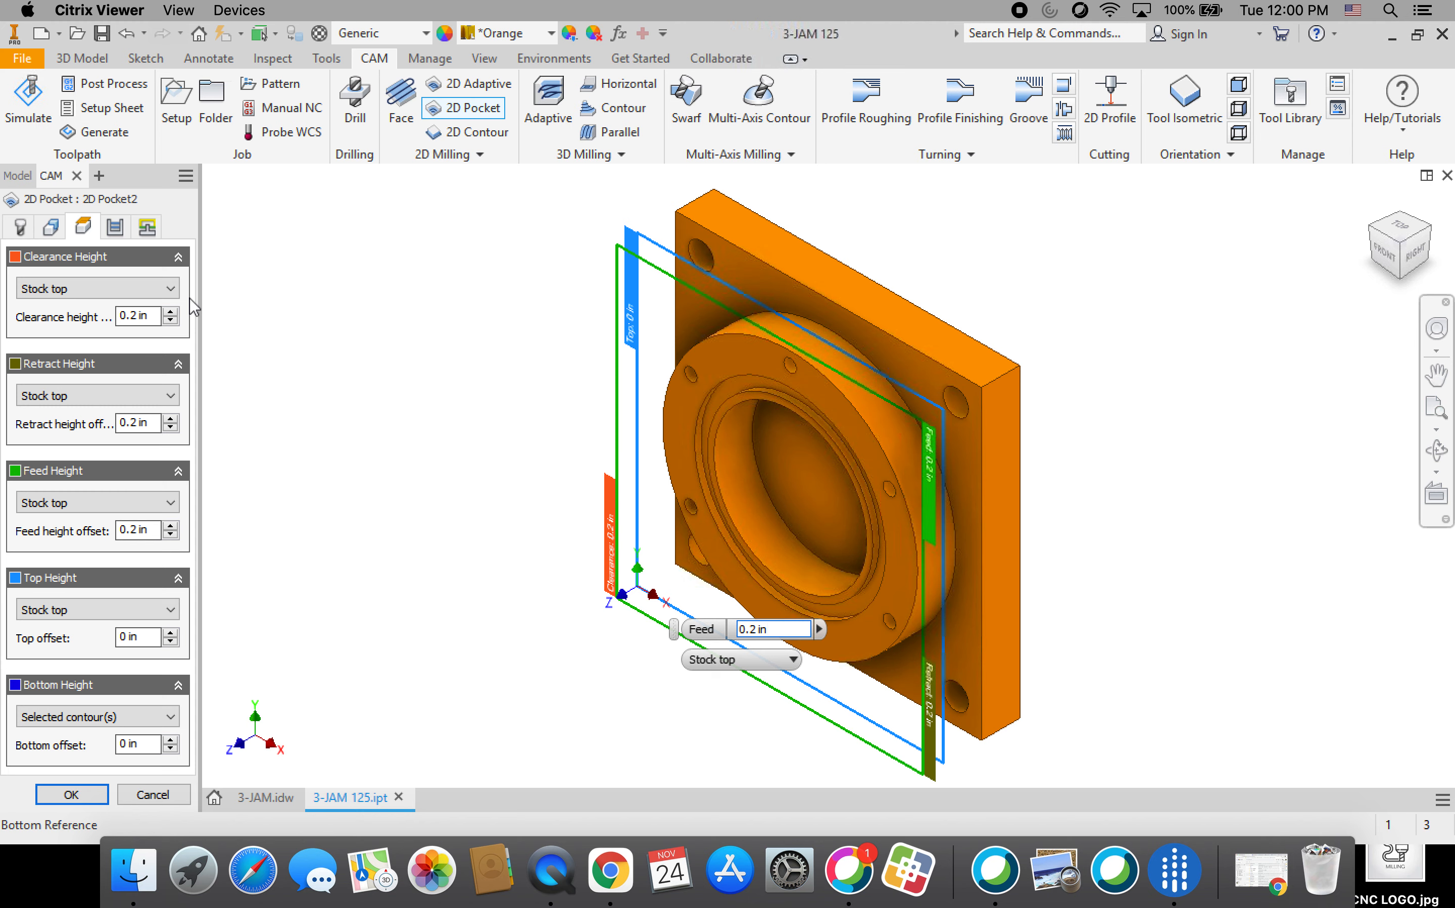
Enable multiple depths for the corner-hole pocket with a maximum roughing stepdown of 0.188 in
click(114, 228)
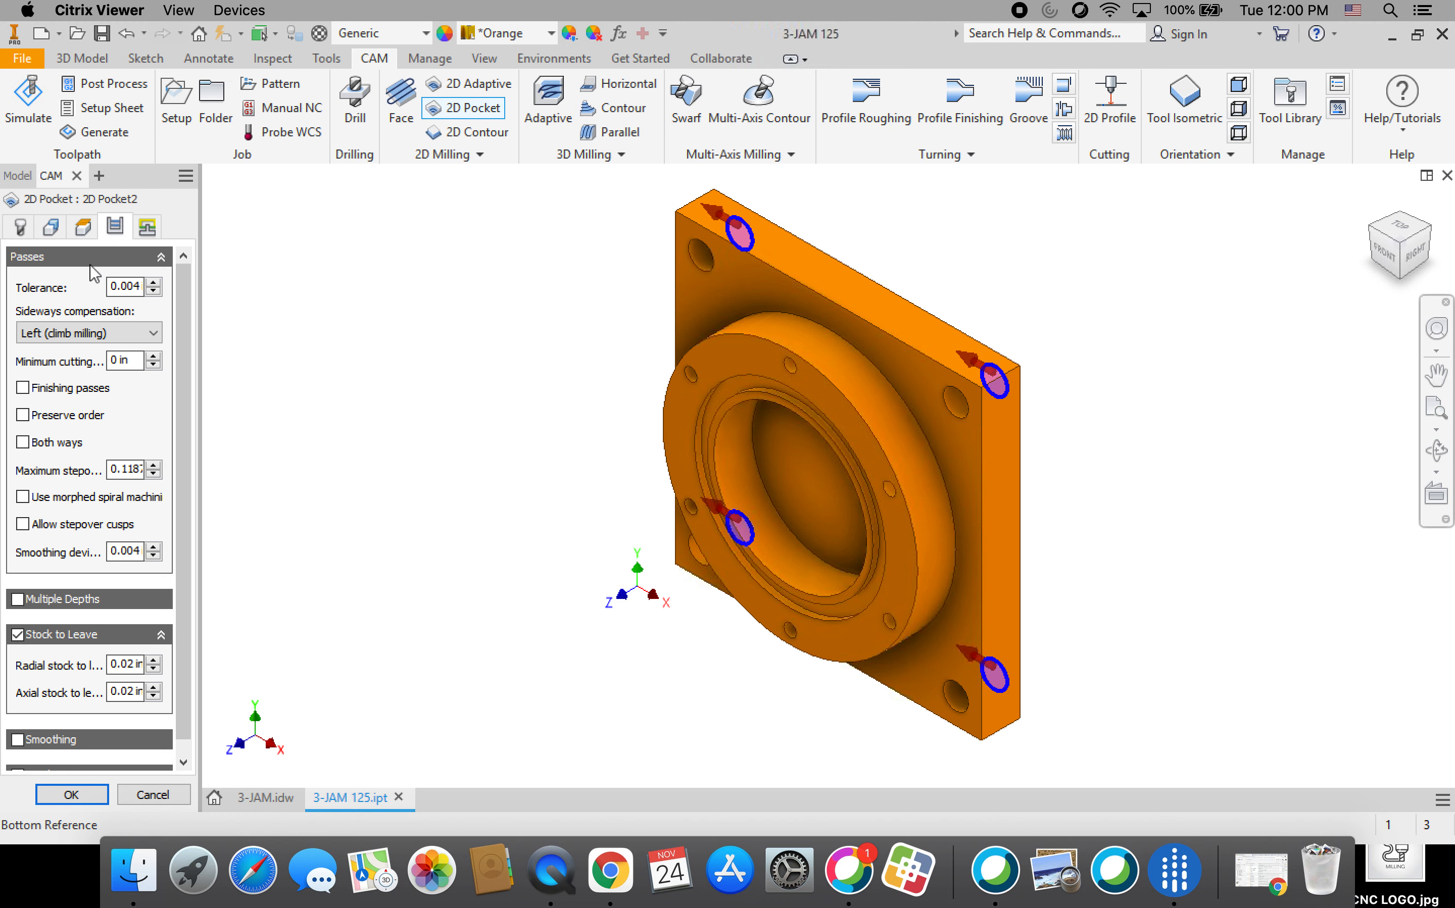
click(17, 600)
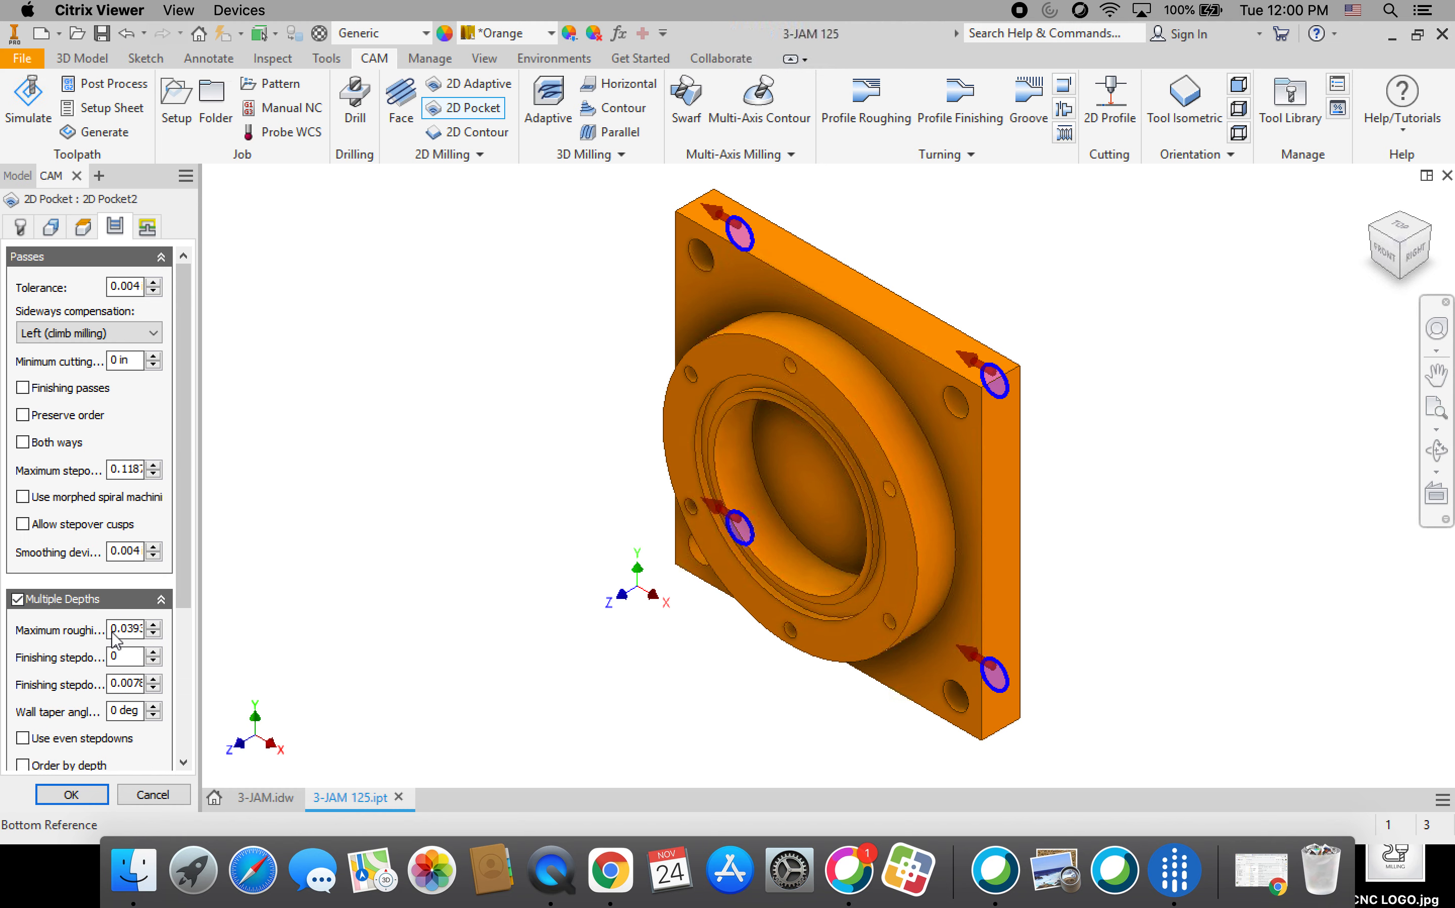
double_click(141, 634)
drag(141, 635, 155, 635)
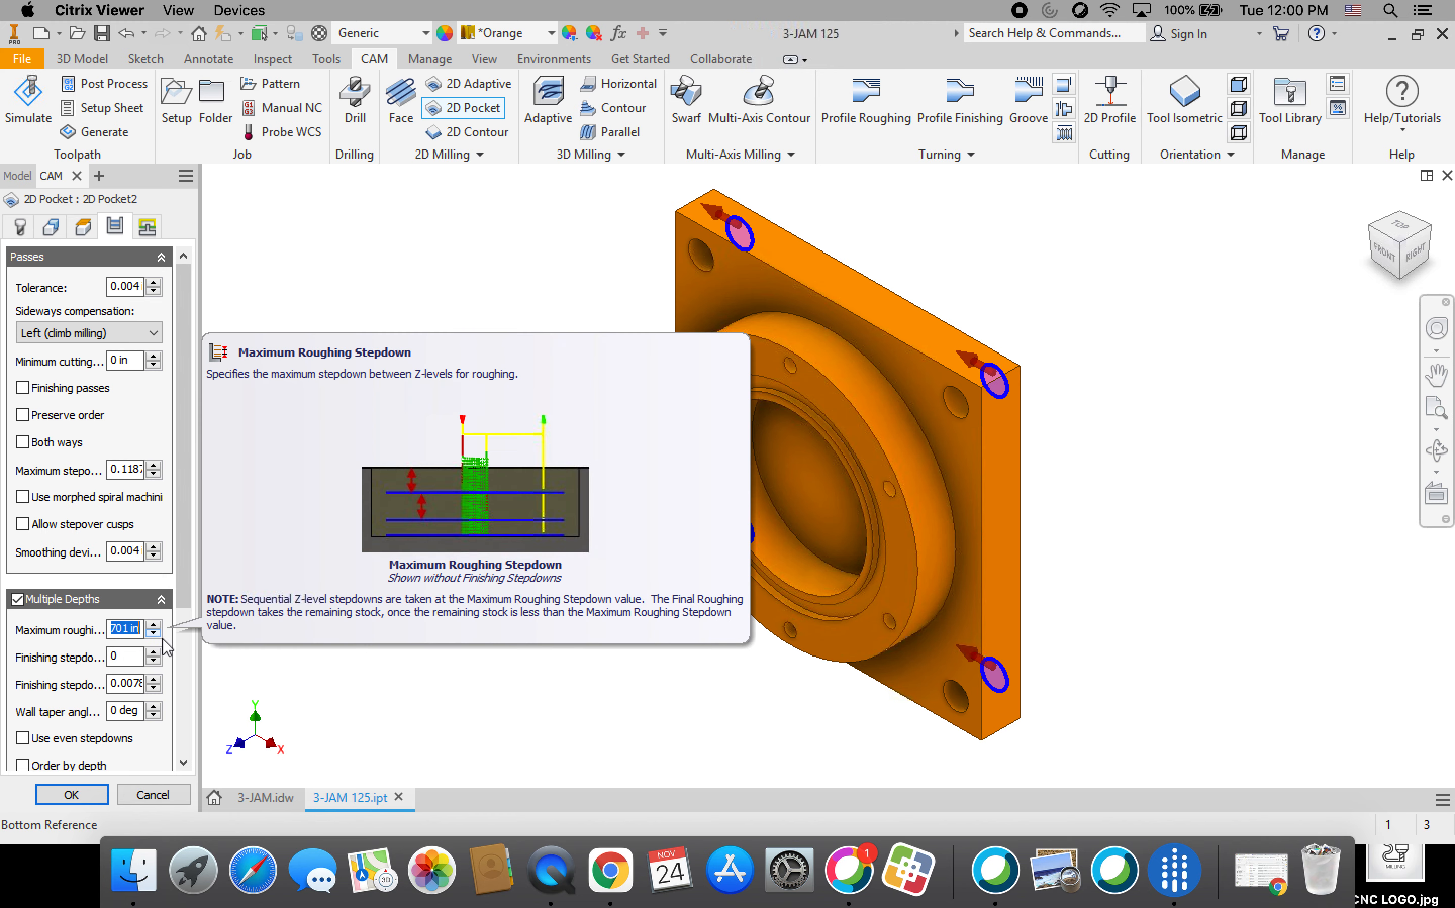
text(.188)
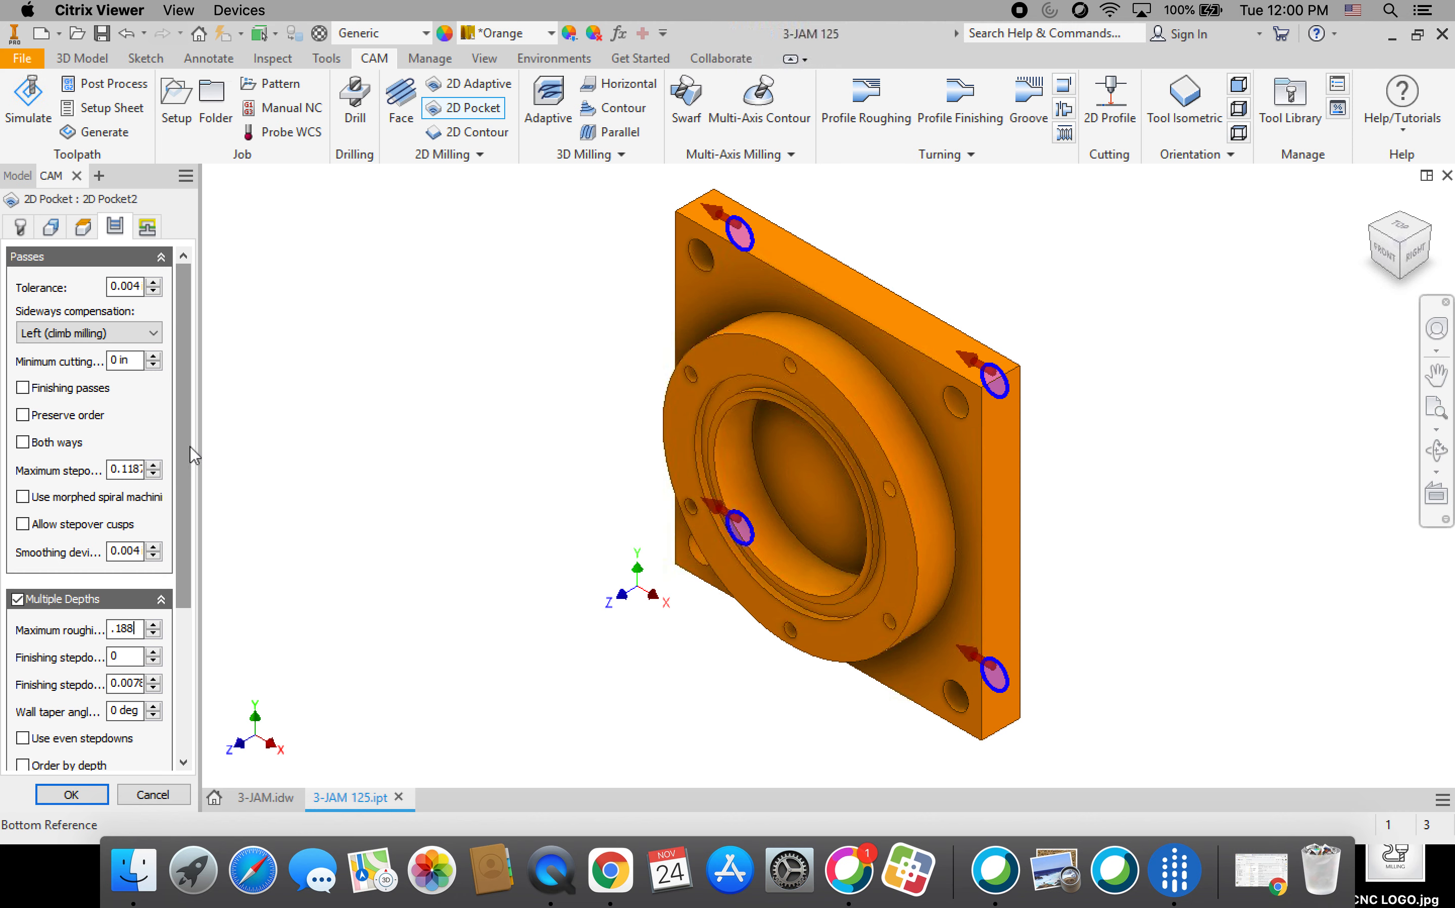
drag(181, 425, 204, 581)
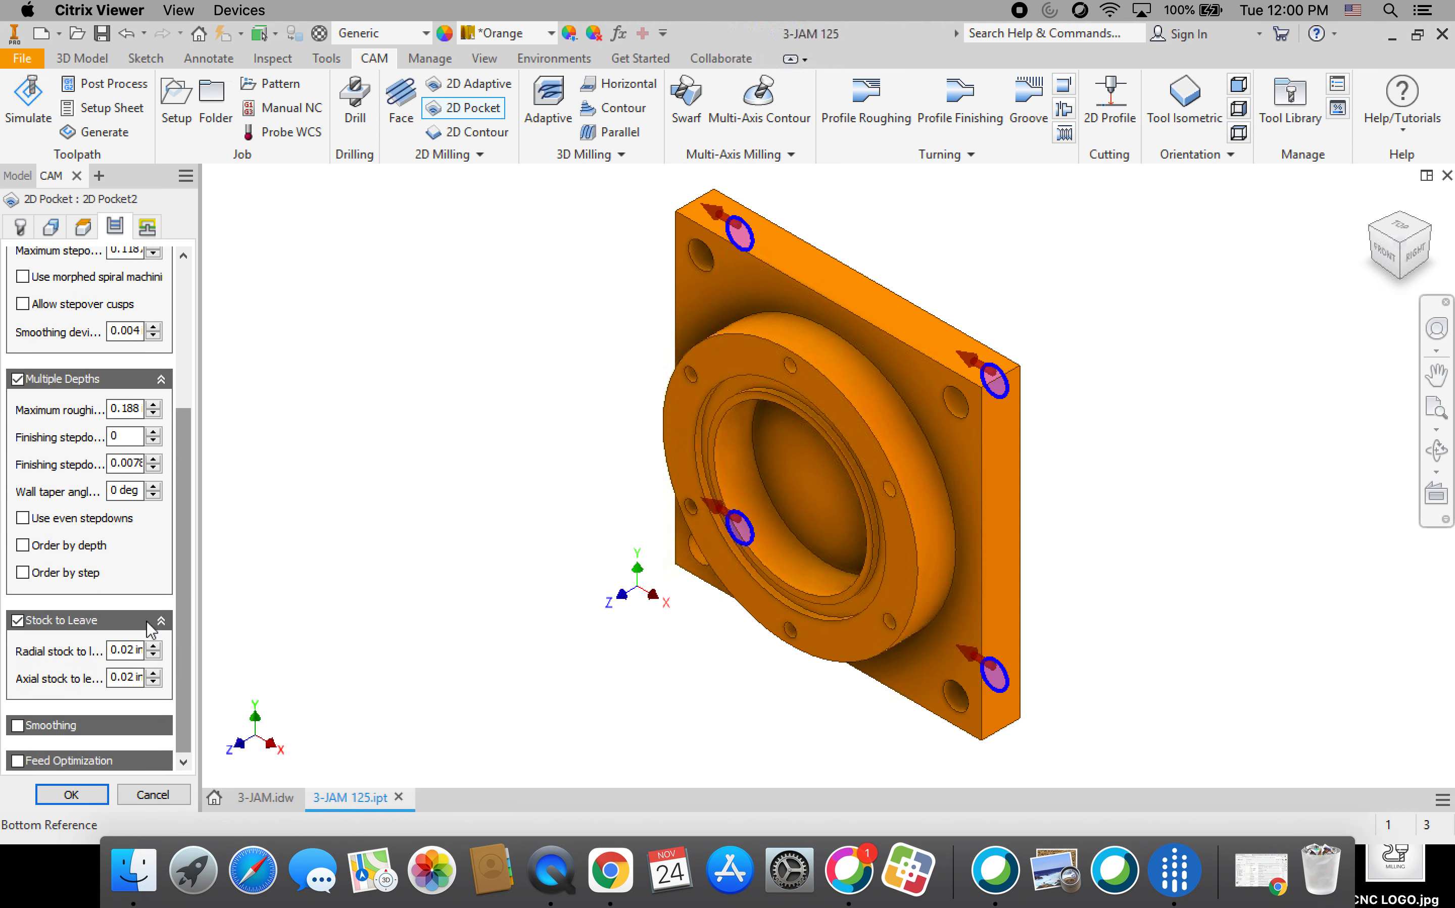
Disable Stock to Leave for the corner-hole pocket
click(18, 622)
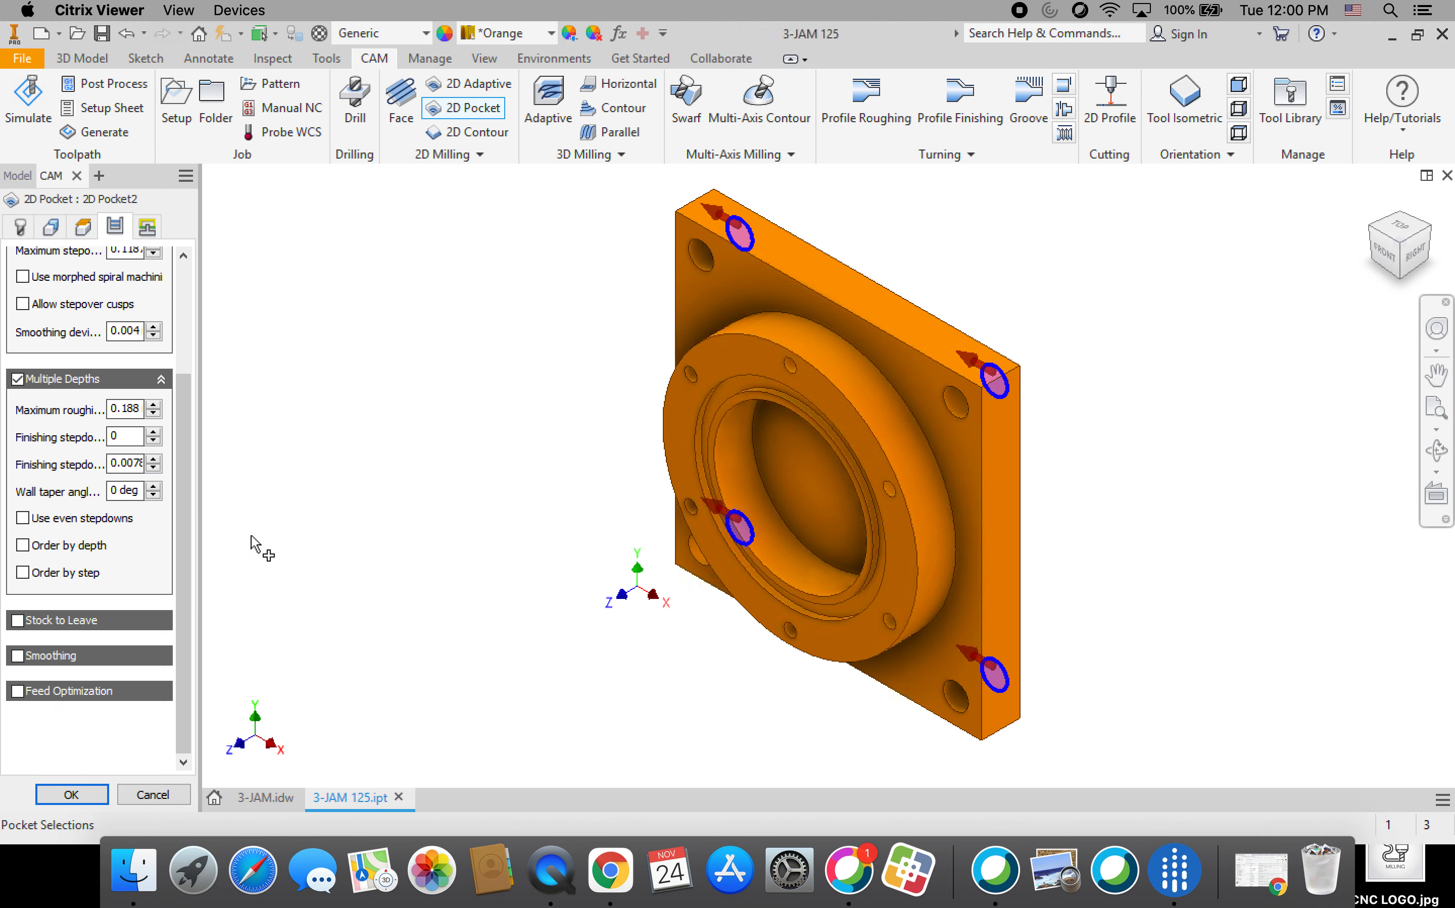
scroll(226, 588, up, 10)
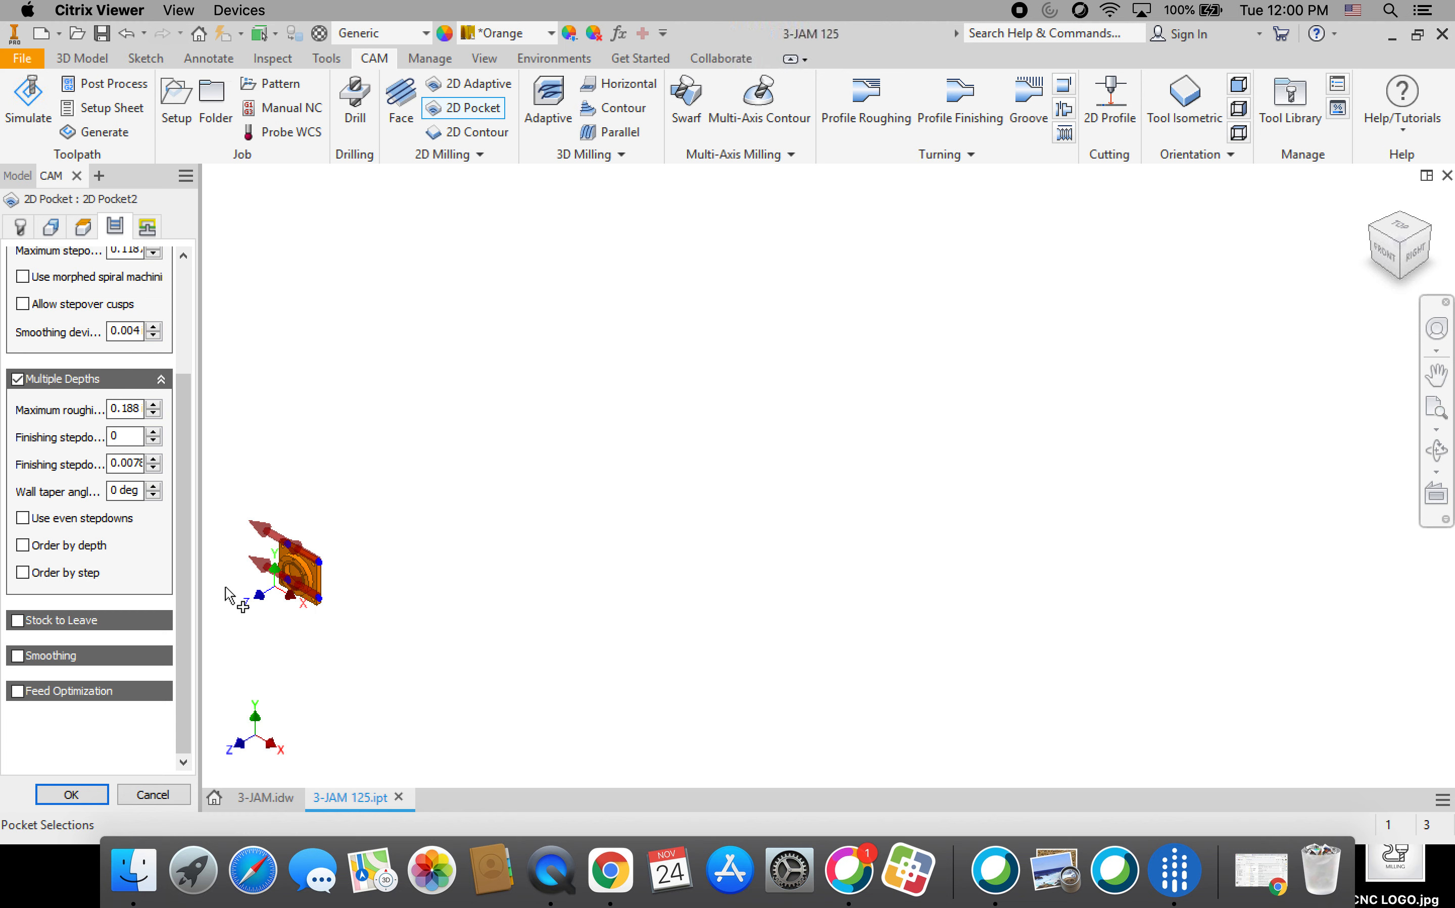
scroll(225, 588, down, 9)
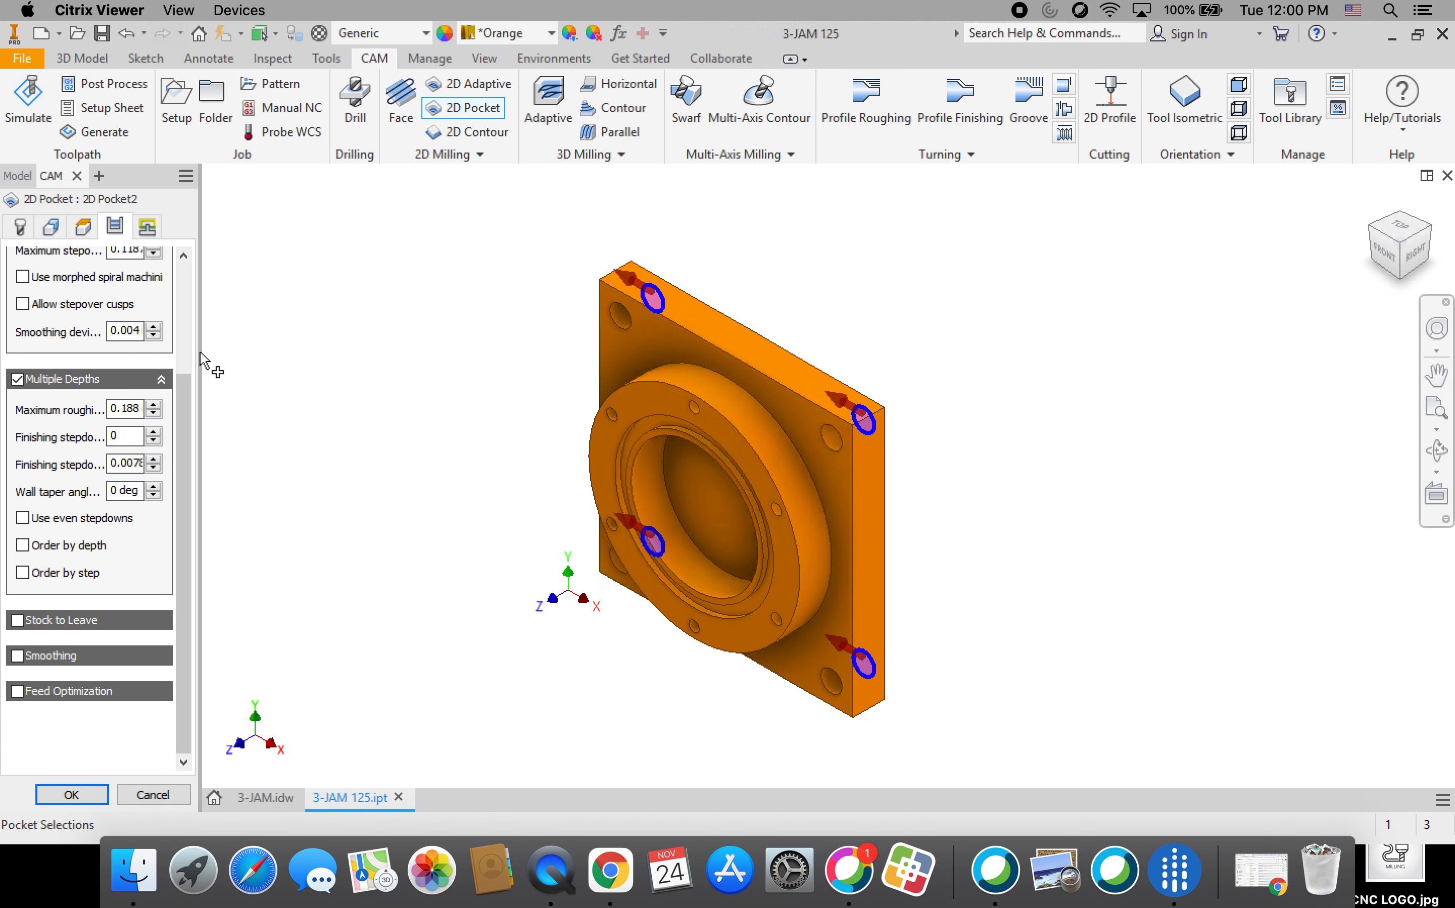
Turn off lead-in and lead-out for the corner-hole pocket, set its ramp type to Plunge, and accept the operation
click(147, 227)
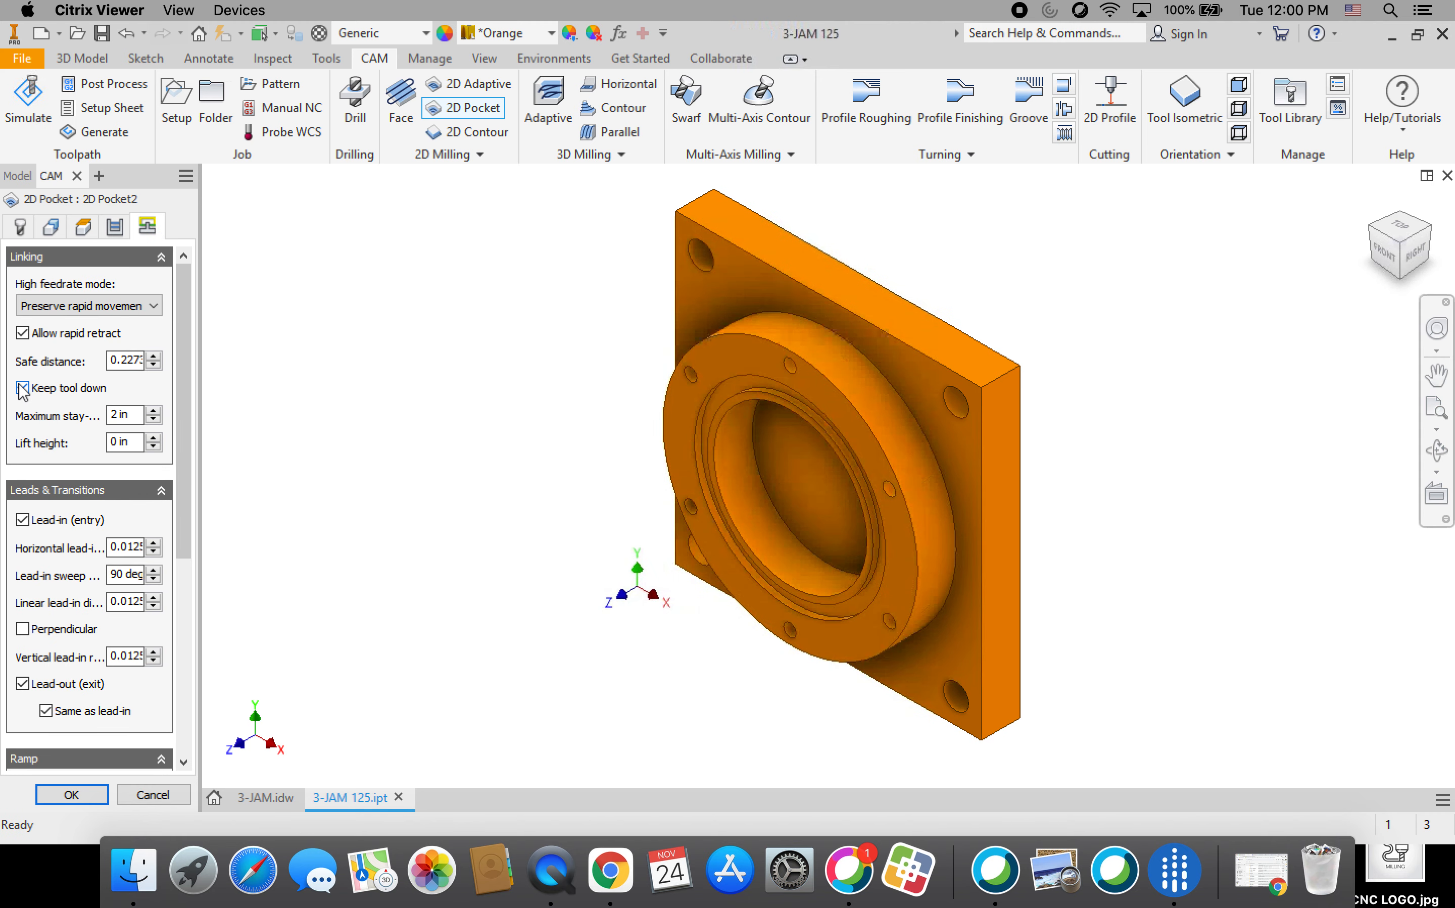
click(23, 521)
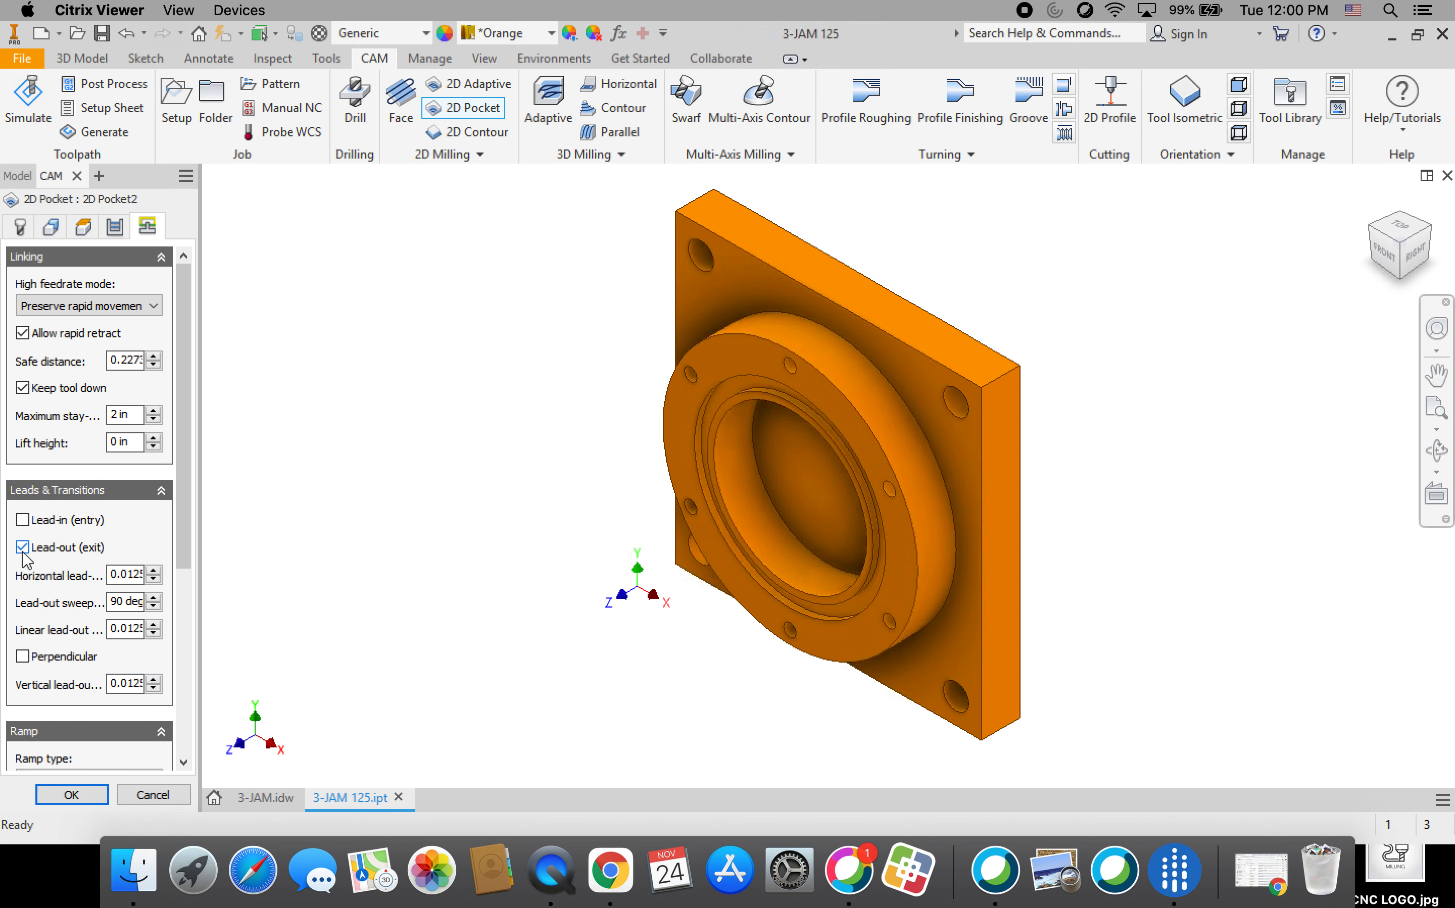
click(23, 548)
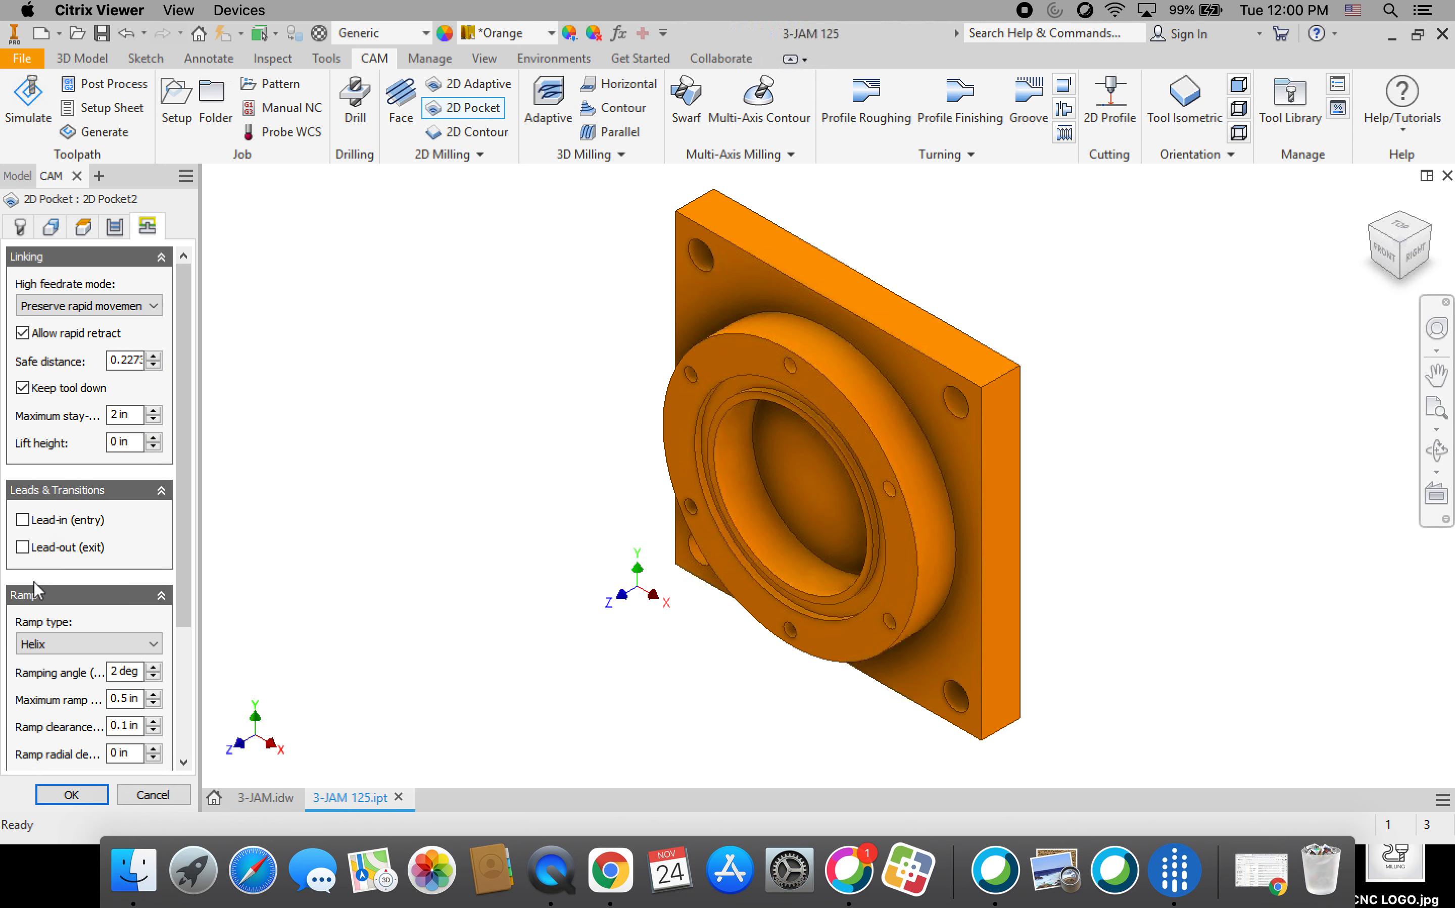
click(64, 649)
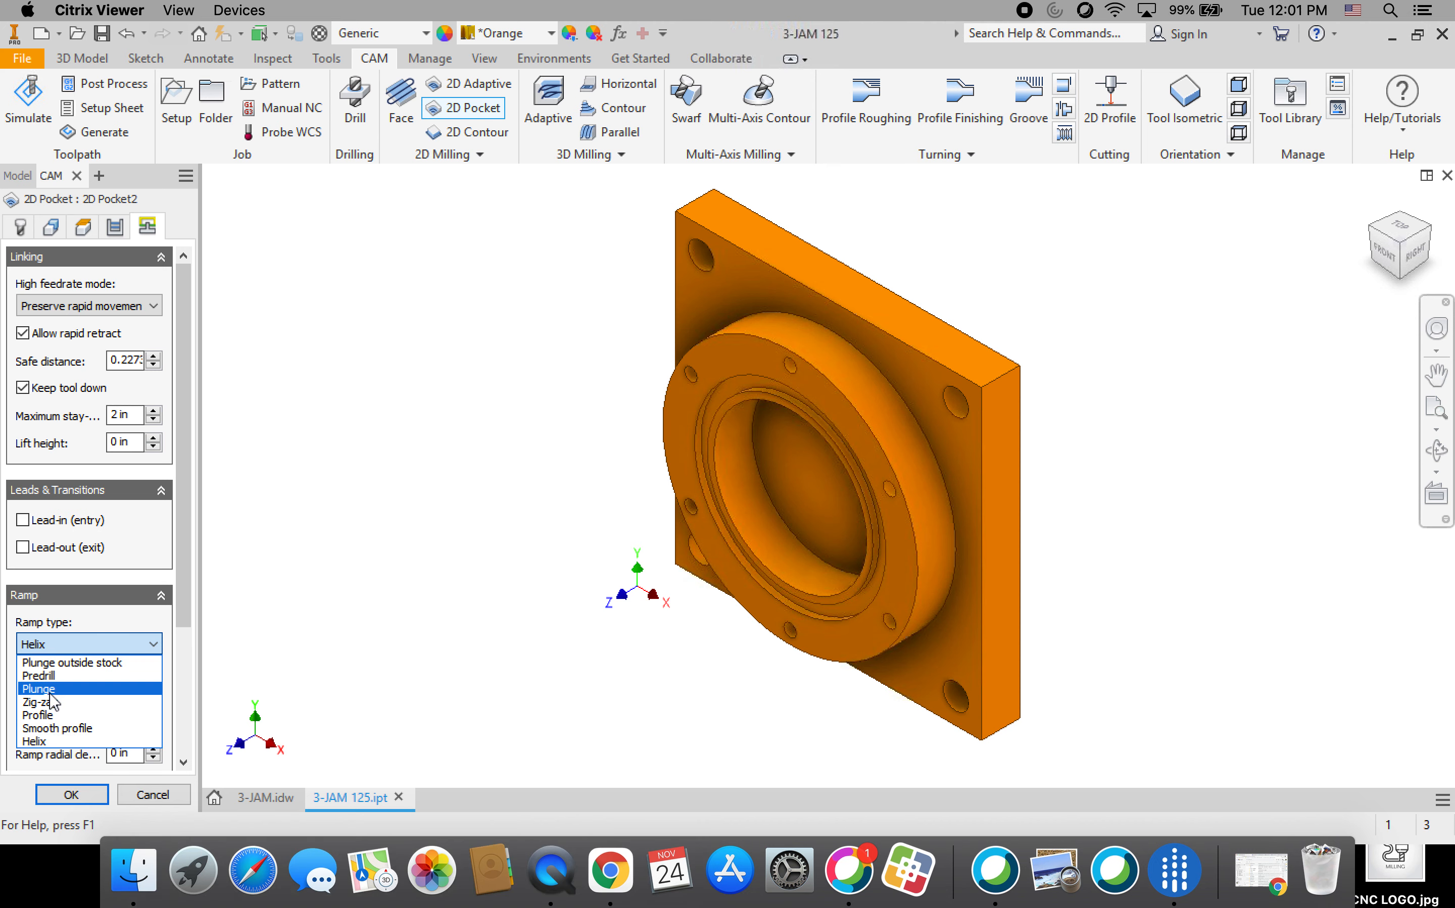
click(50, 691)
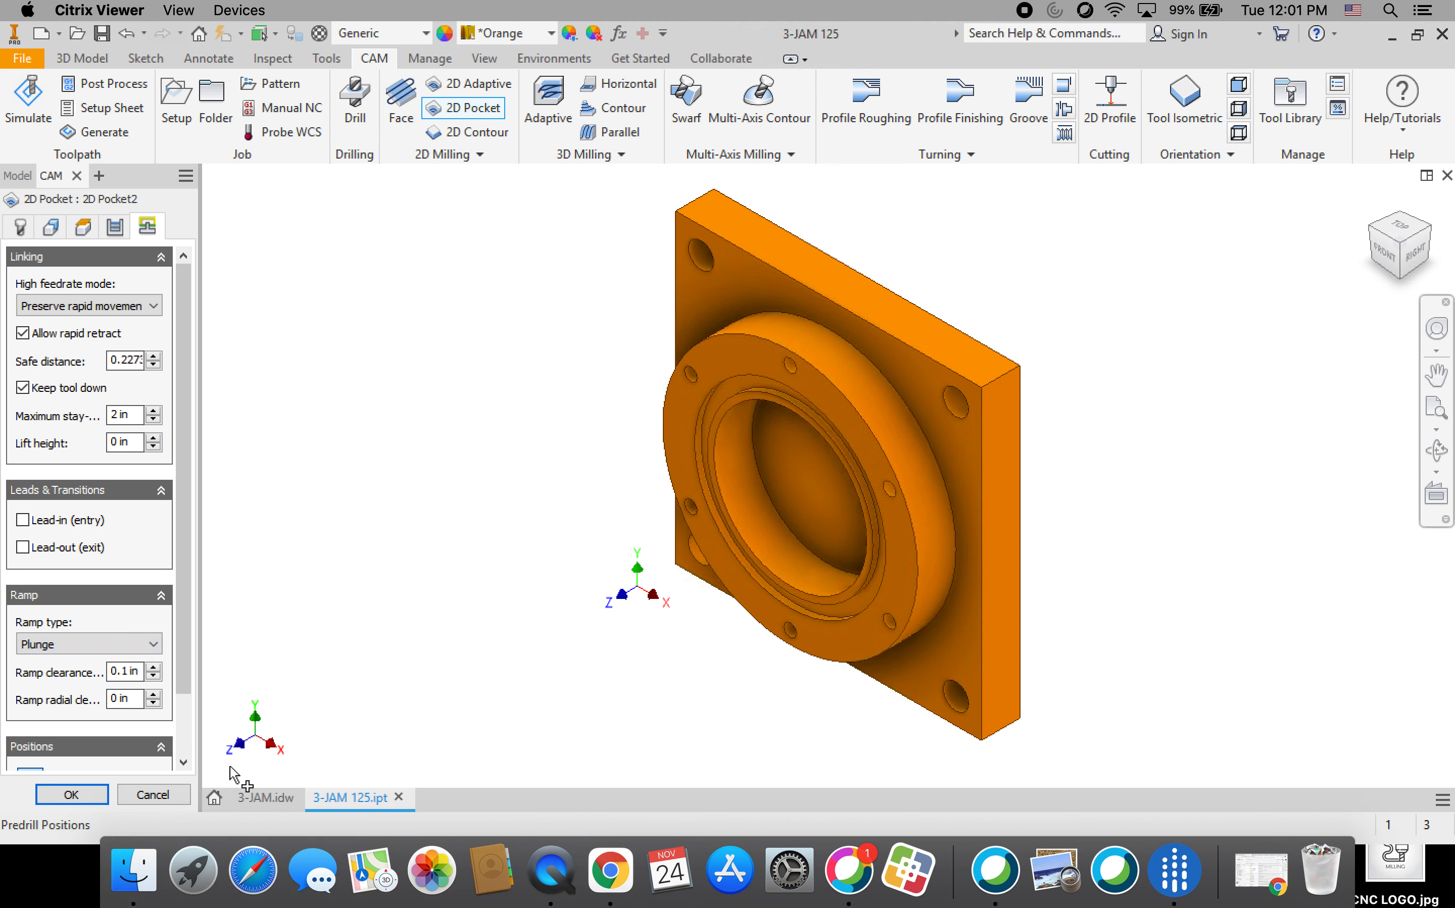
click(72, 795)
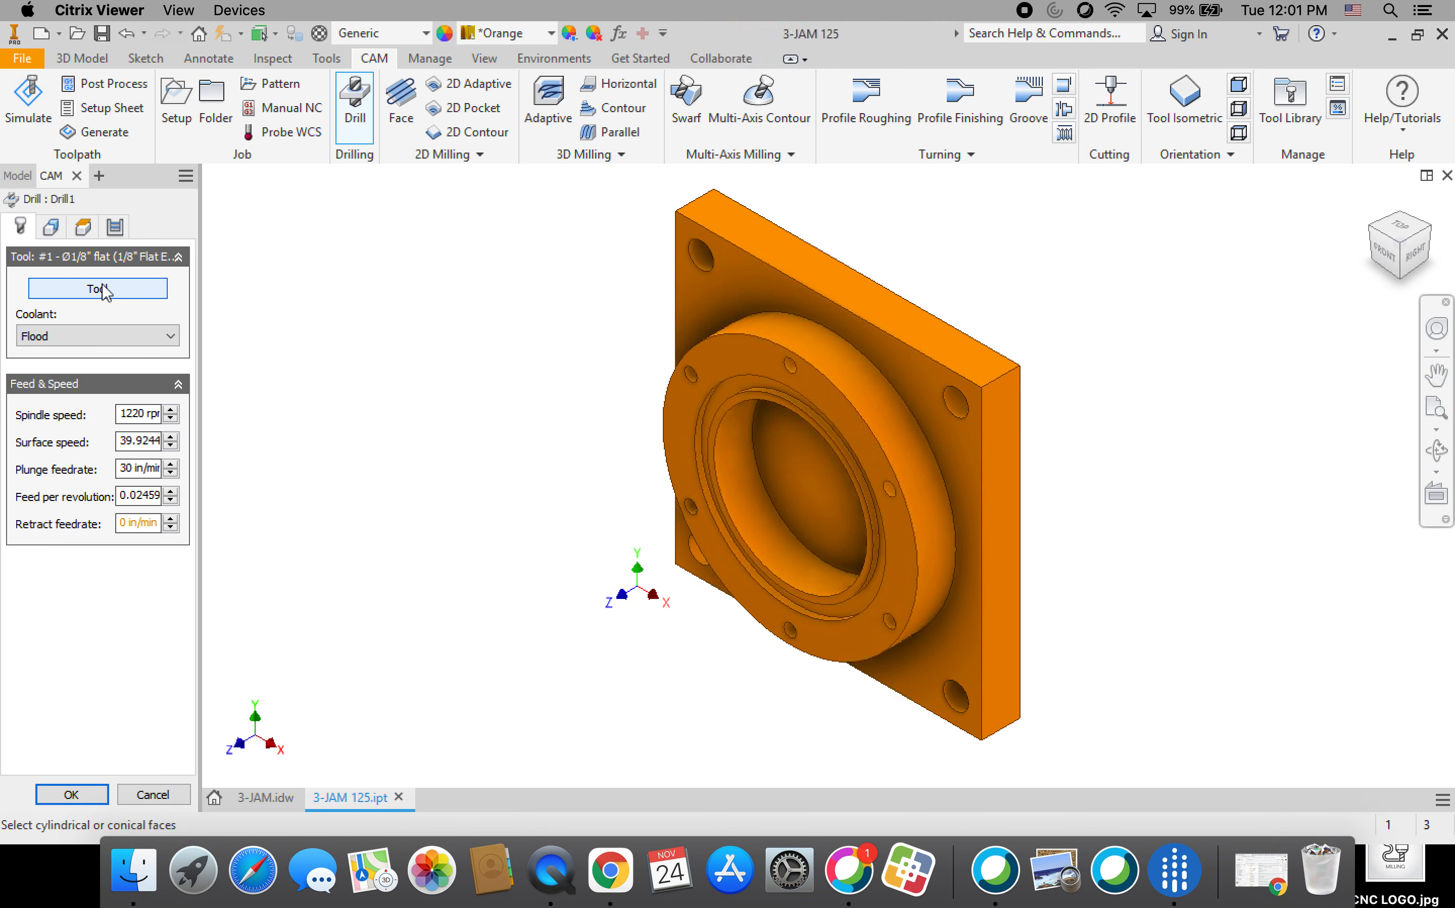
Start a Drill operation and assign it the #1 1/8" flat end mill from the Butler MS Tool Library
click(99, 290)
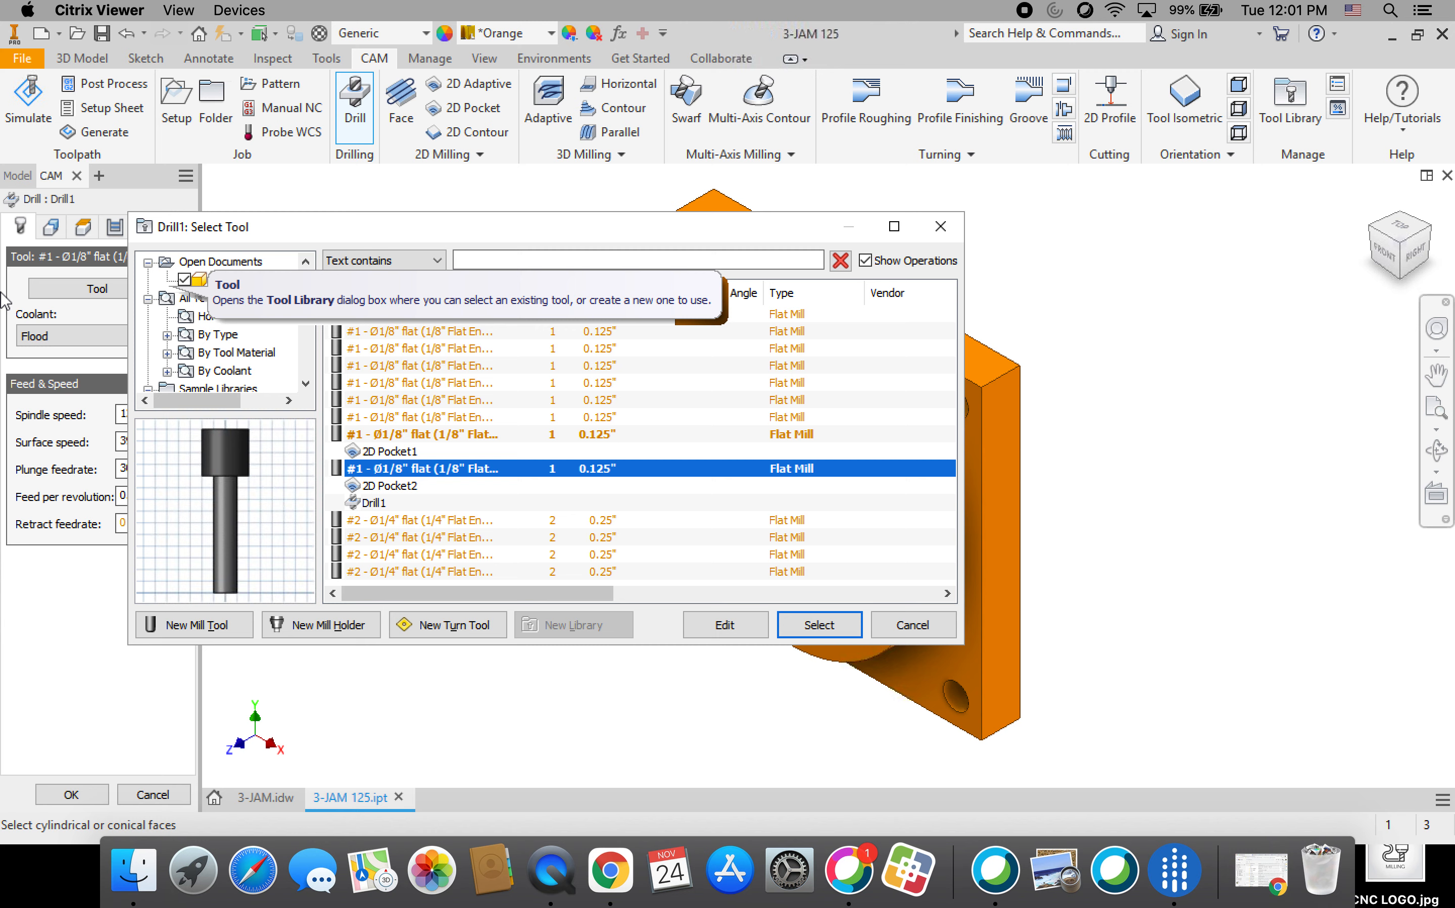
drag(306, 276, 325, 394)
click(247, 352)
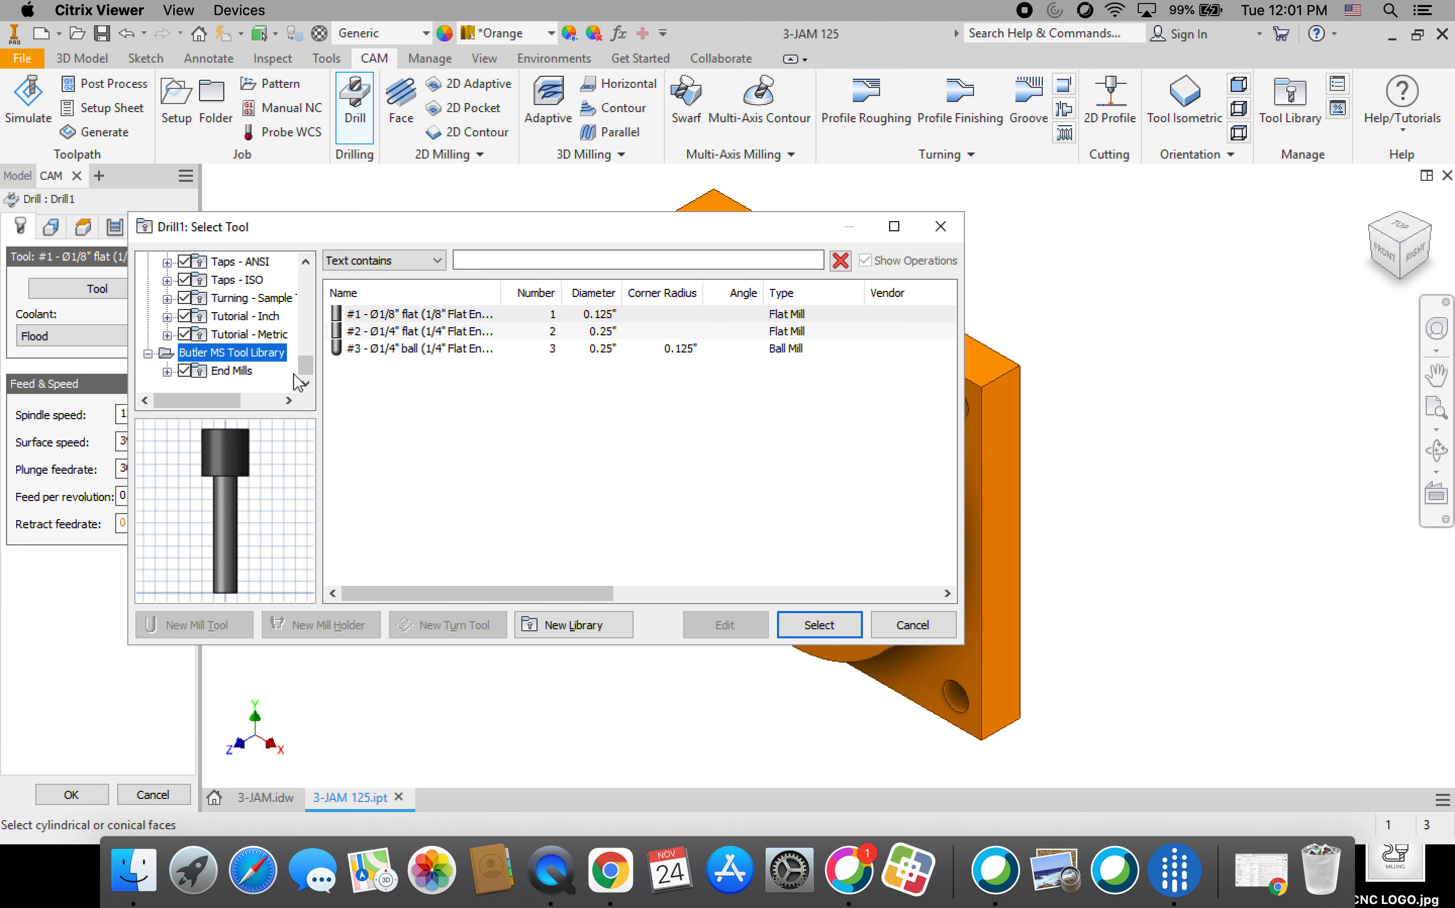
click(398, 314)
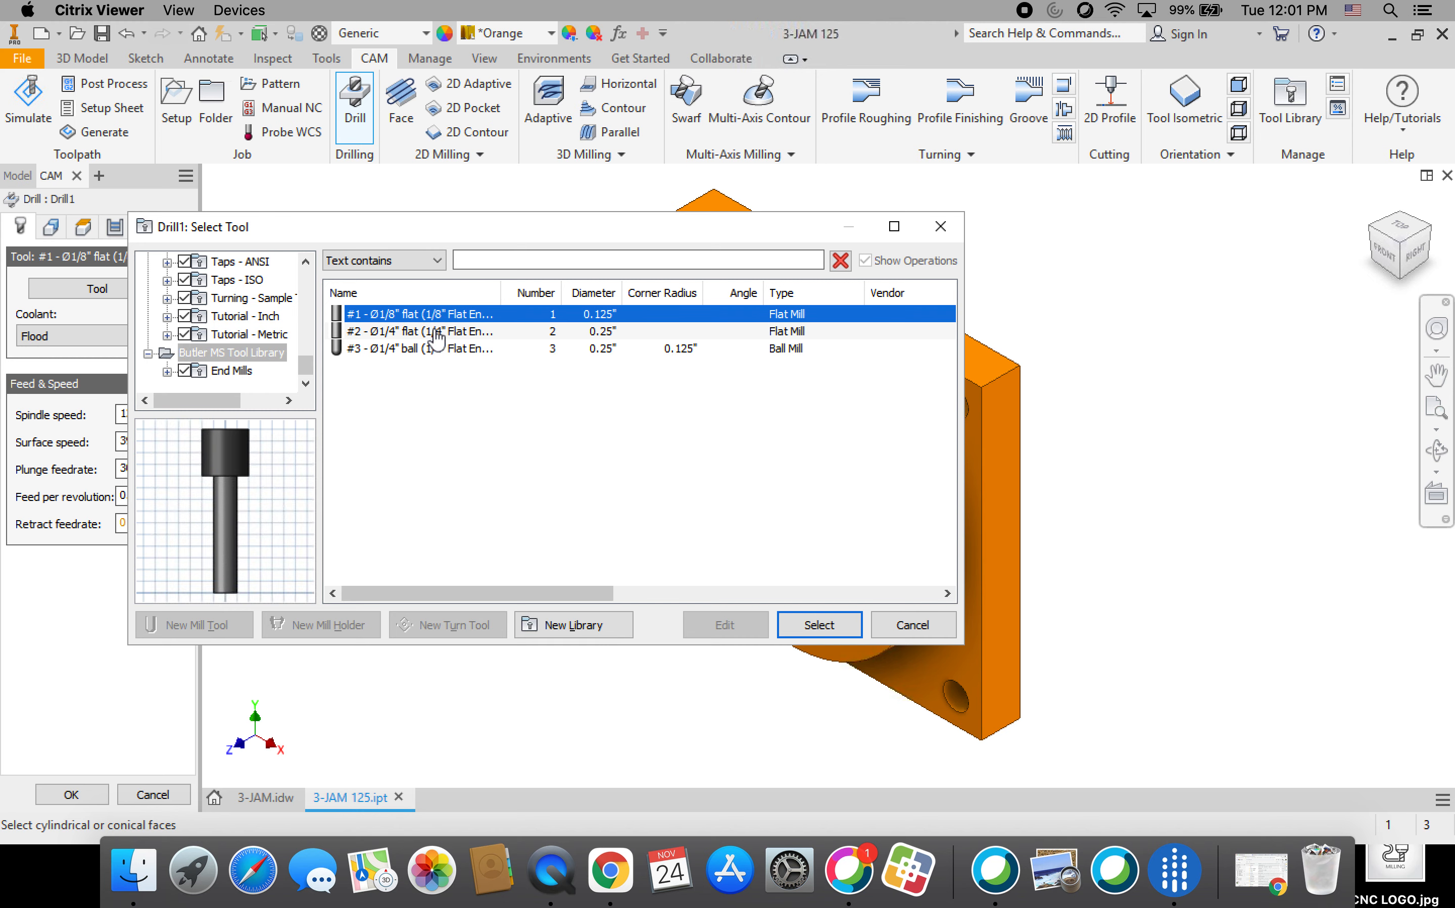
click(820, 625)
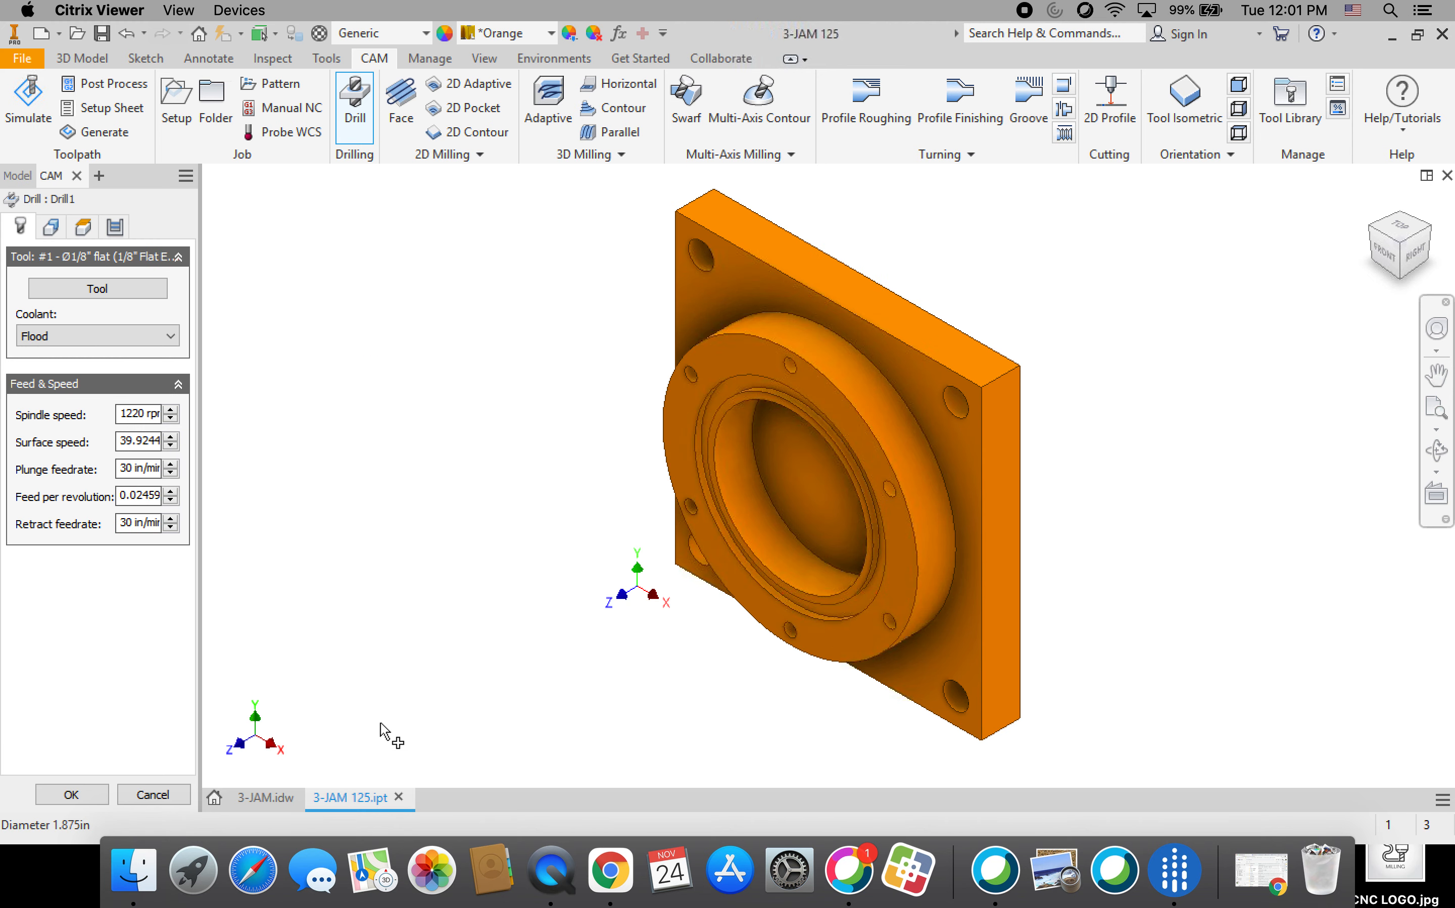
Select the cylindrical faces of the six small holes around the round flange as the drill's hole faces
click(47, 236)
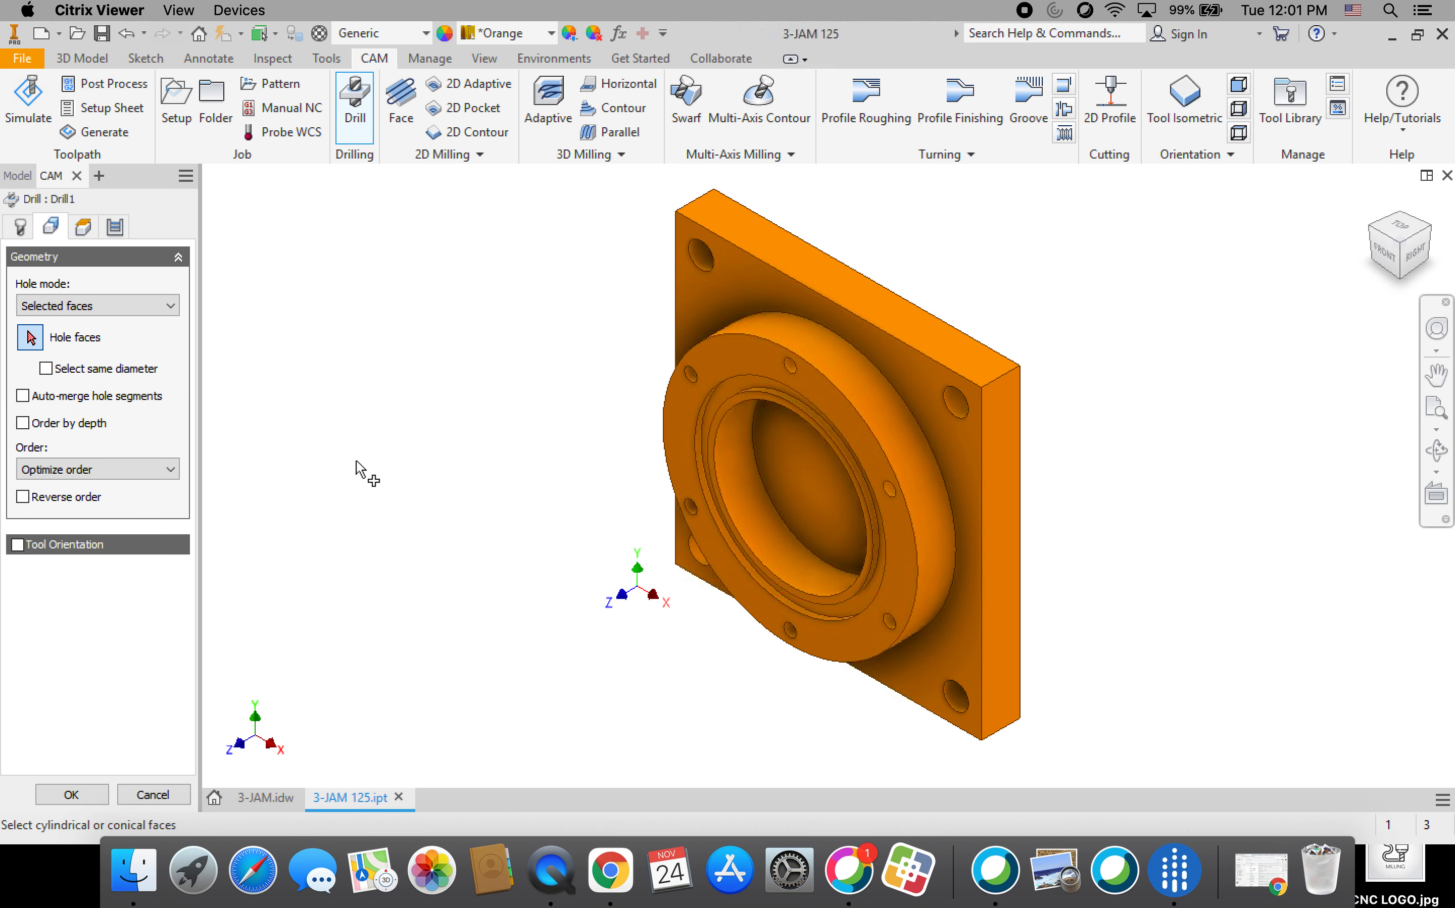
click(704, 375)
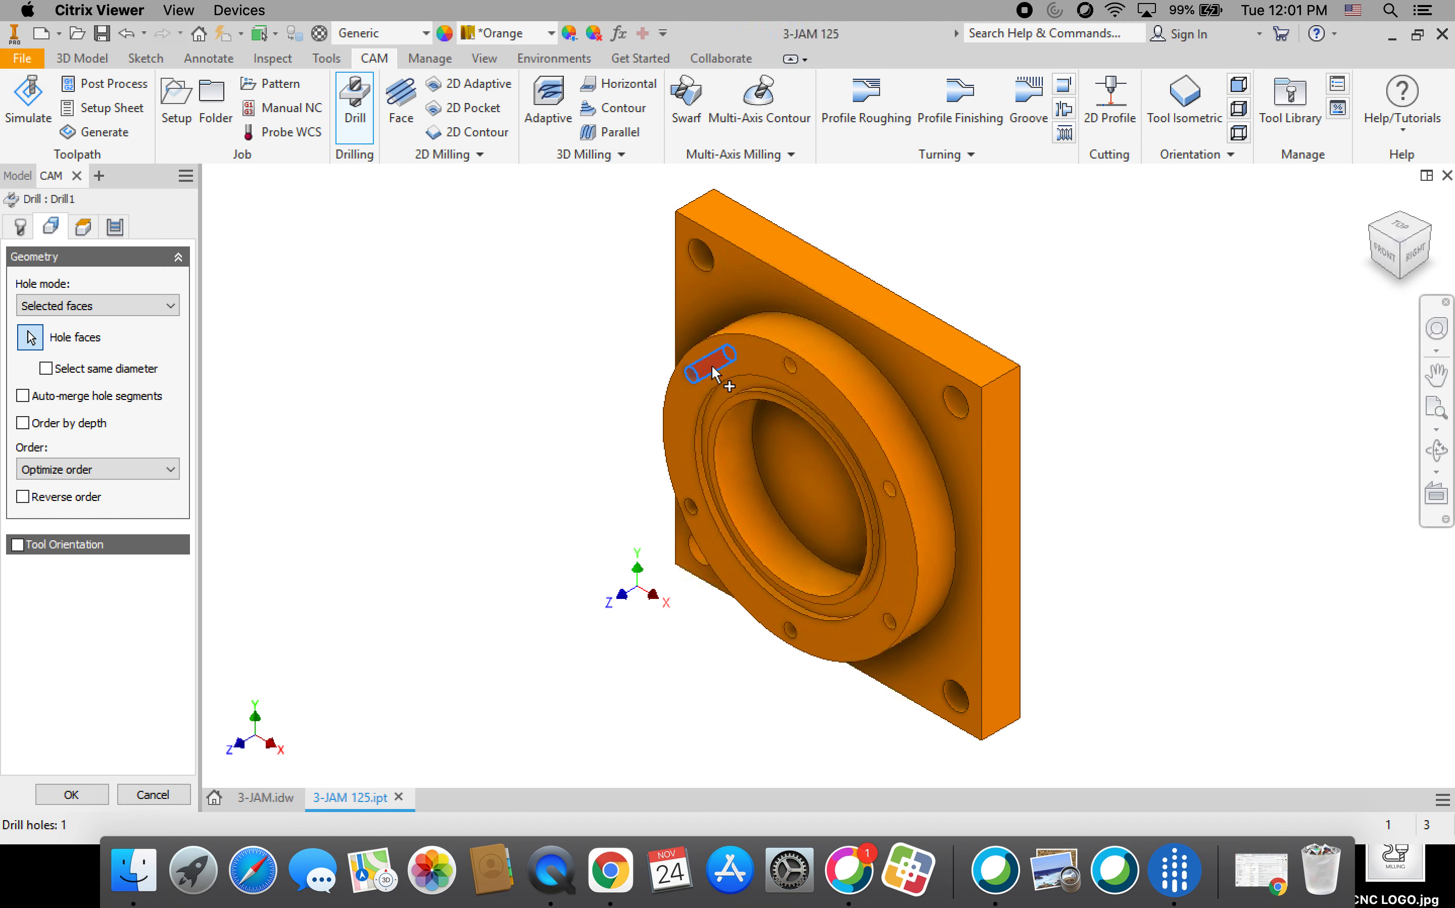
click(791, 375)
click(901, 486)
click(904, 616)
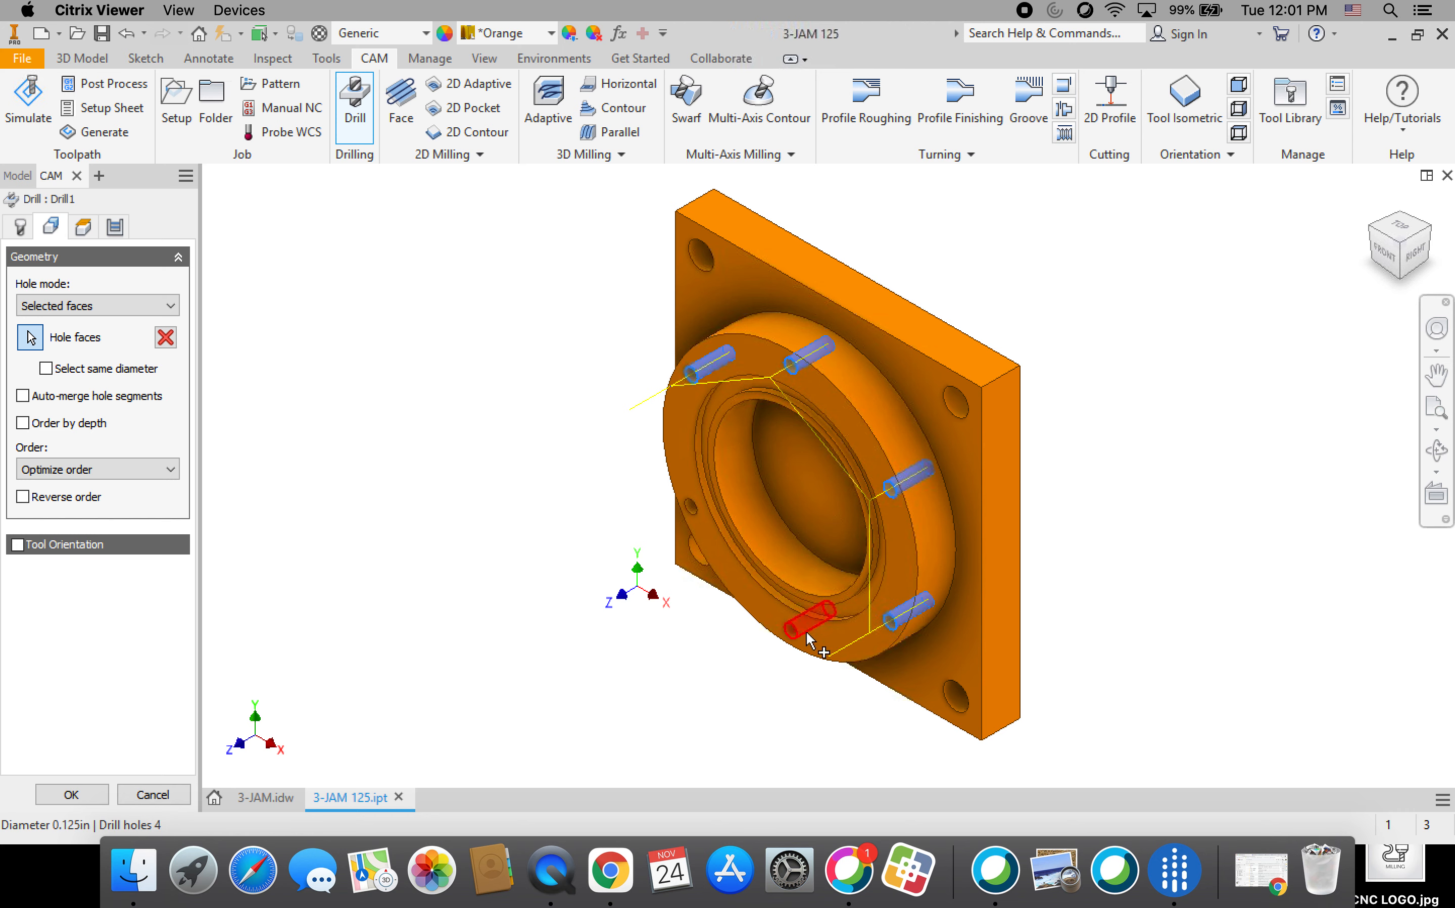
click(781, 620)
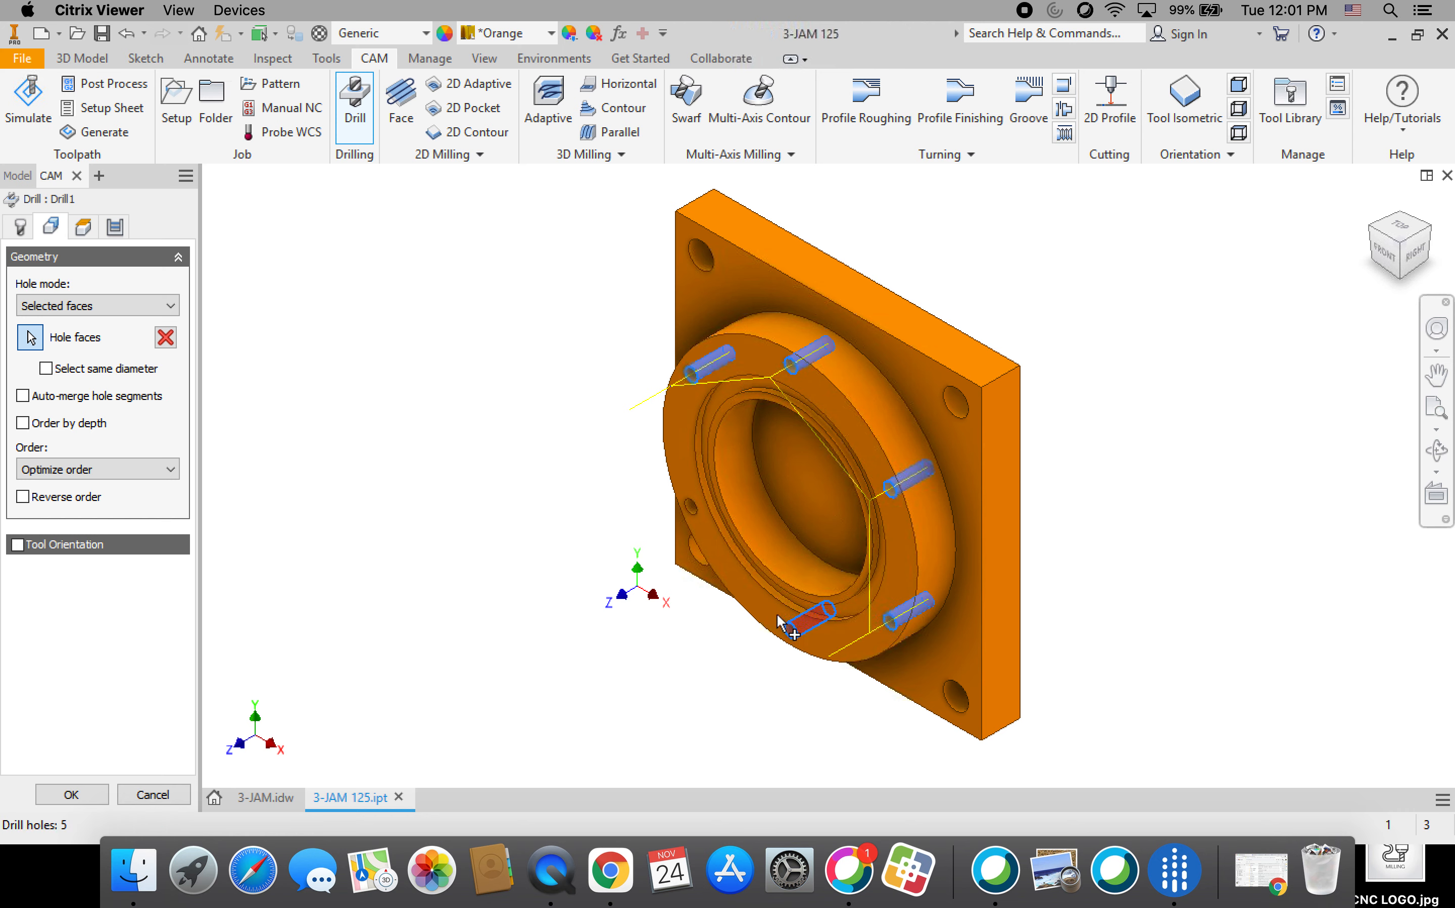
click(689, 505)
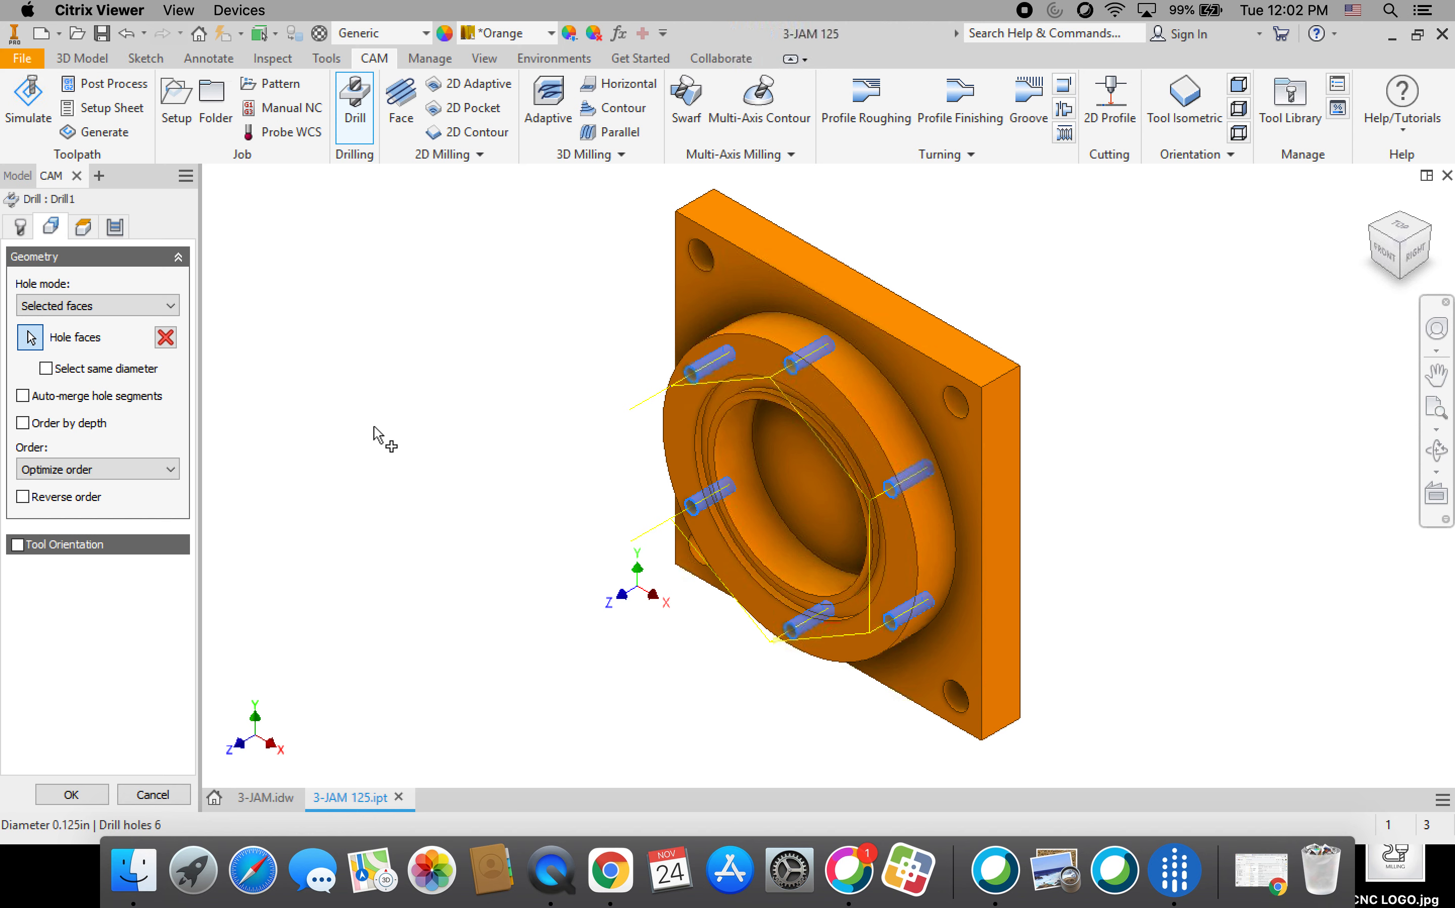
Reference the drill's clearance height to Stock top with a 0.2 in offset and its feed height to Stock top, and accept the operation
click(83, 228)
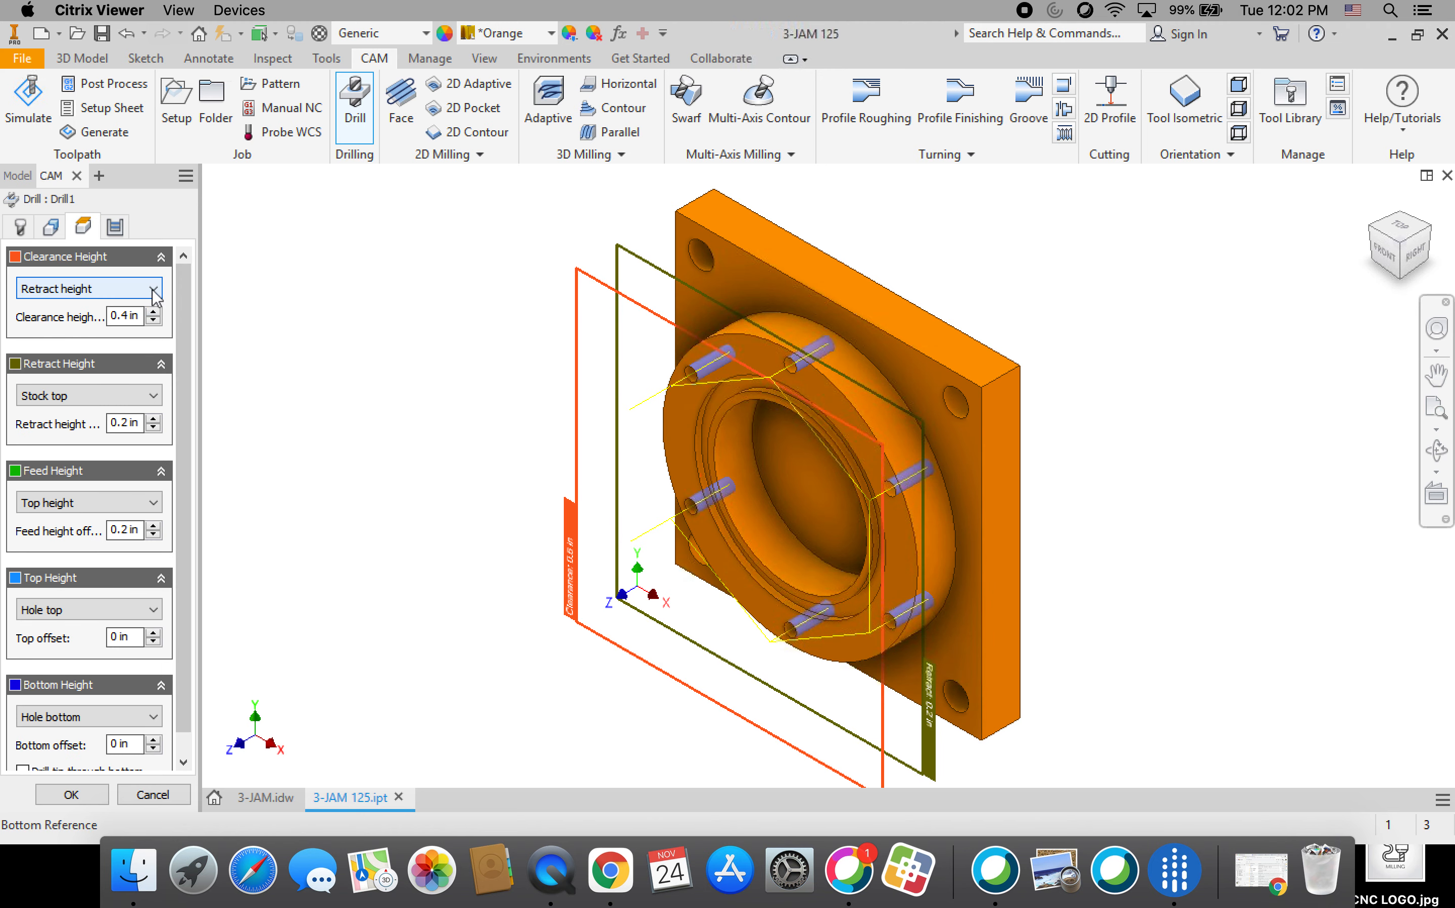
click(153, 288)
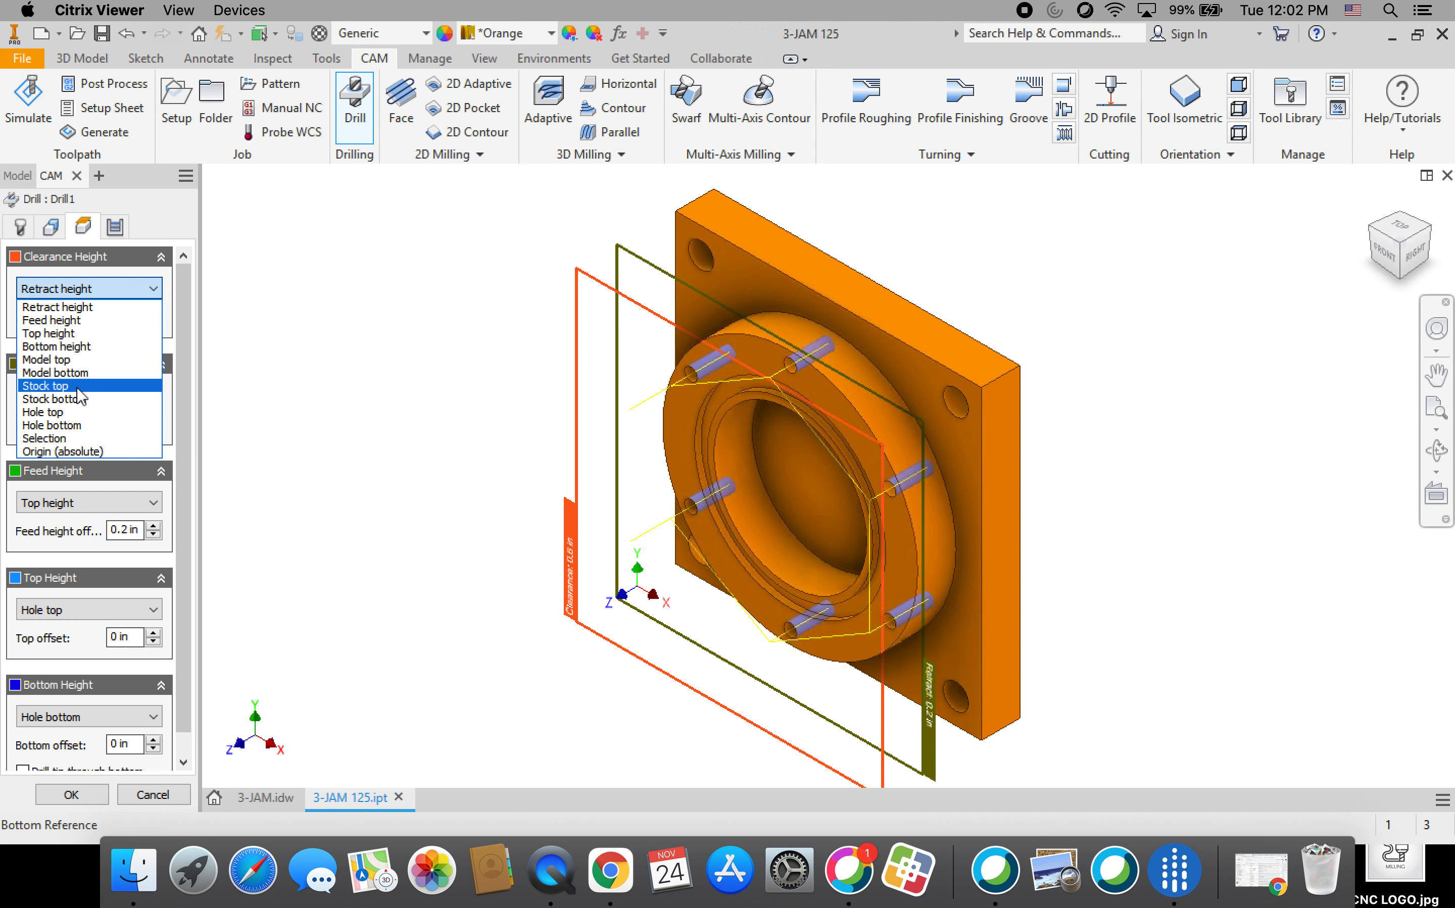
click(84, 385)
click(155, 322)
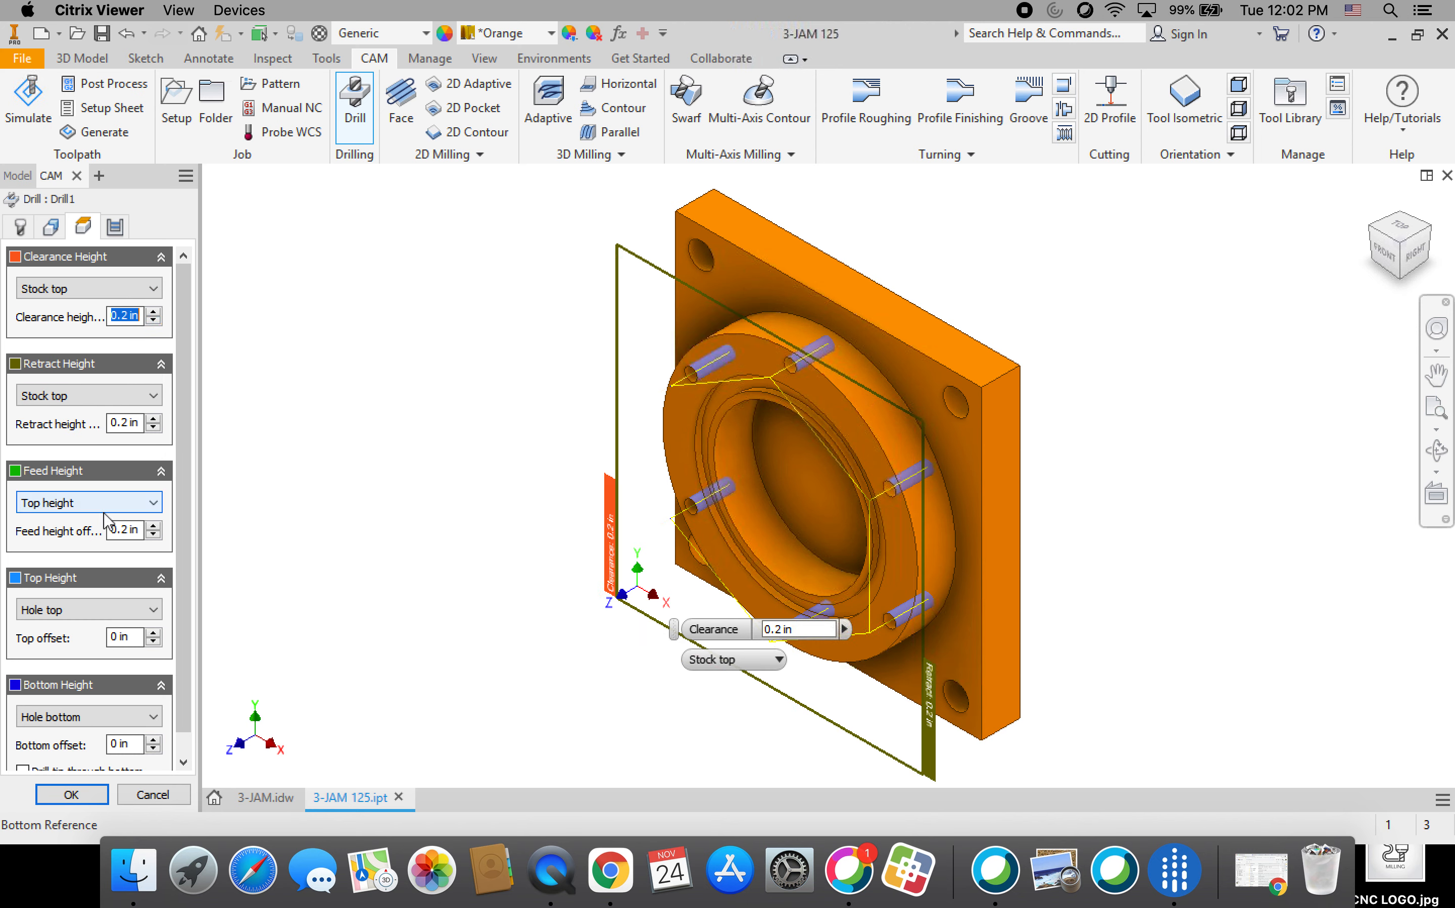
click(90, 502)
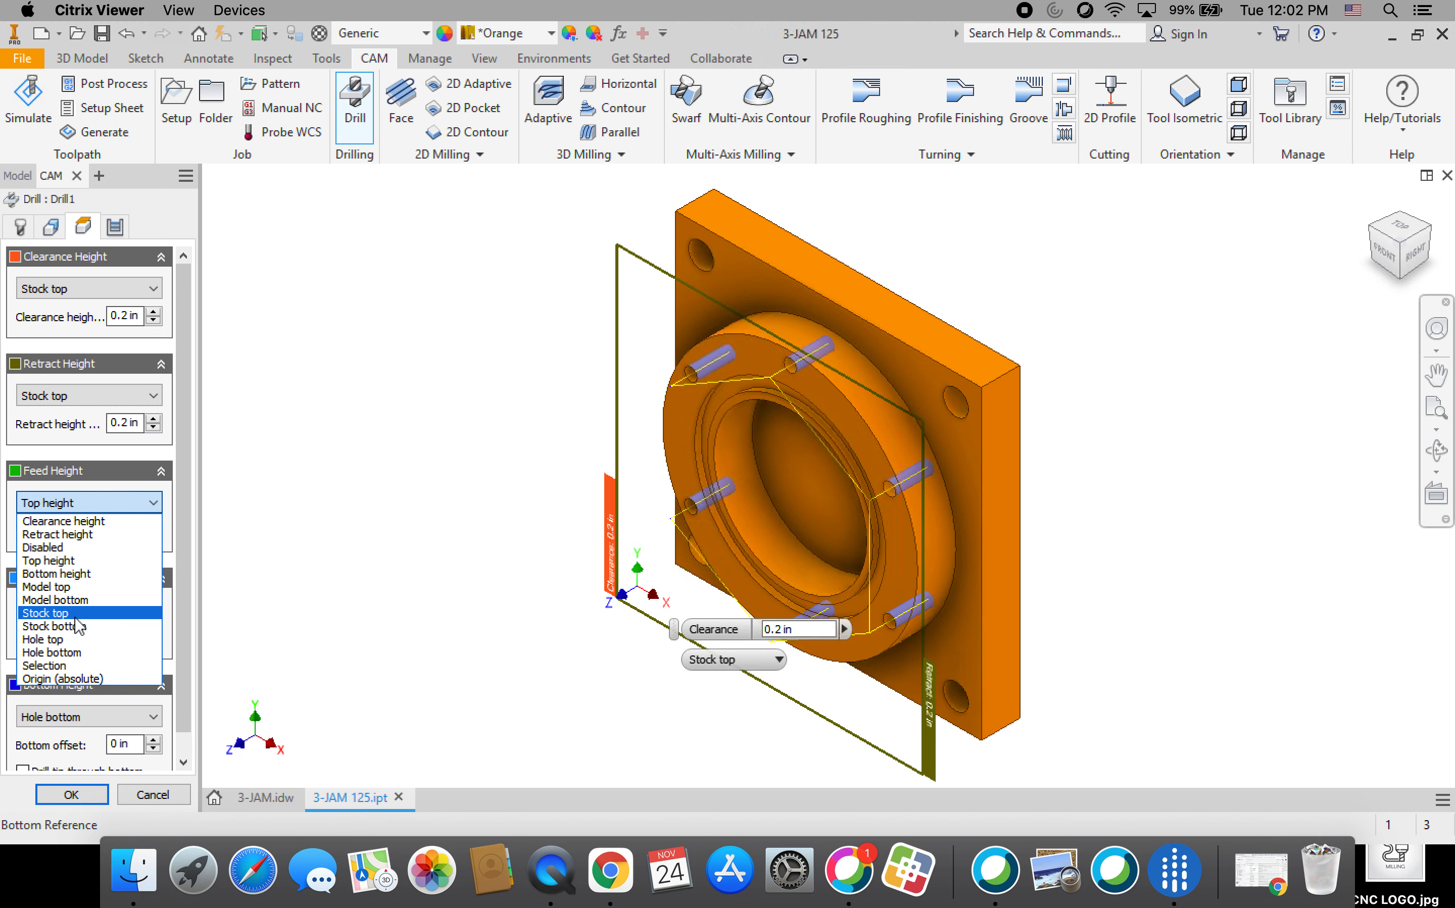
click(76, 614)
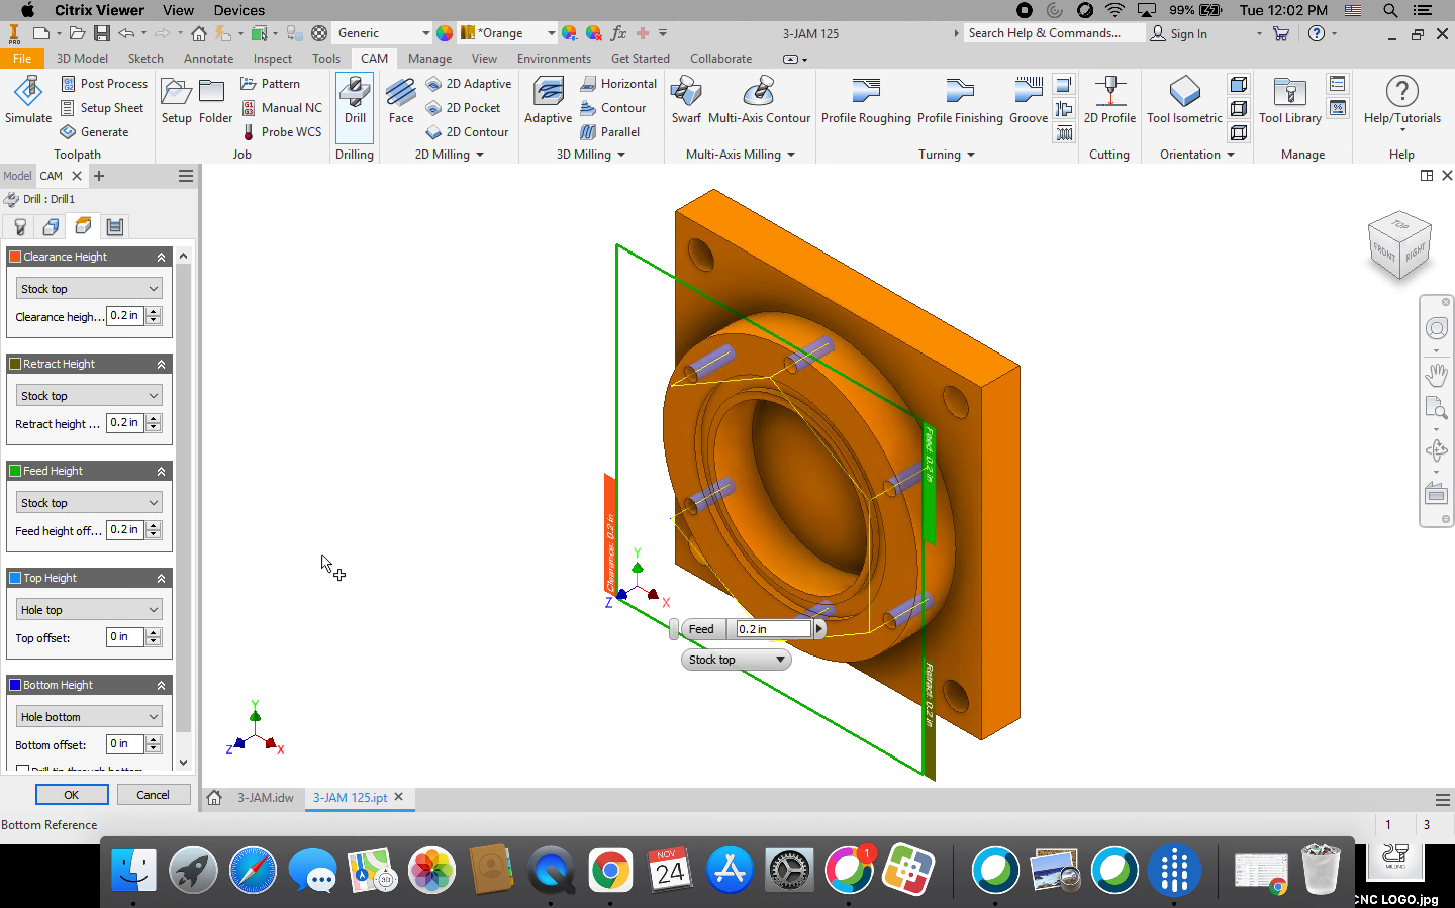
click(122, 231)
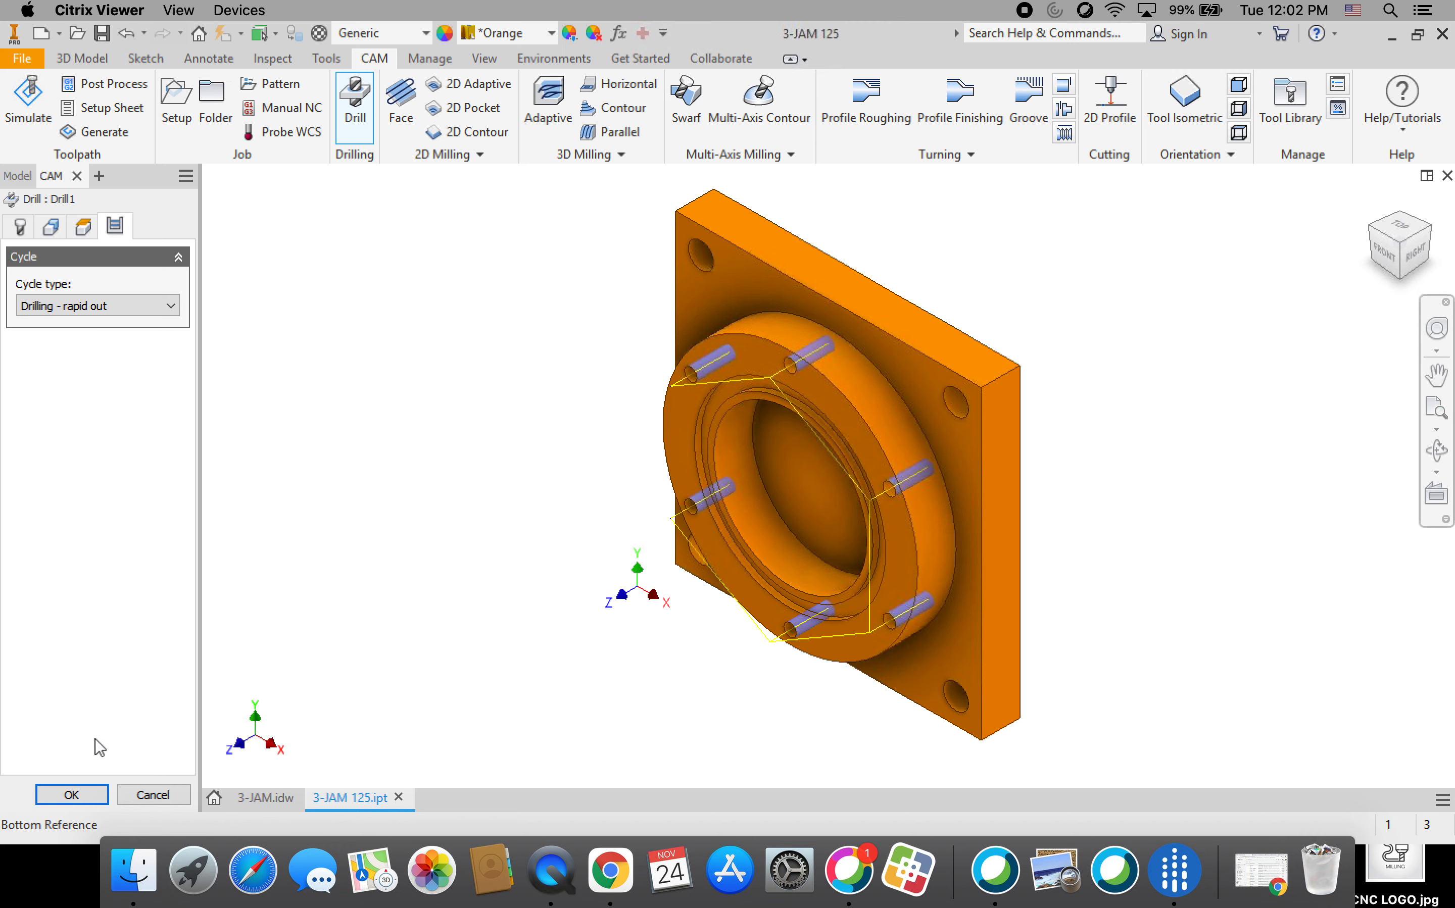
click(86, 796)
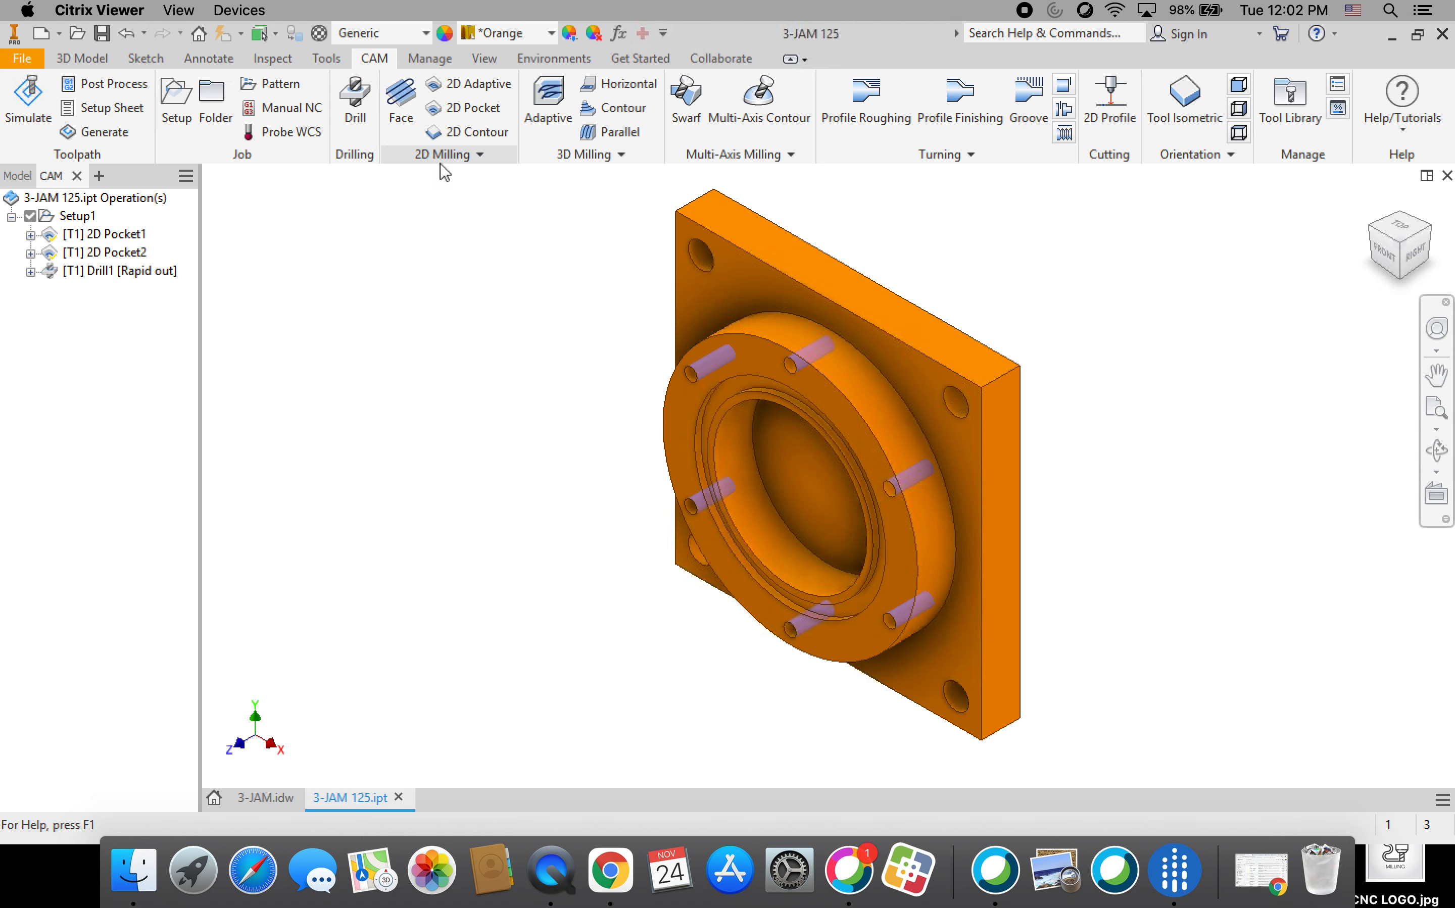
Start a 2D Contour operation and assign it the #1 1/8" flat end mill from the Butler MS Tool Library
click(494, 139)
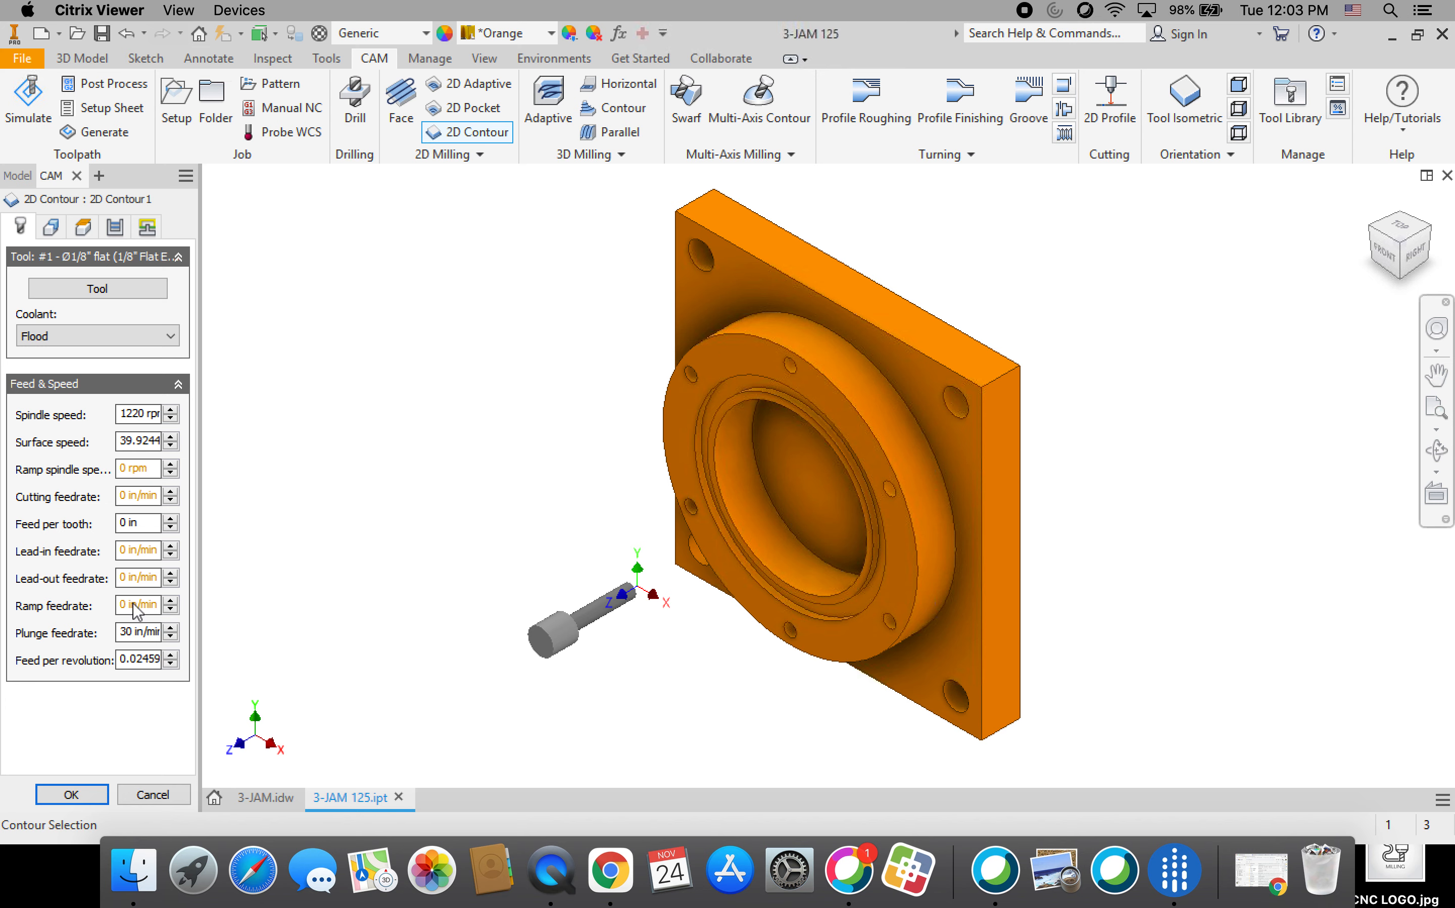
click(138, 292)
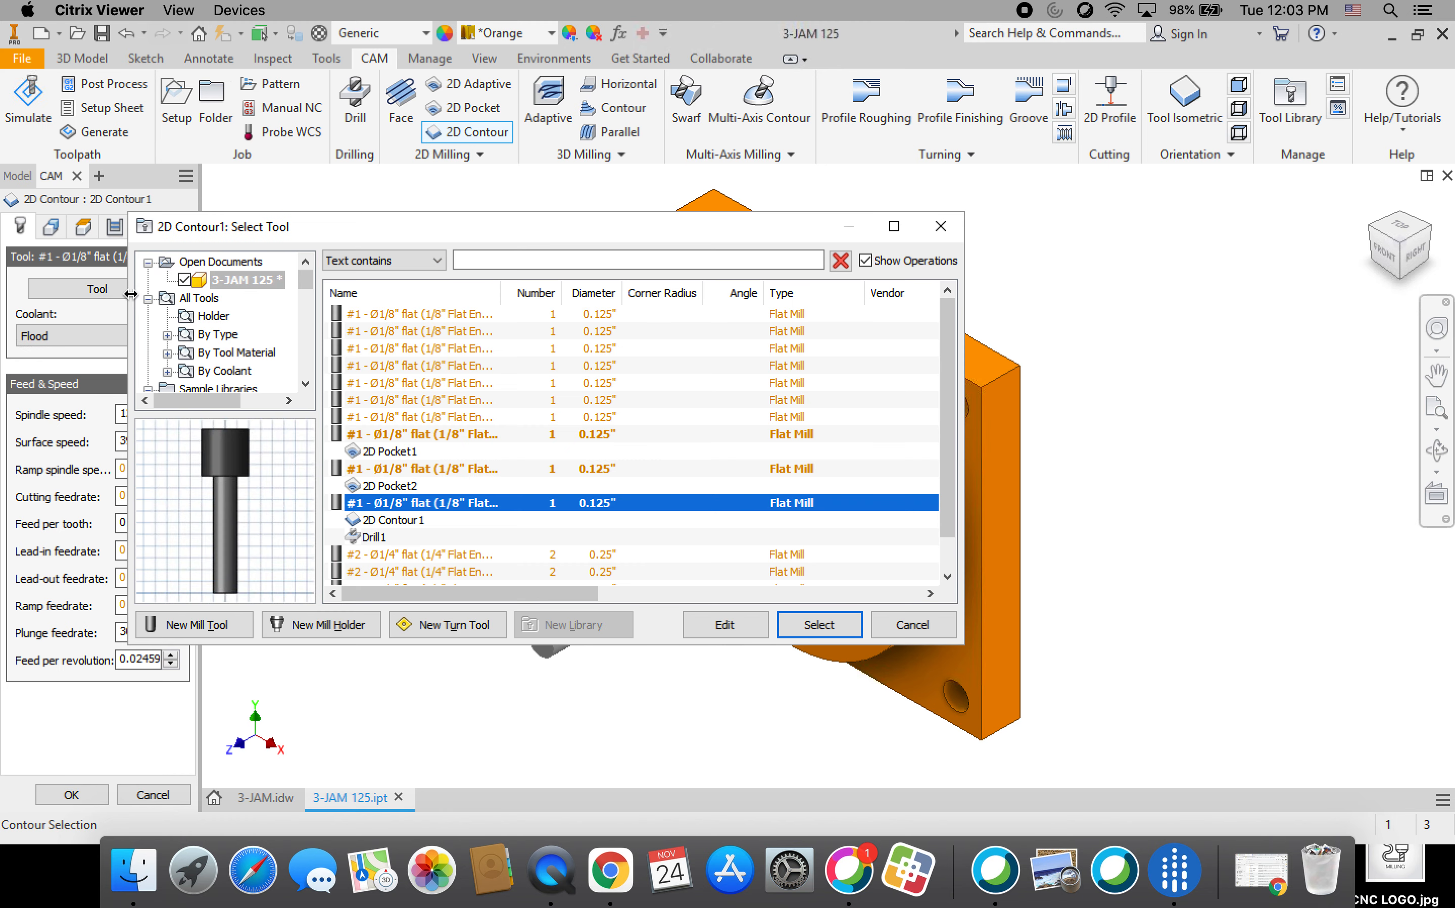
drag(309, 274, 268, 360)
click(266, 353)
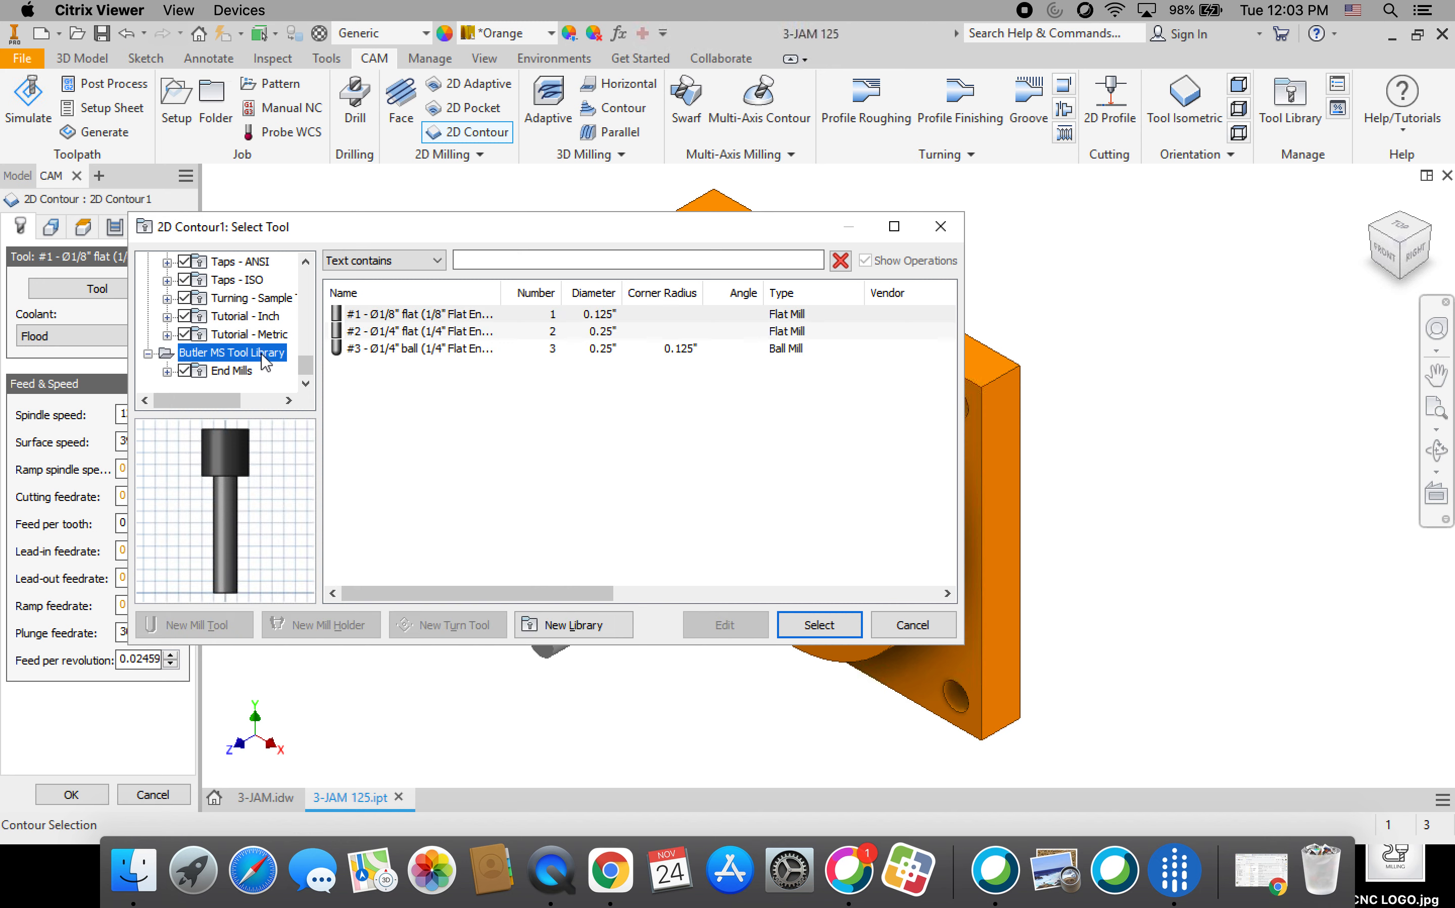
click(384, 315)
click(818, 626)
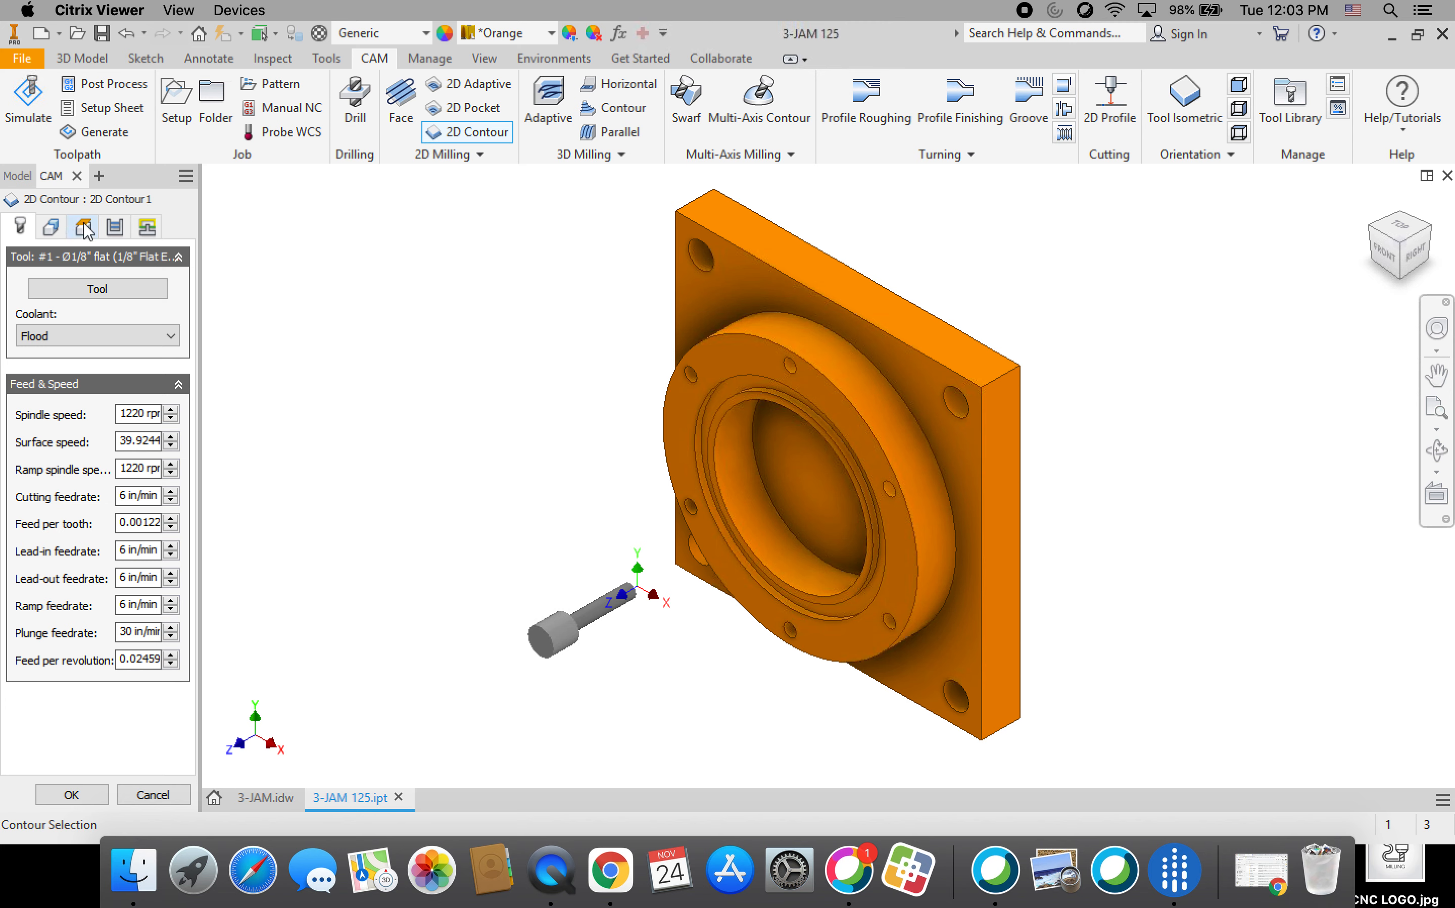
Pick the outer circular edge at the bottom of the flange's ring groove as the contour selection and restore the home view
click(51, 227)
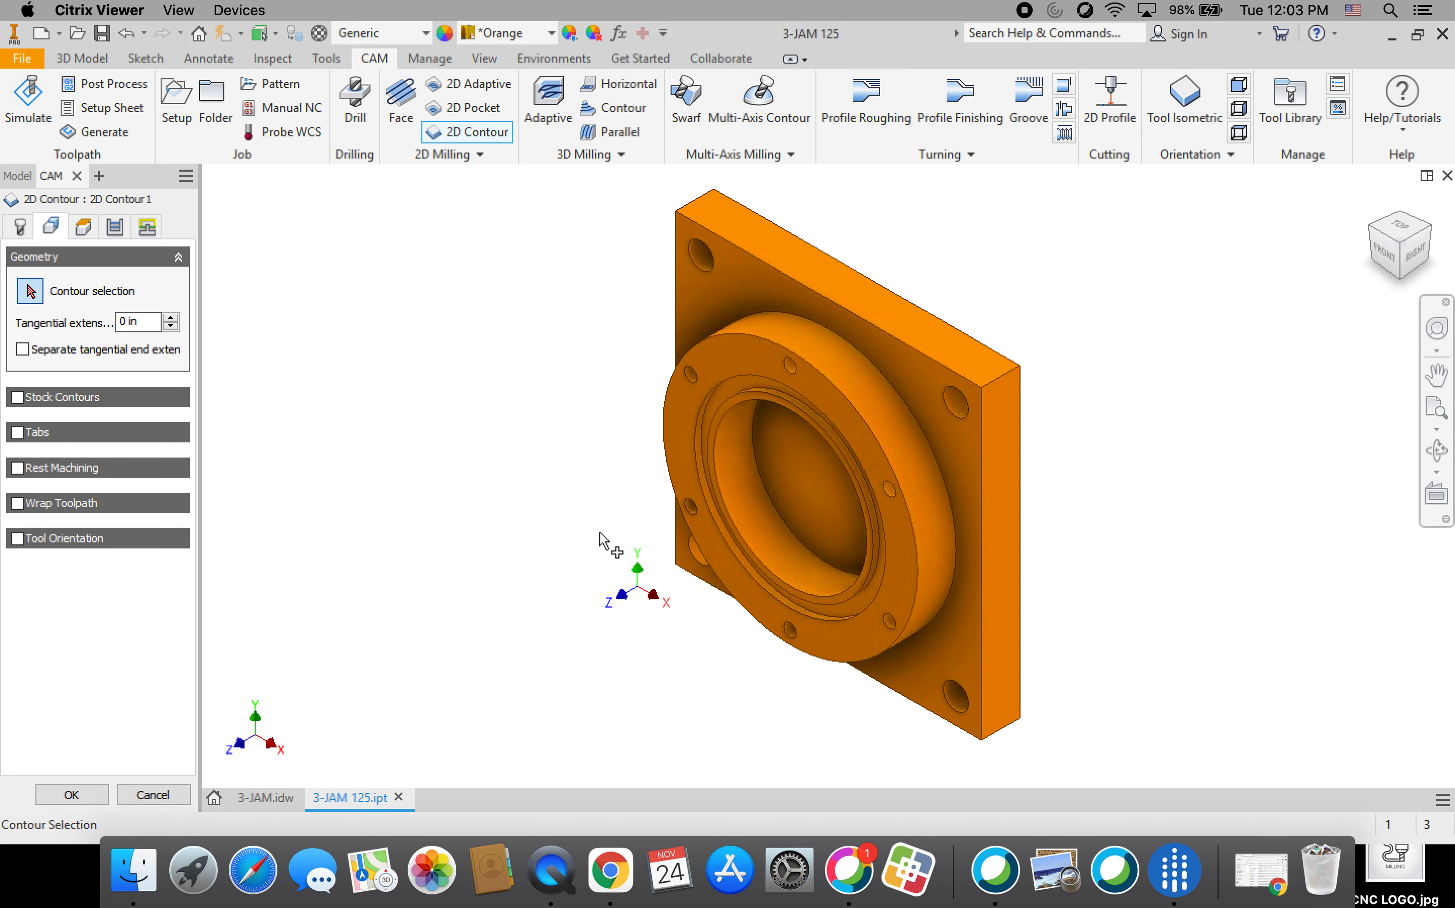
scroll(697, 477, up, 10)
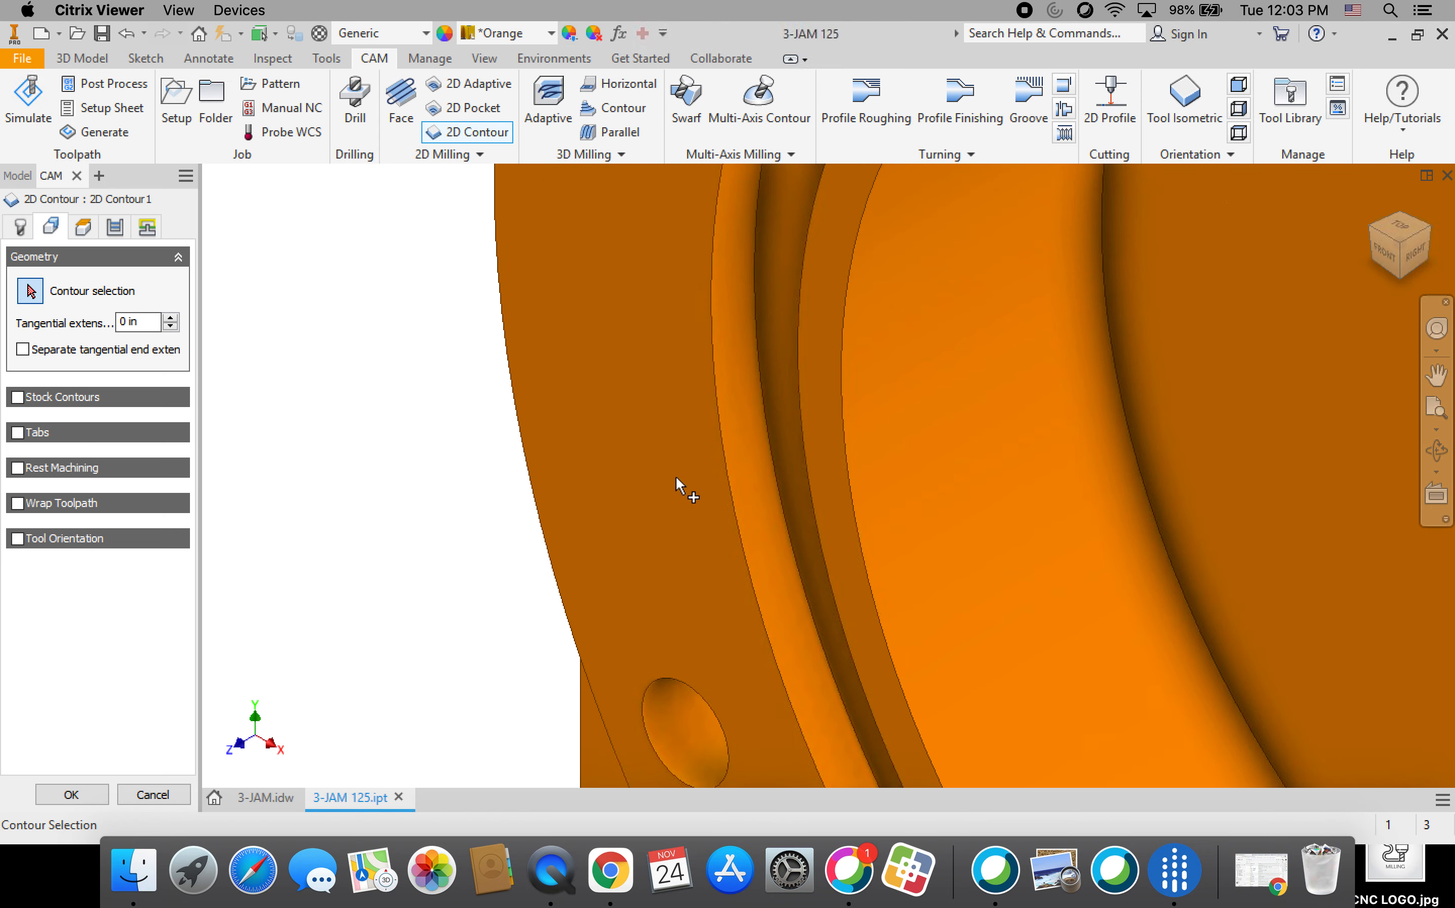
scroll(673, 475, down, 10)
click(663, 428)
scroll(686, 432, up, 5)
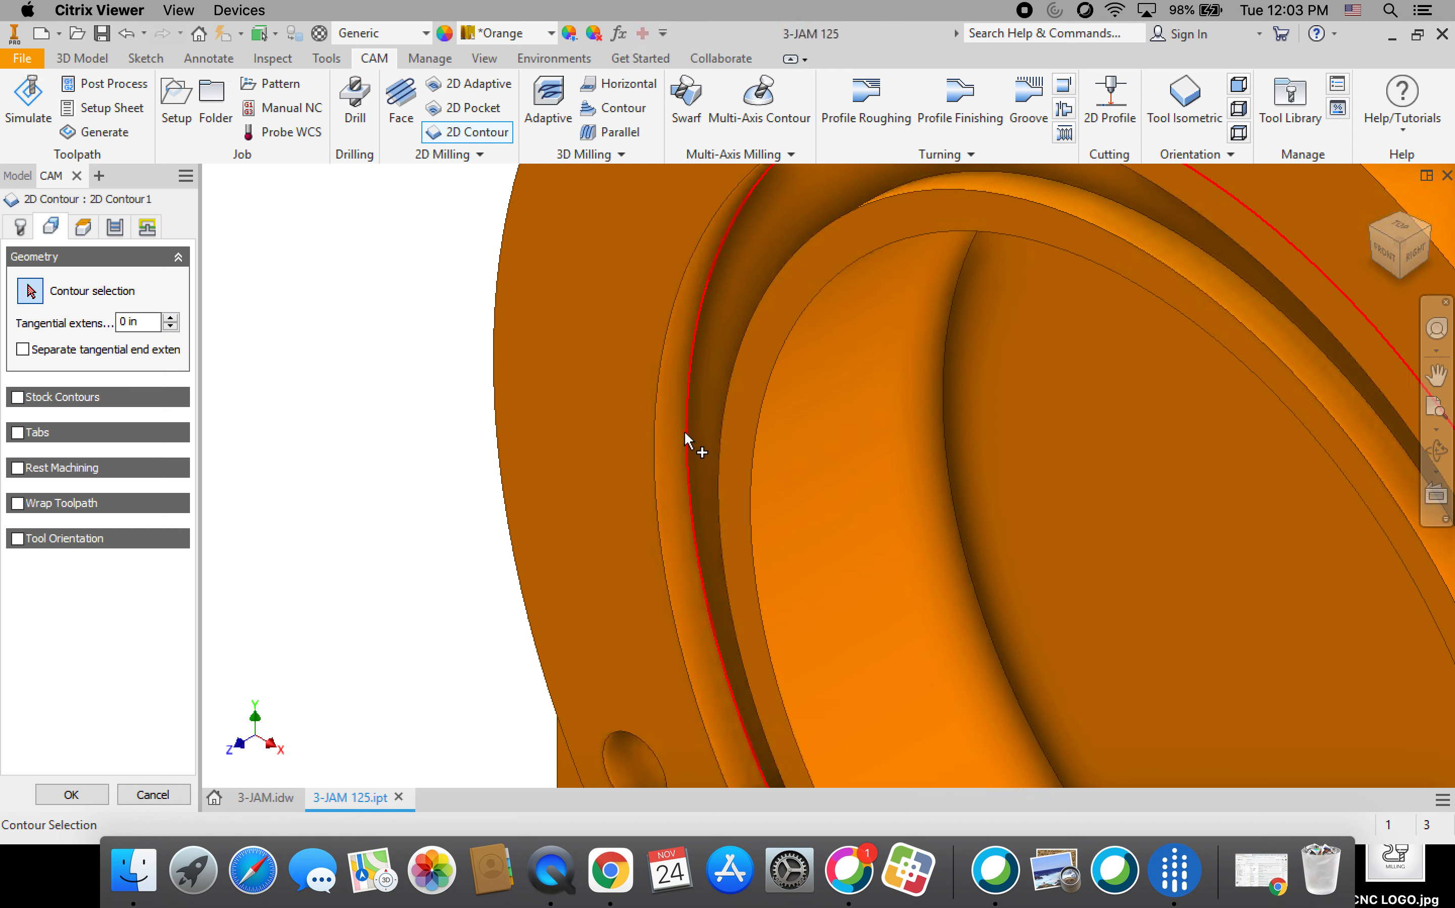
click(686, 429)
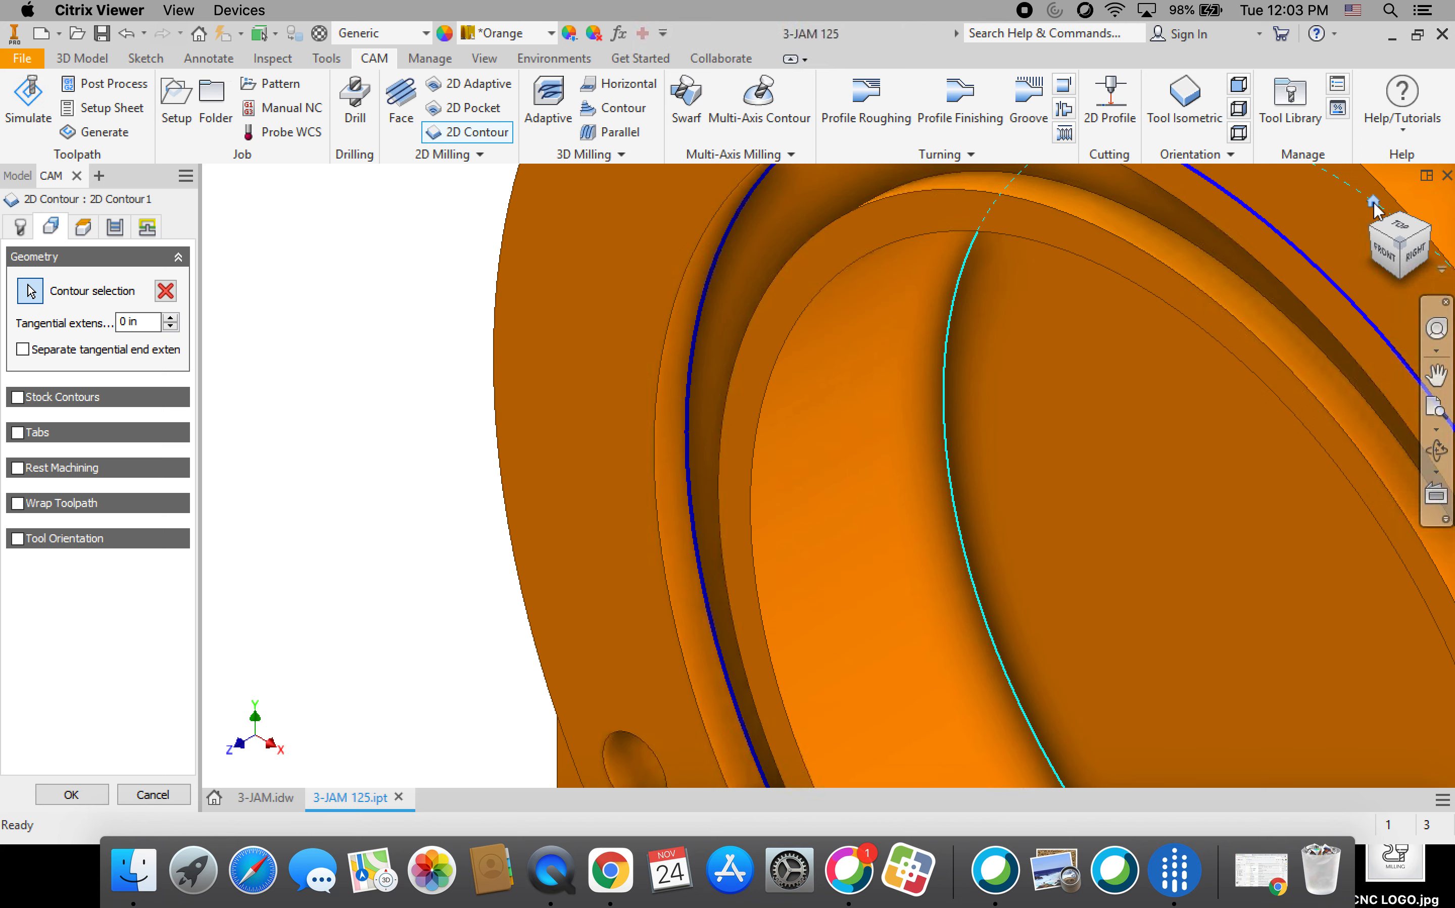
click(1374, 202)
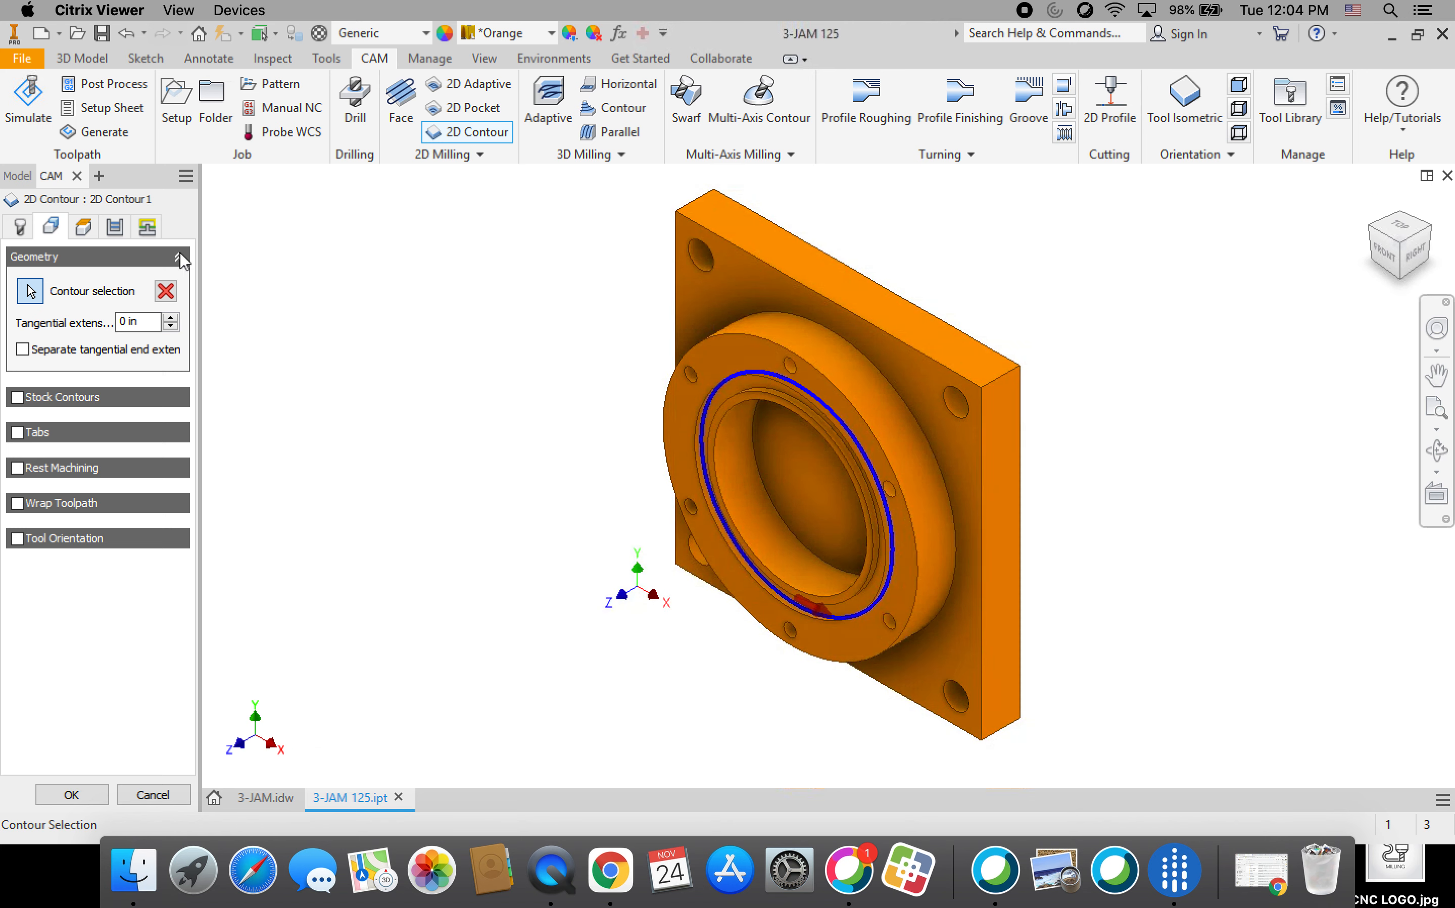
Reference the 2D contour's clearance height to Stock top with a 0.2 in offset and its feed height to Stock top
click(87, 232)
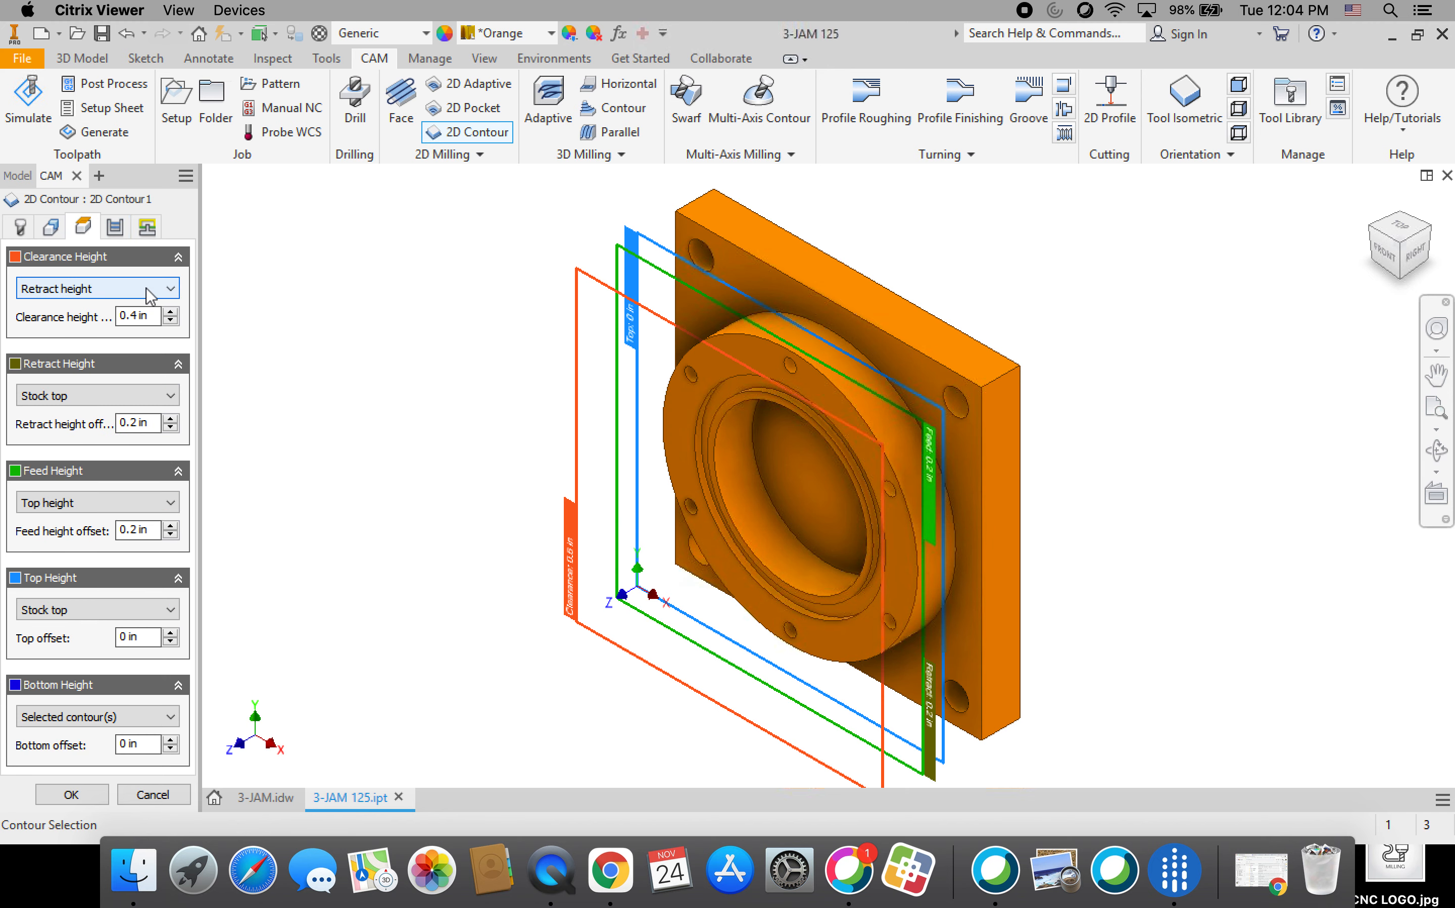
click(57, 289)
click(56, 389)
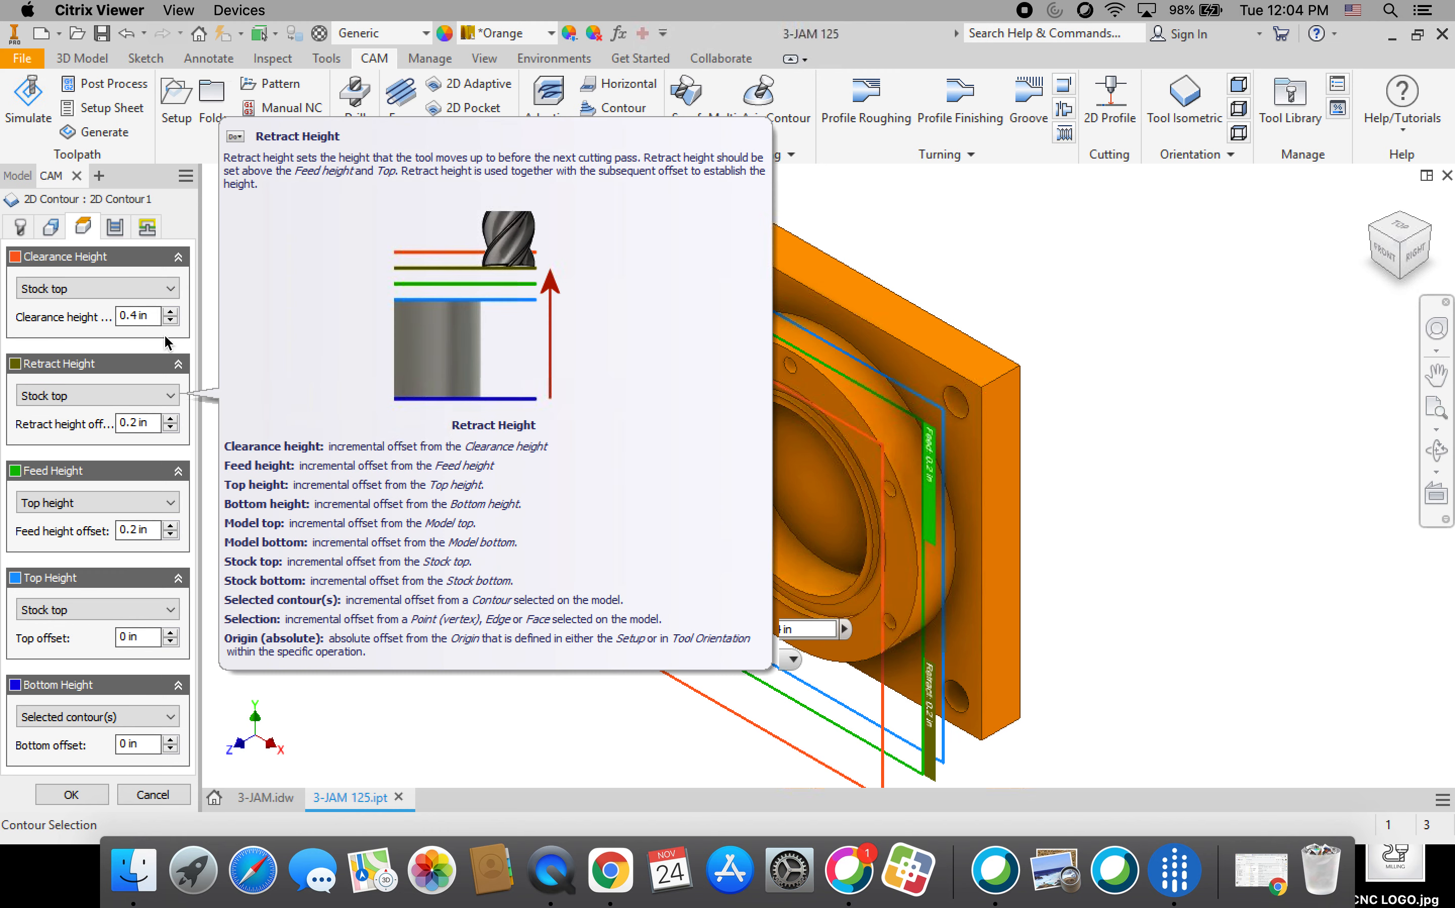
click(171, 321)
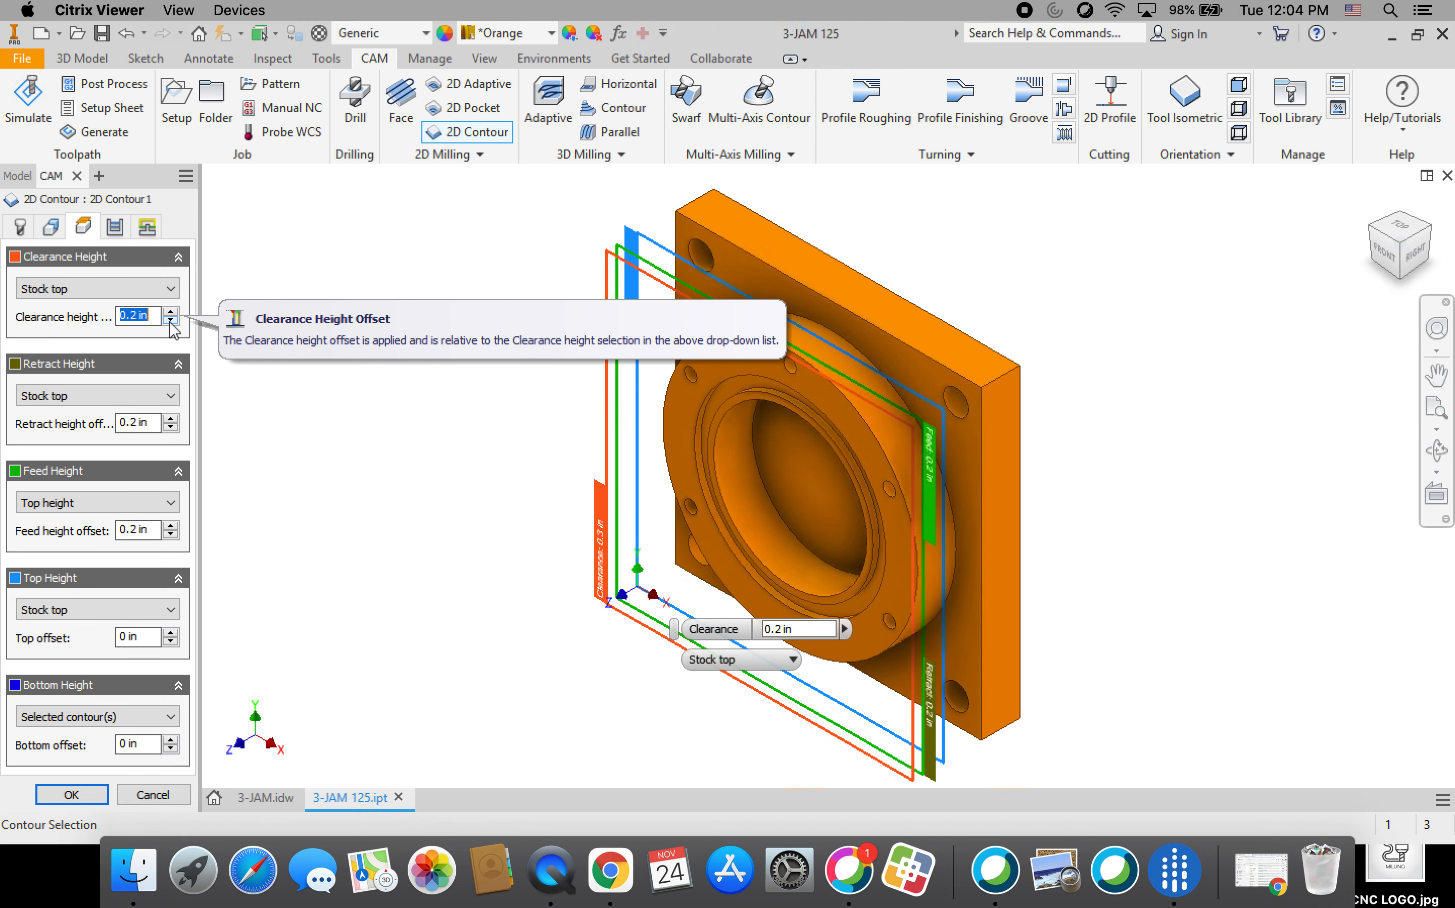
click(156, 504)
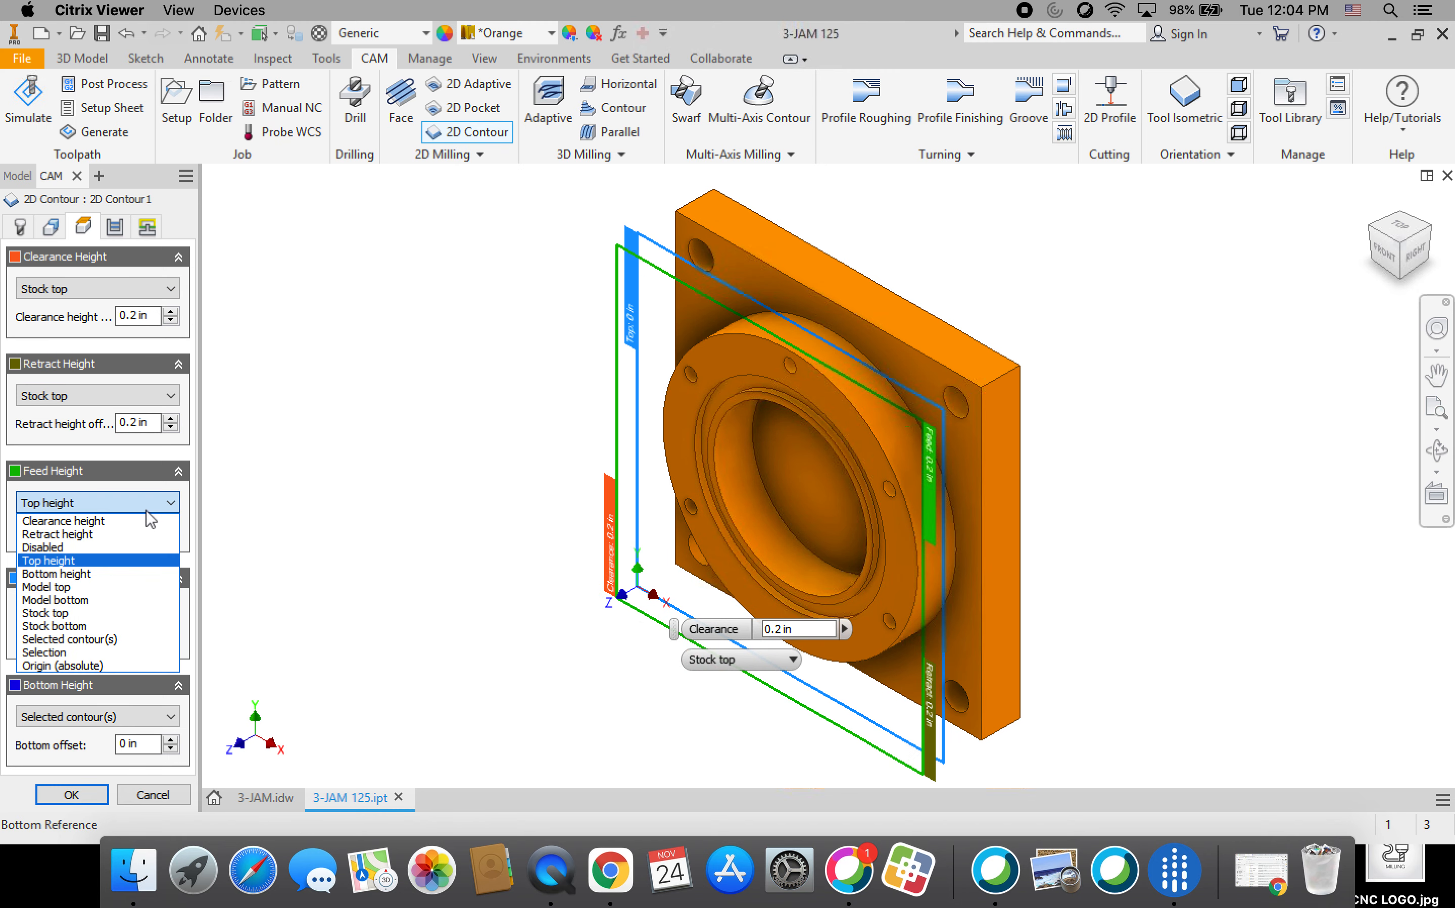
click(98, 608)
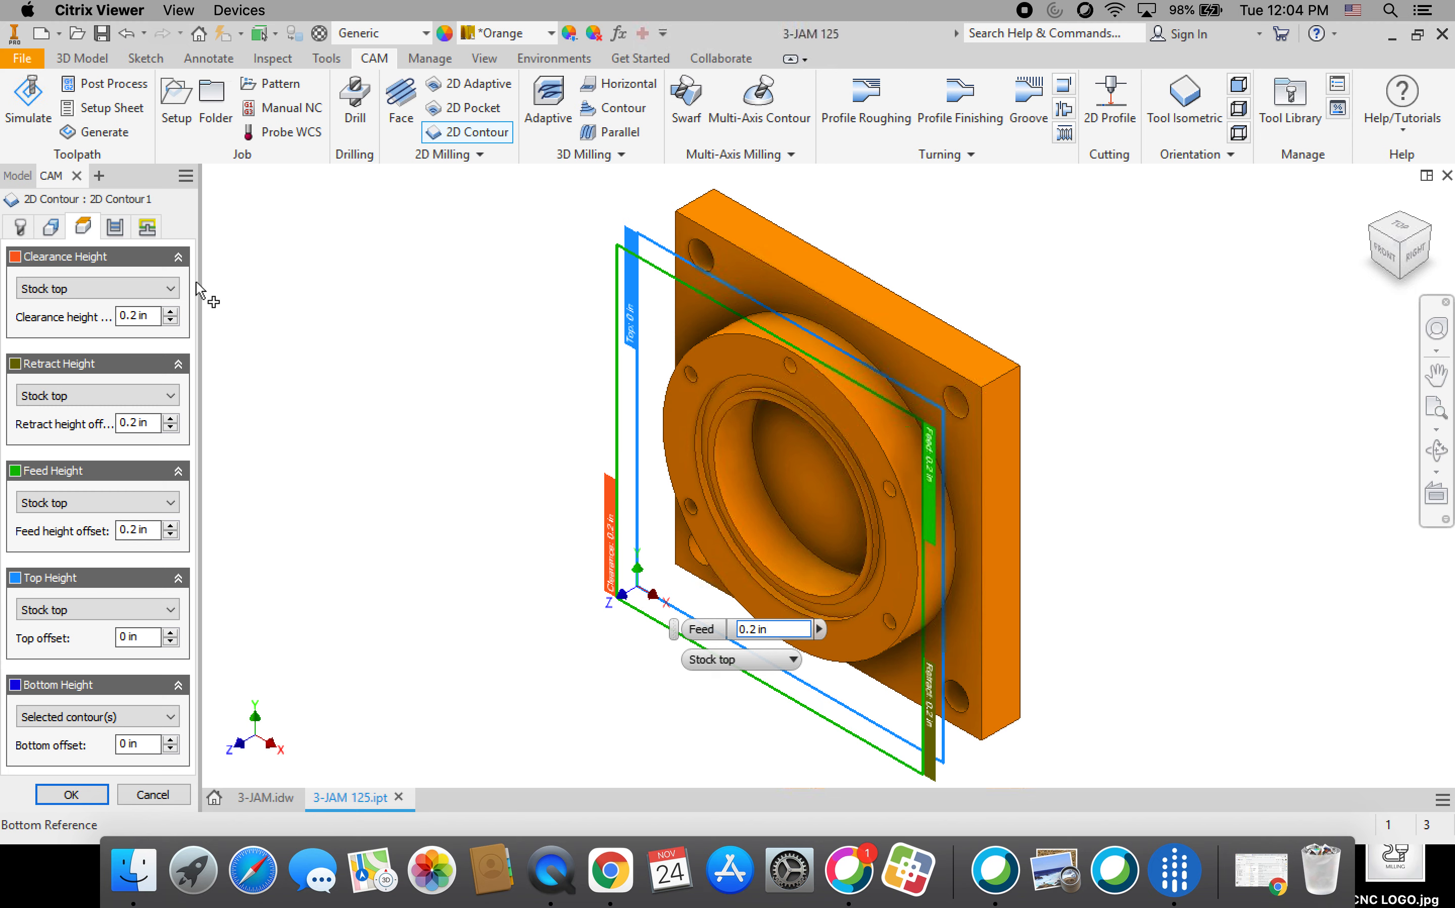
Disable lead-in and lead-out for the 2D contour, leave Ramp off, and accept the operation
click(115, 228)
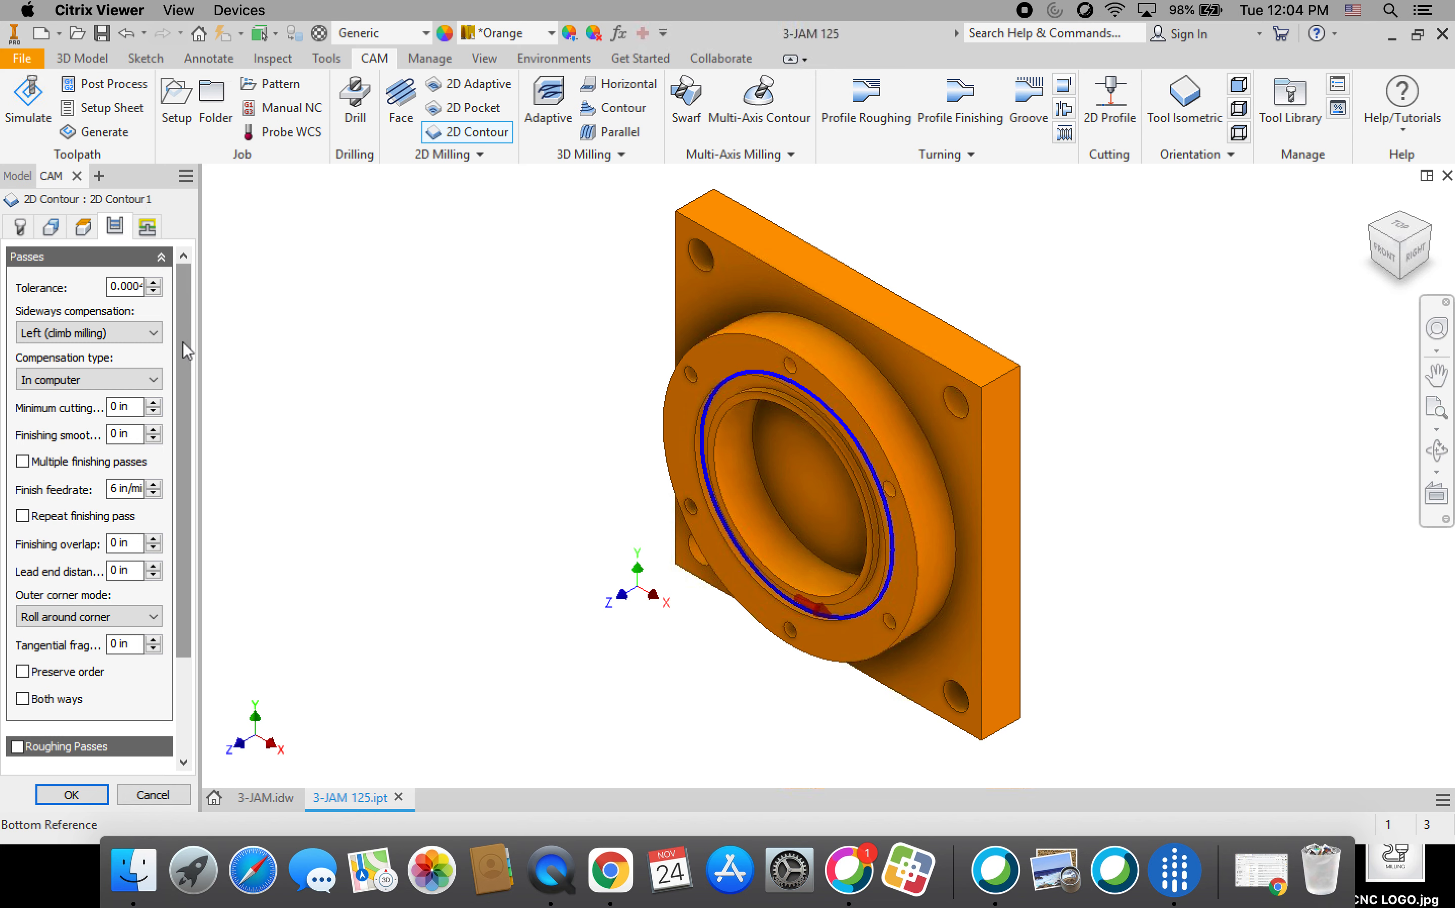
mouse_move(184, 341)
mouse_down()
mouse_move(212, 480)
mouse_move(184, 315)
mouse_up()
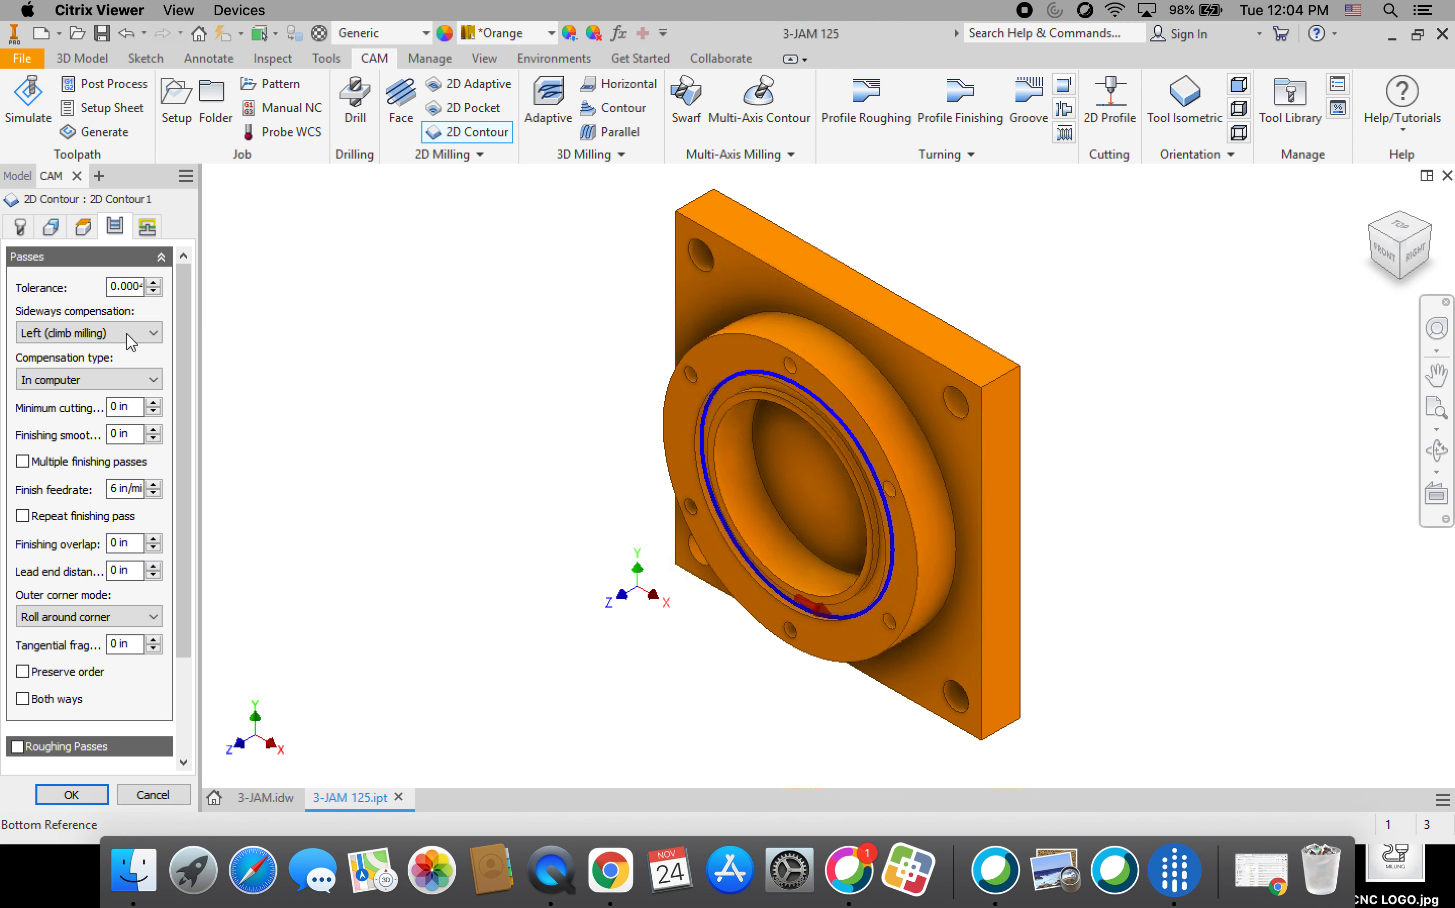
click(147, 228)
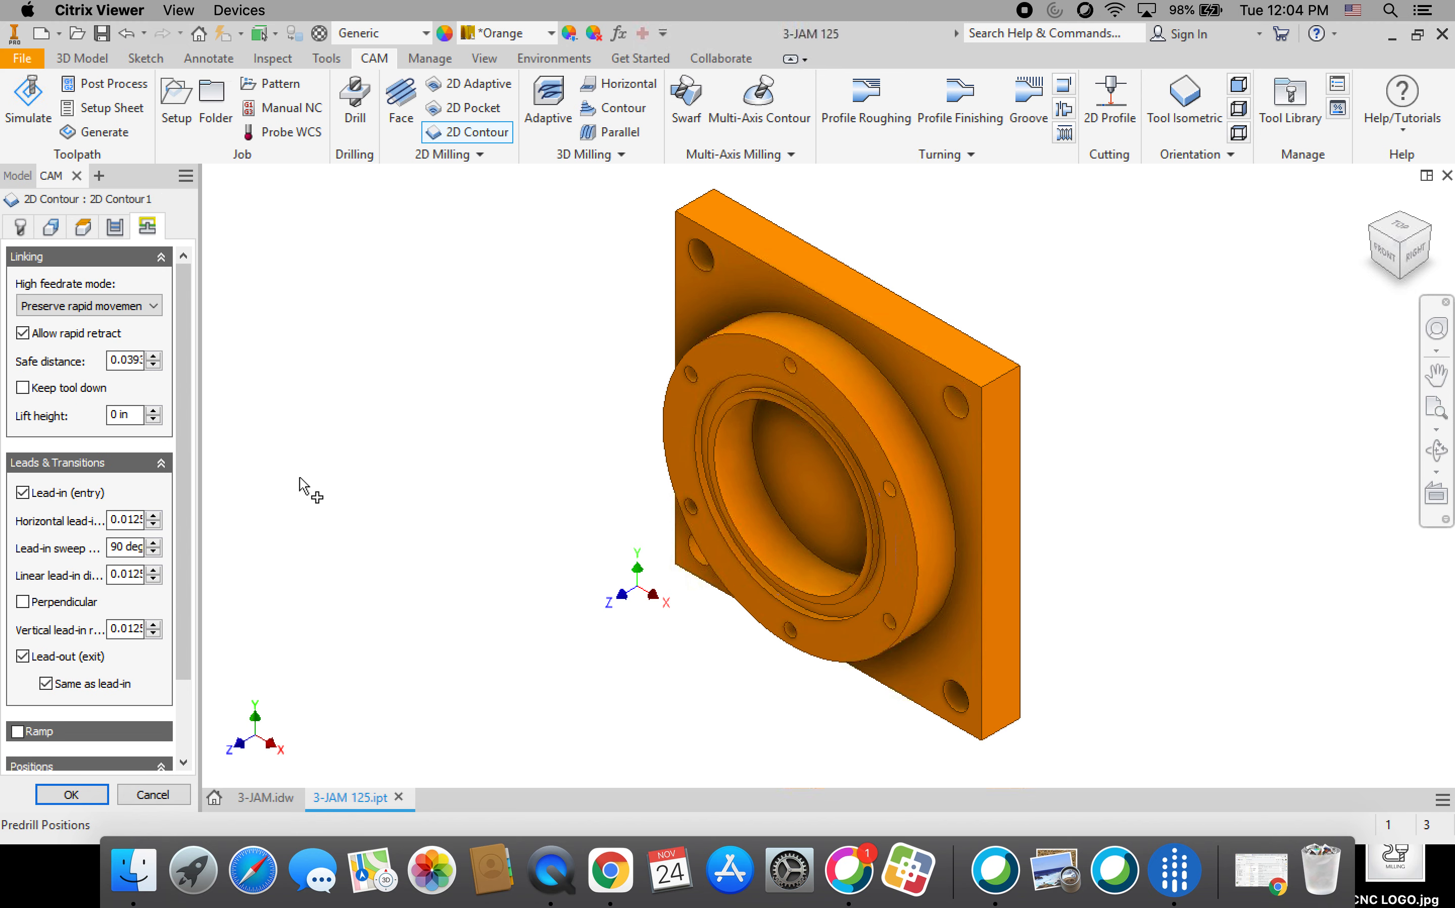
click(23, 493)
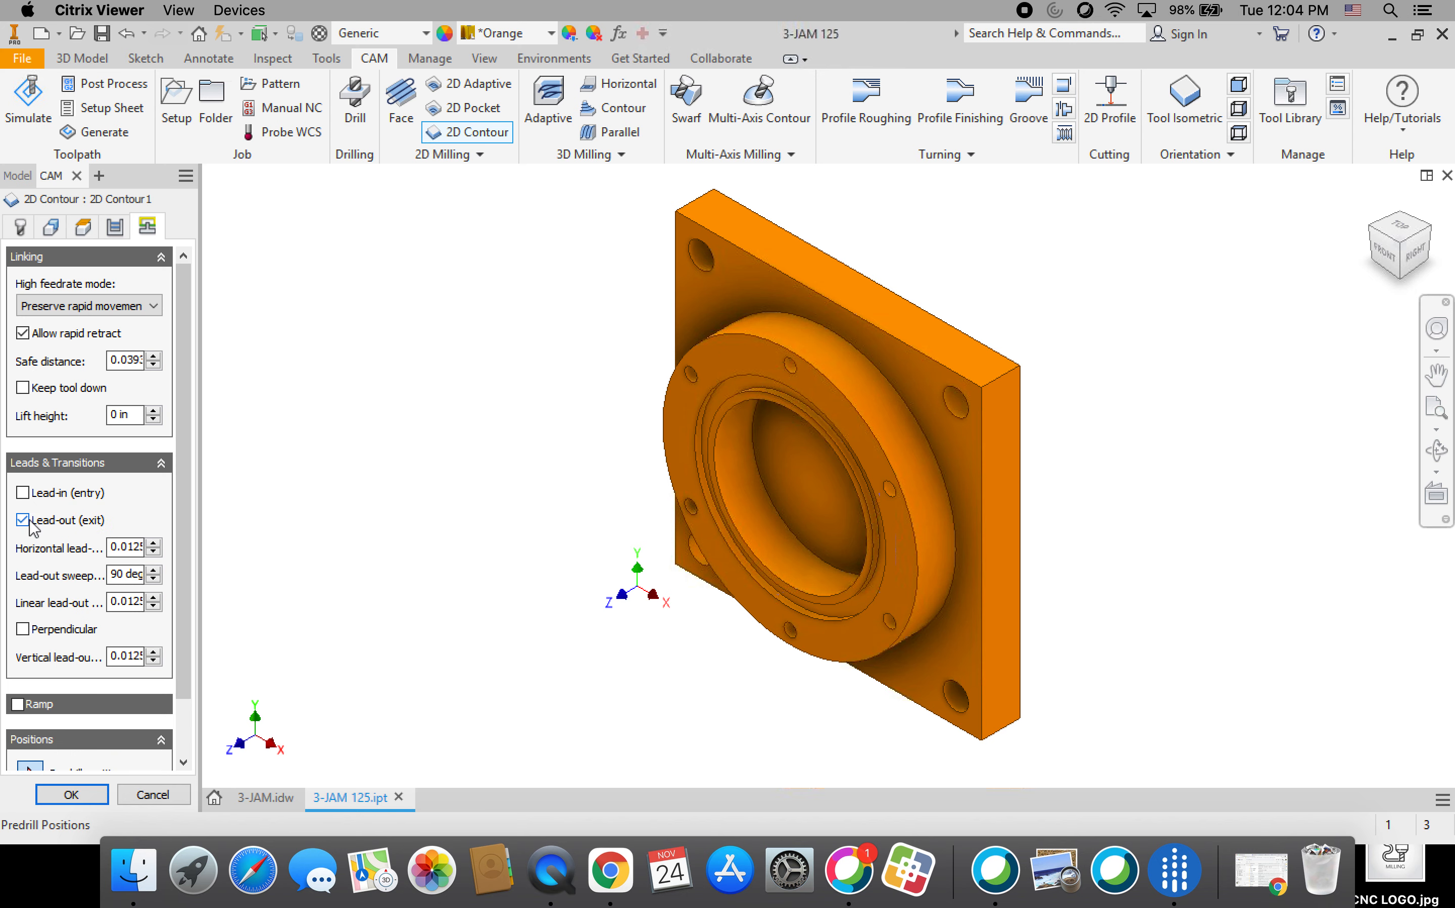
click(23, 520)
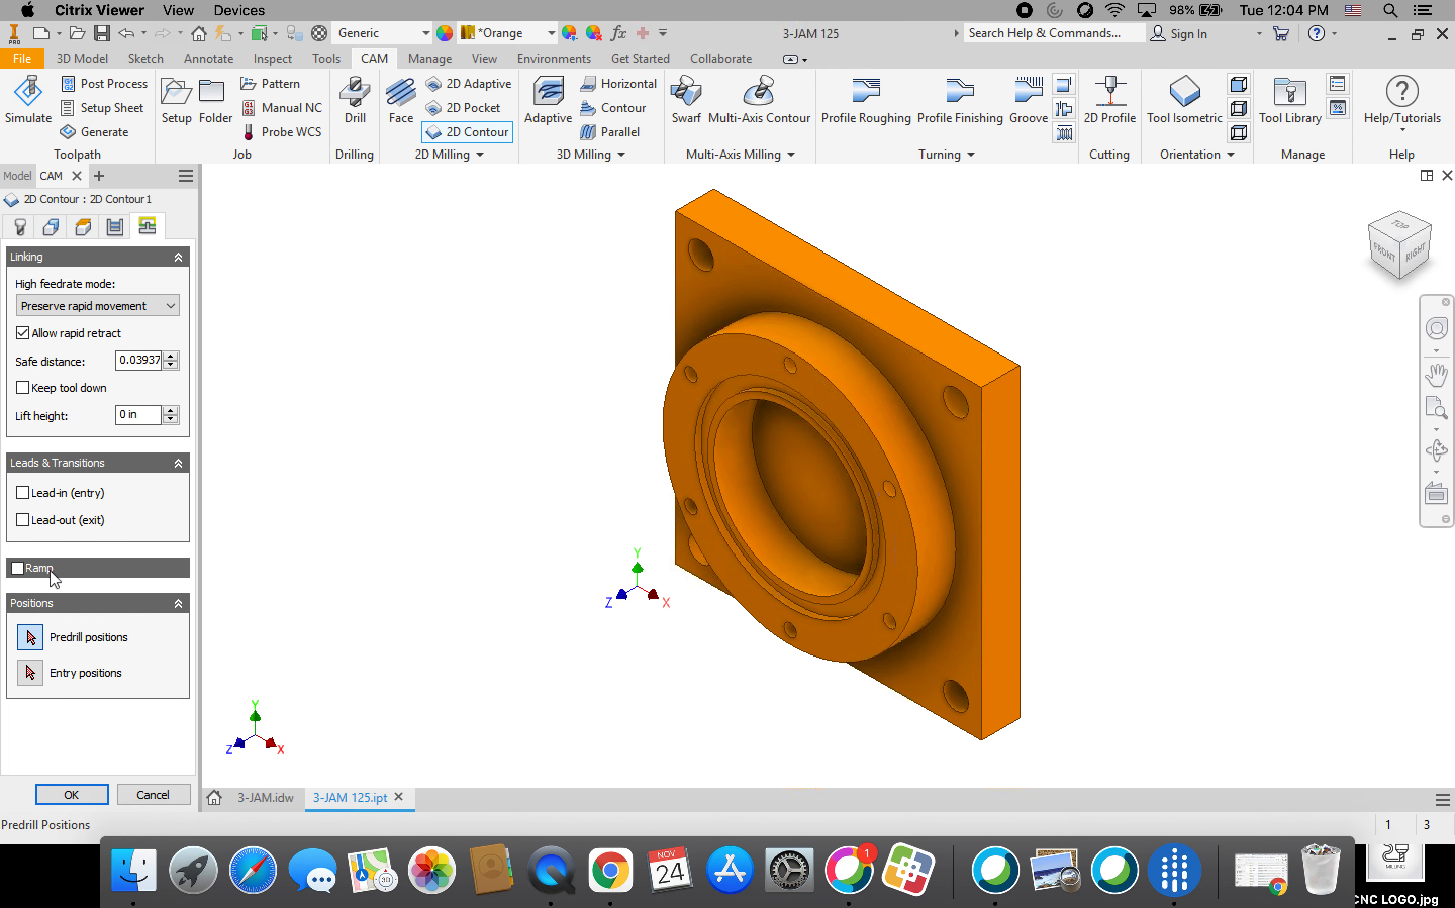
click(17, 568)
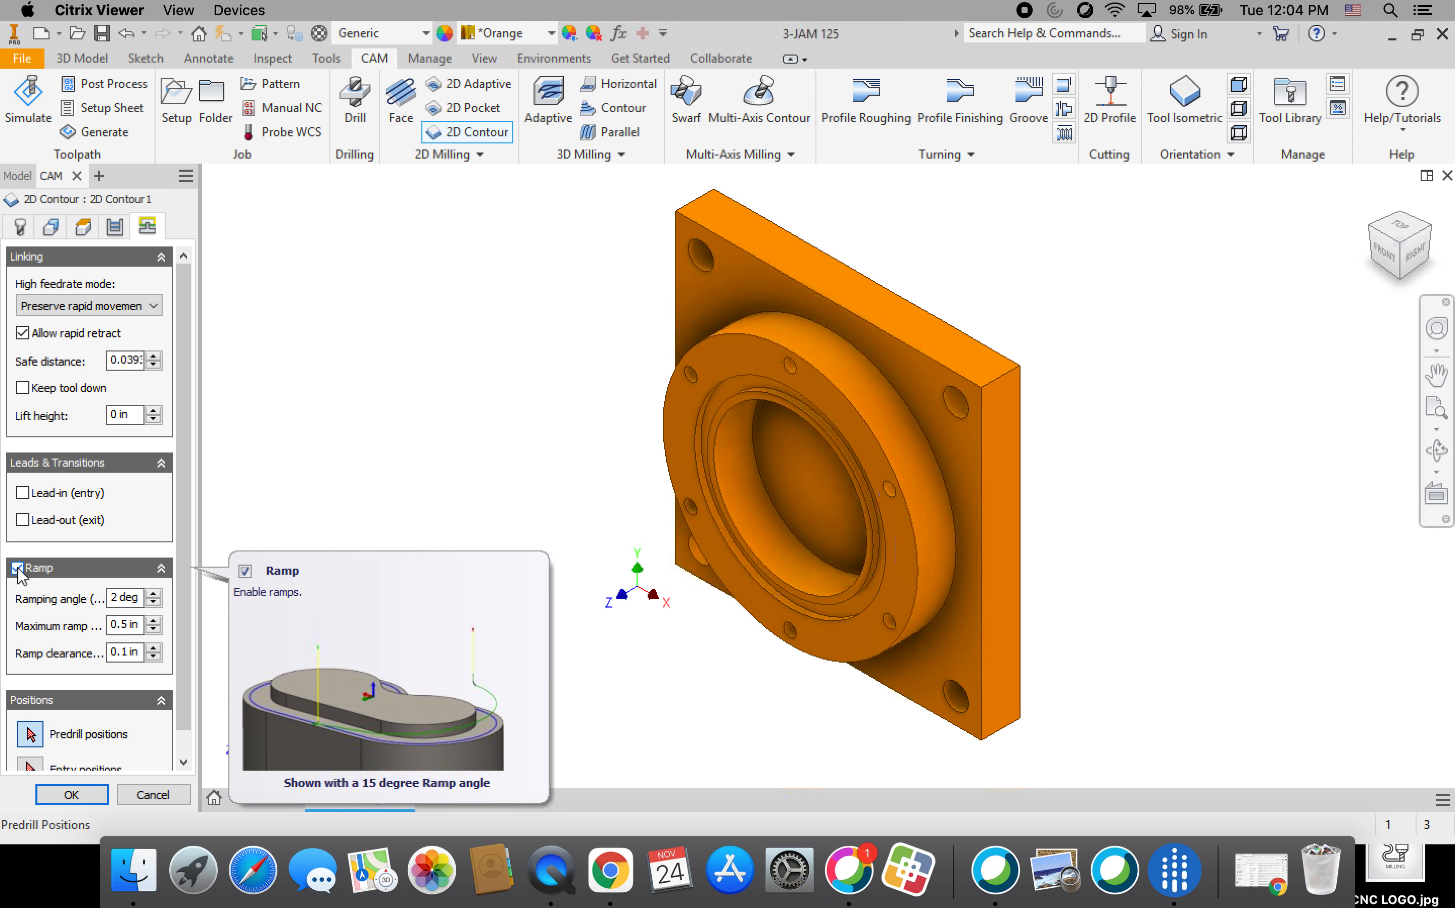
click(17, 568)
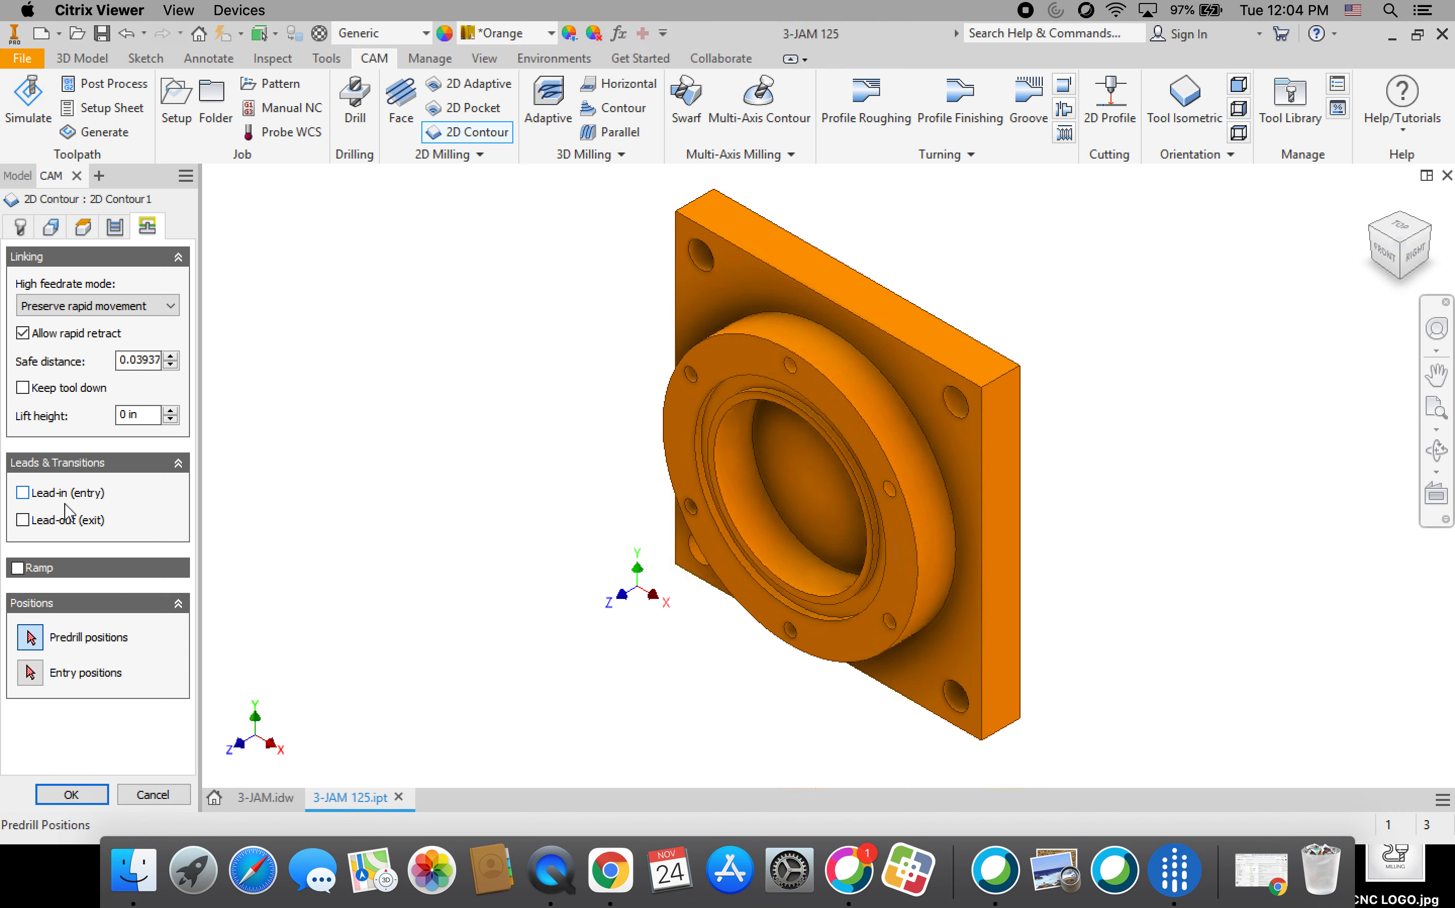
click(72, 794)
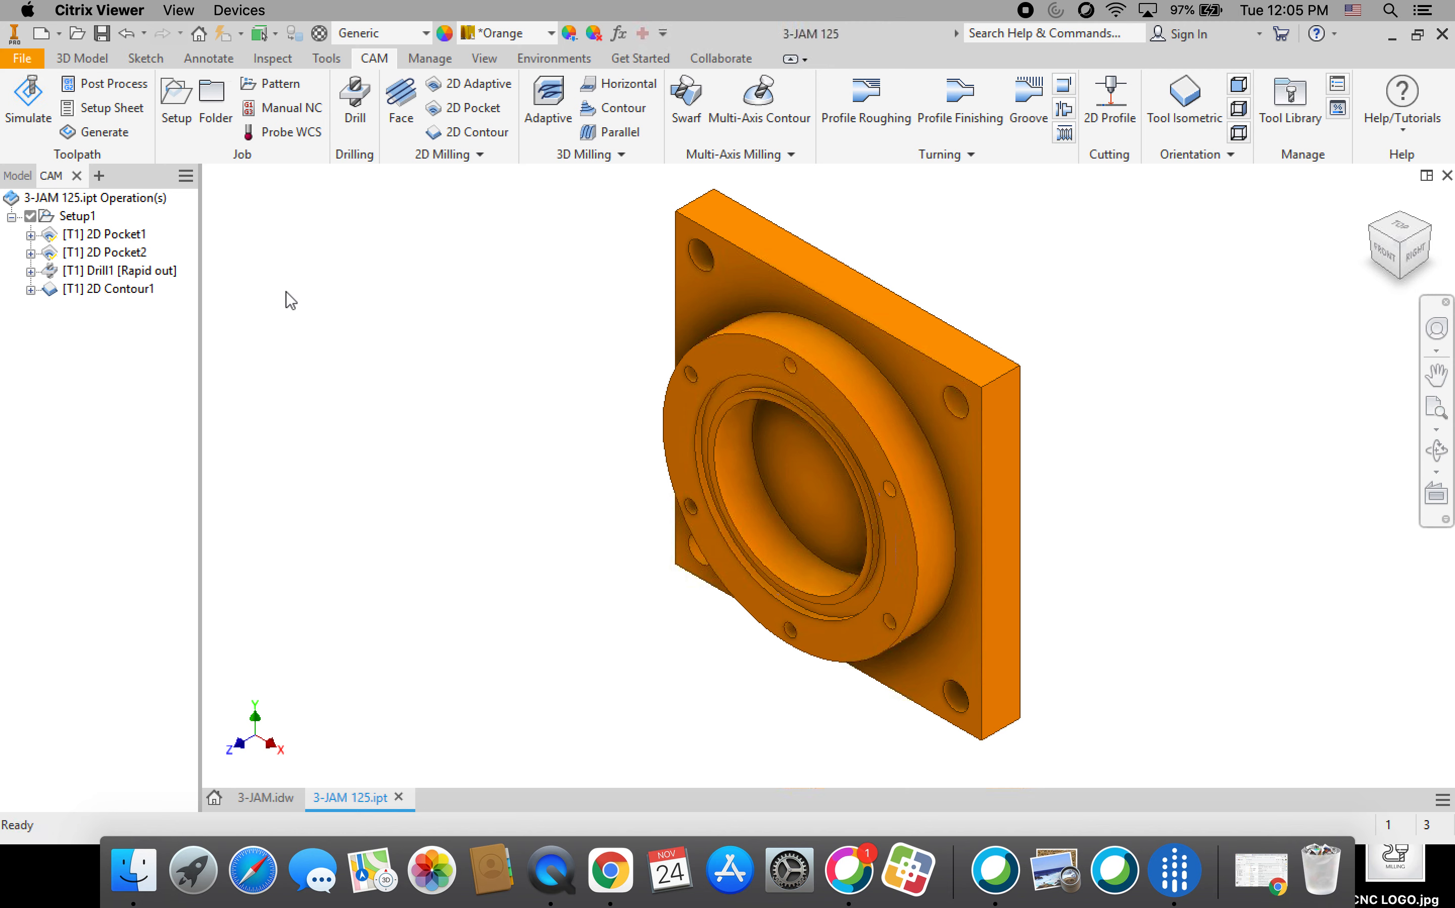
Start Post Process, allow read and write file access, and set the output folder to H:/AutoCAD Inventor/Part Drawings/AutoCAD Part Drawings/3-JAM
click(88, 86)
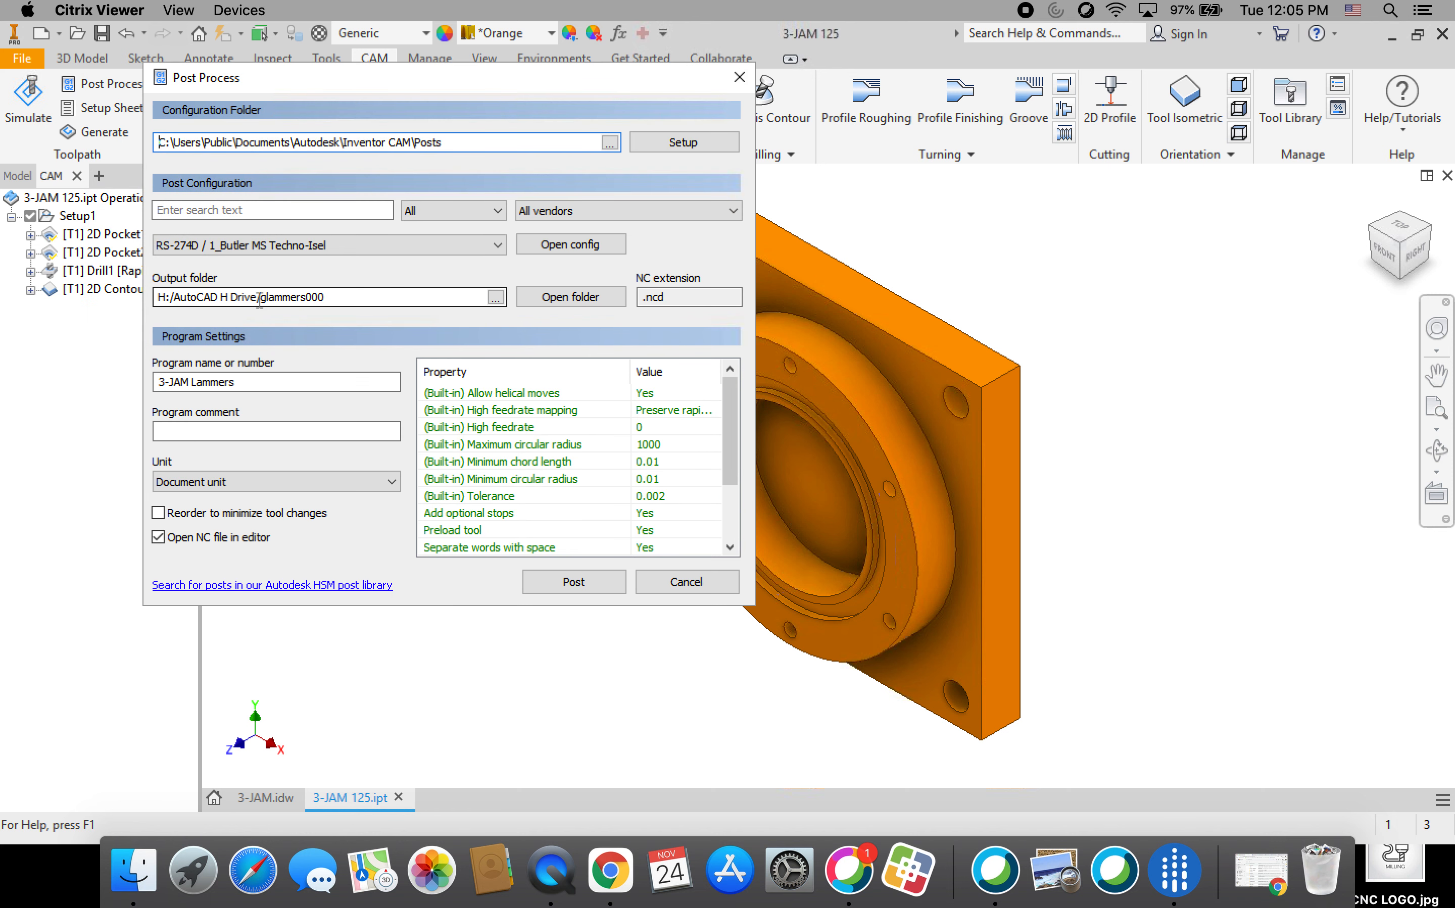
click(496, 297)
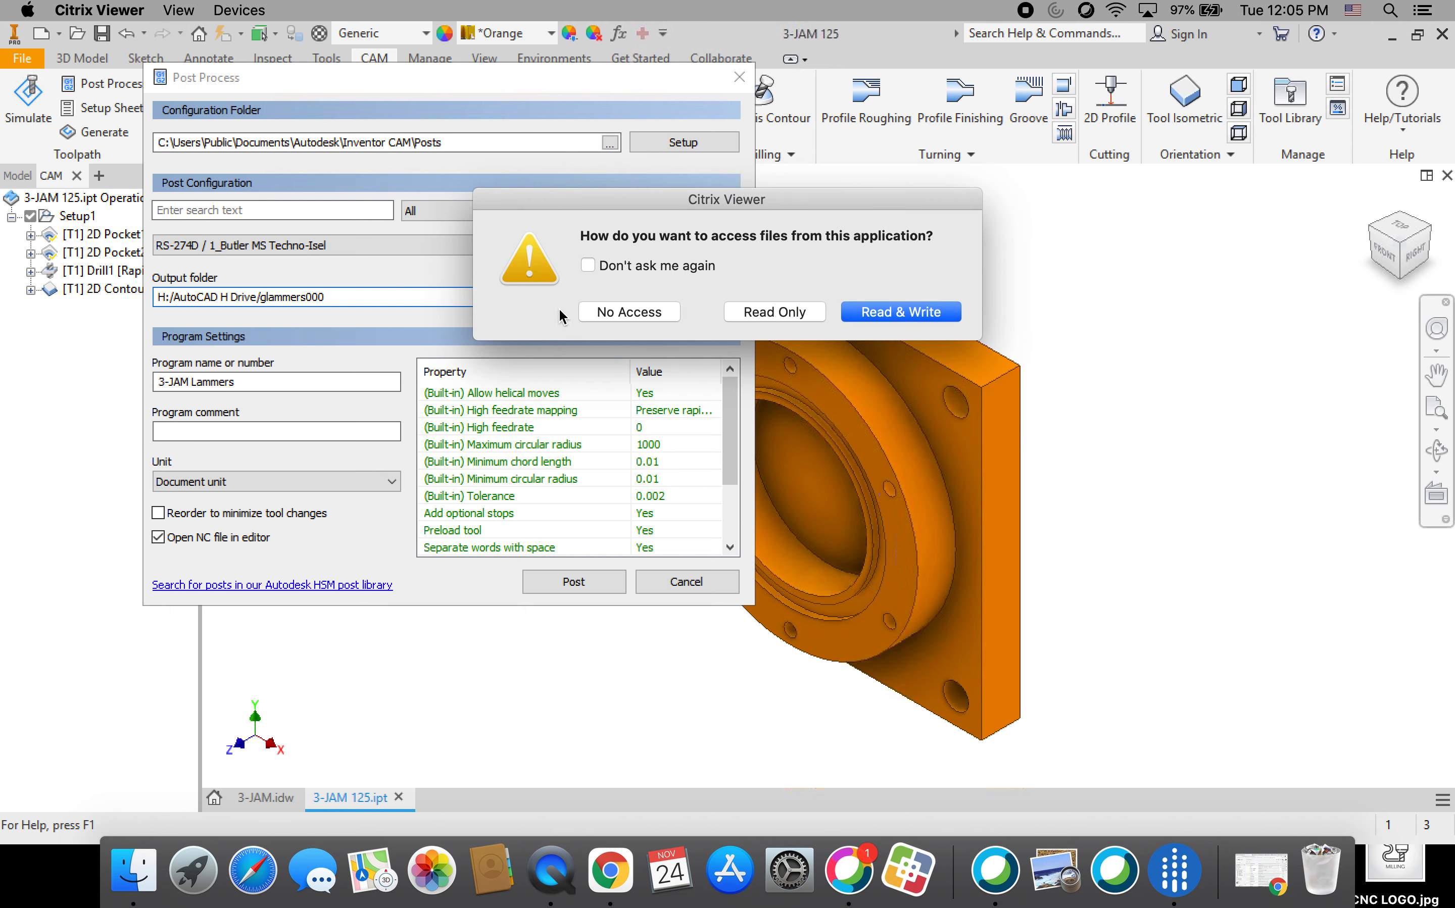
click(886, 311)
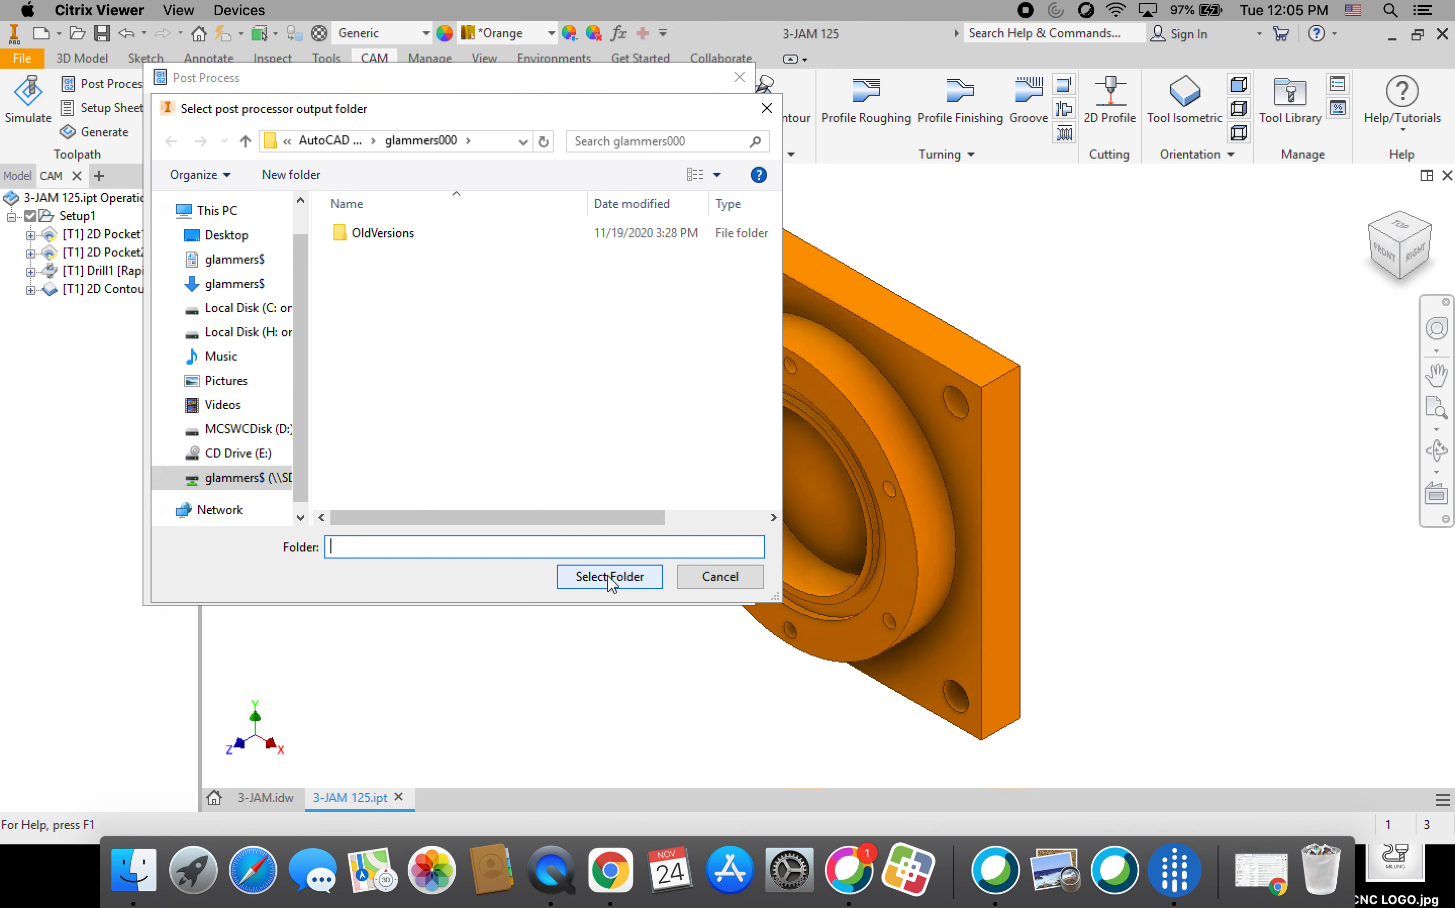
click(263, 479)
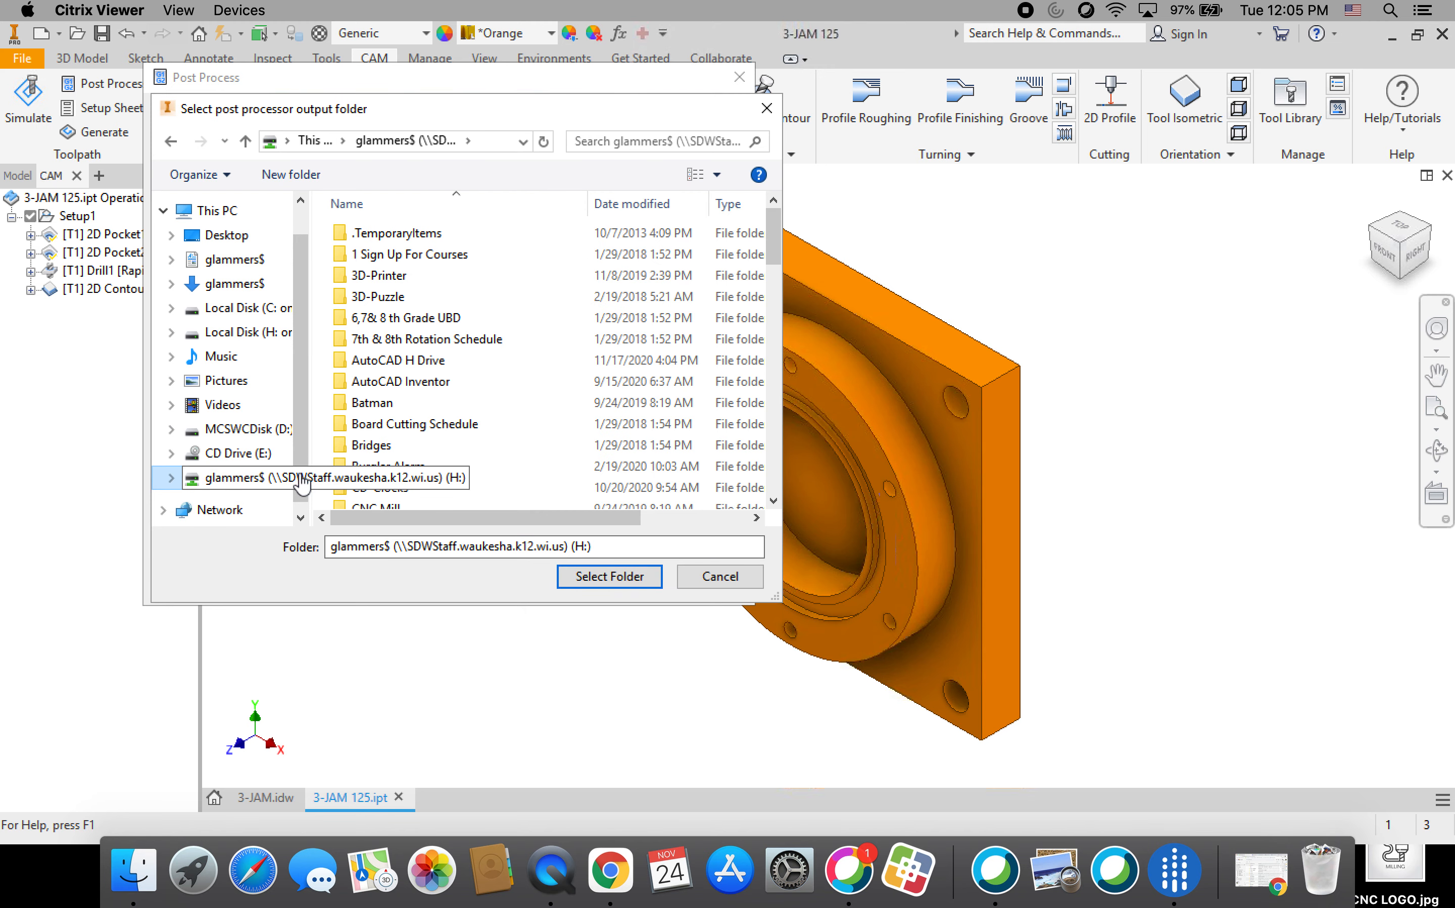
double_click(392, 384)
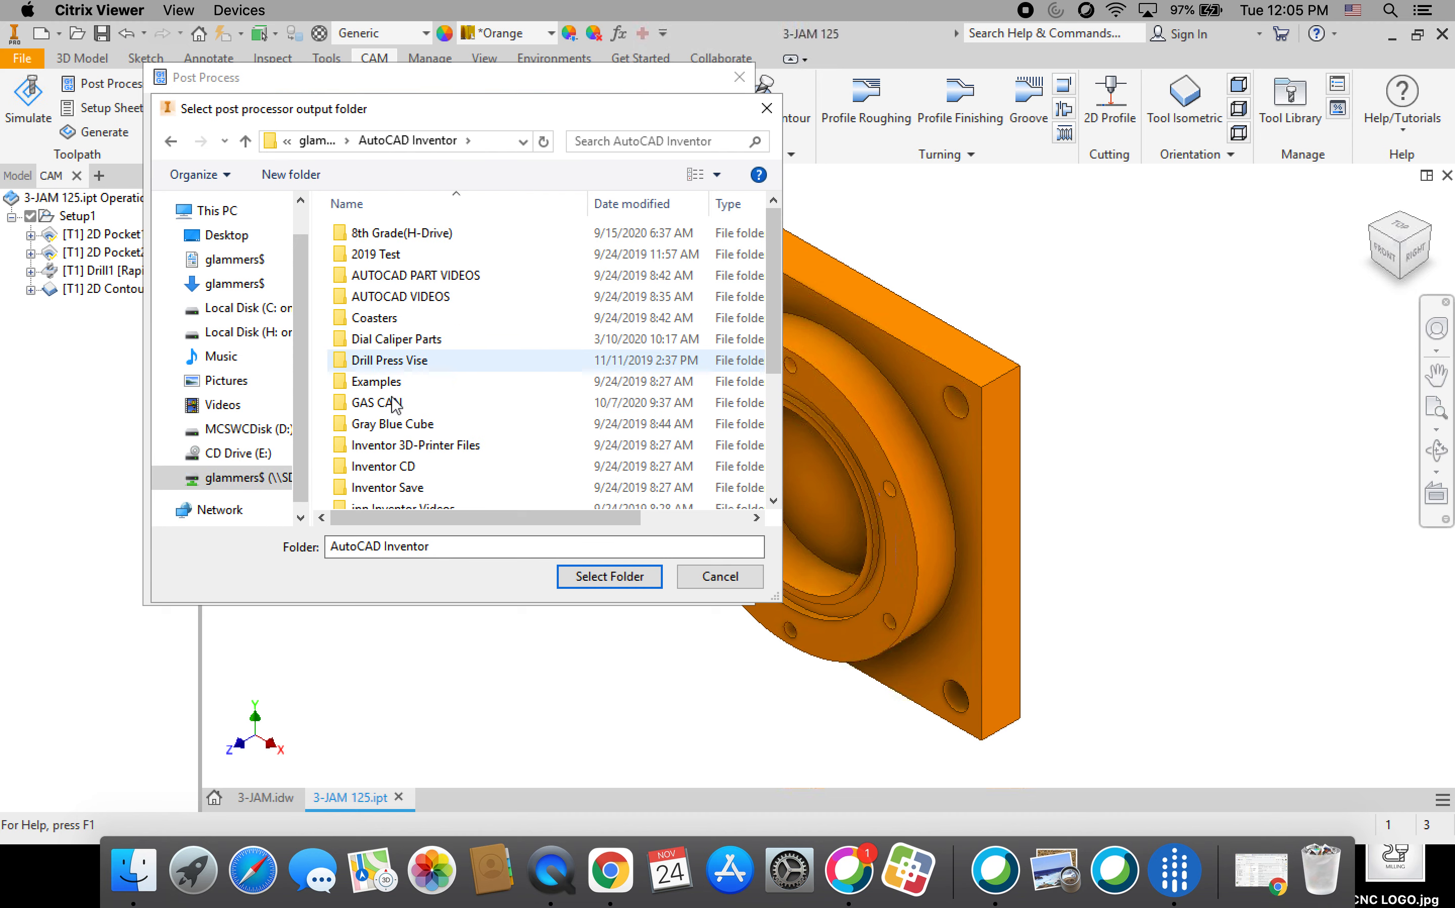
scroll(438, 457, down, 1)
scroll(438, 457, down, 1)
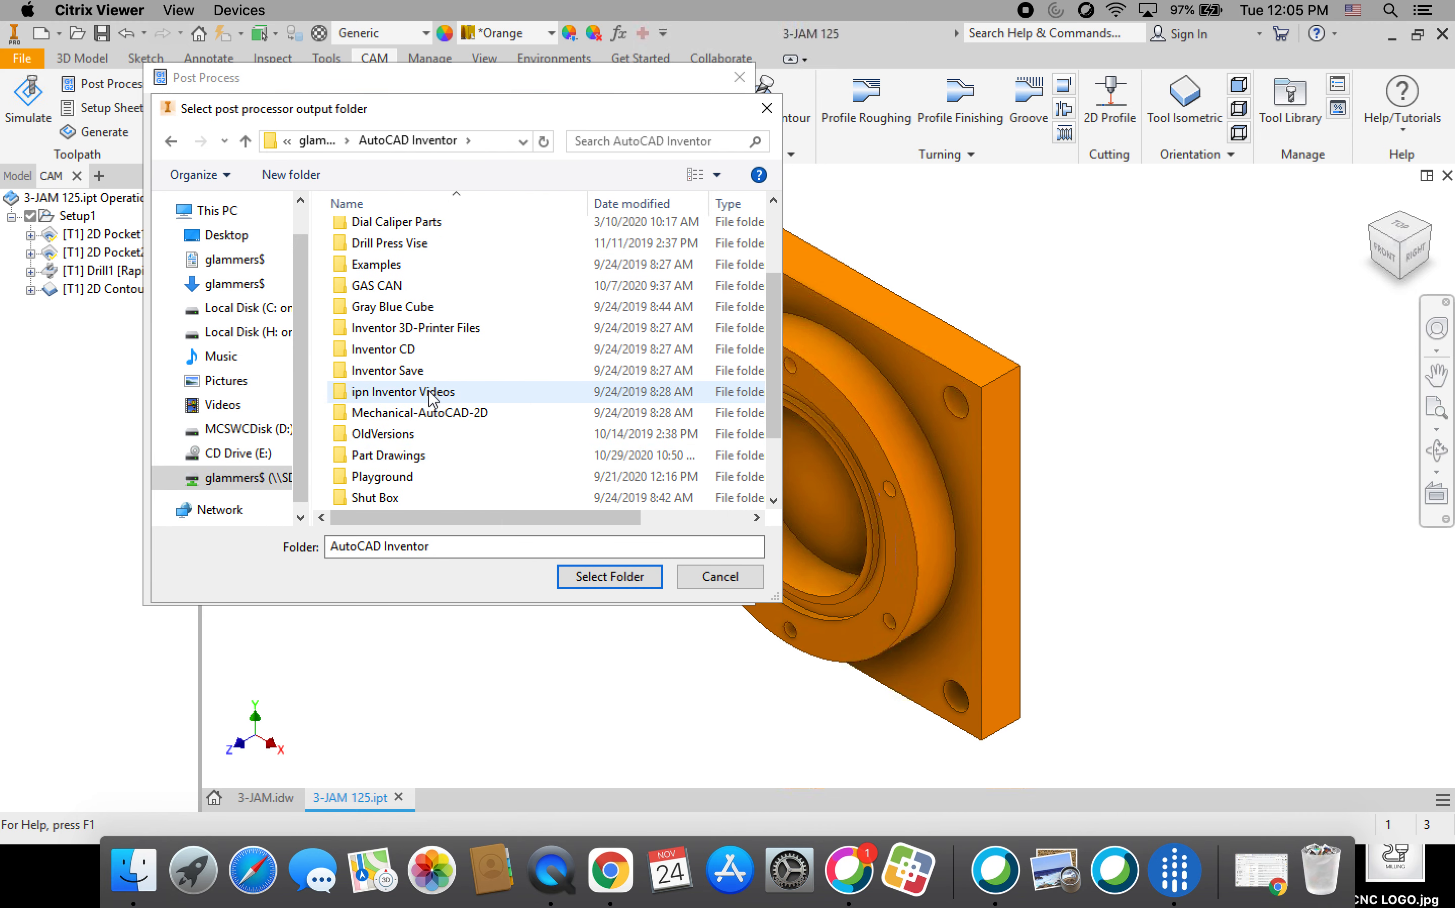
scroll(430, 400, down, 2)
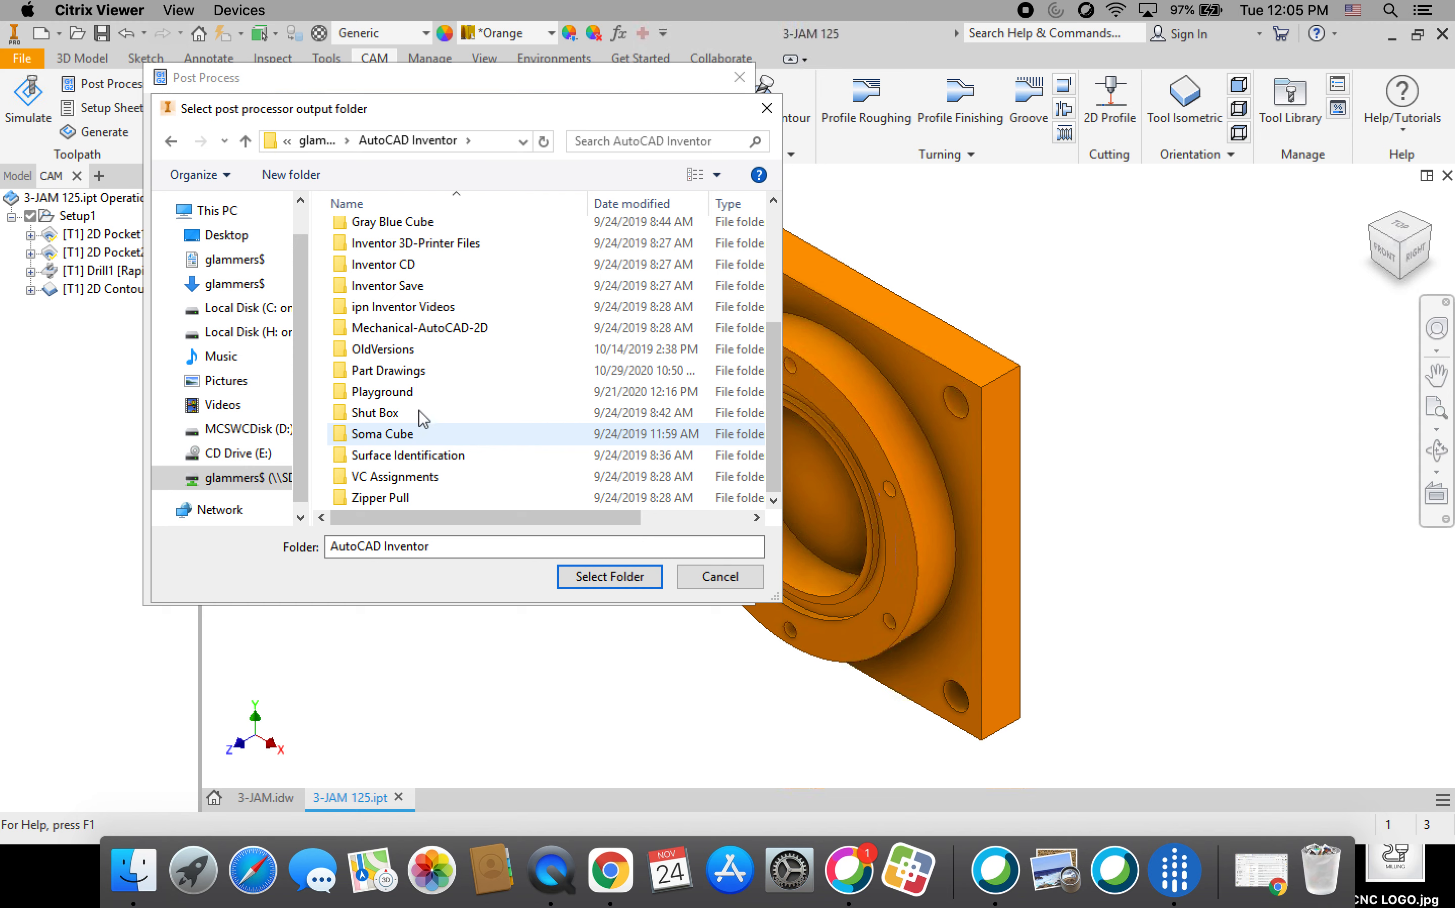
double_click(384, 371)
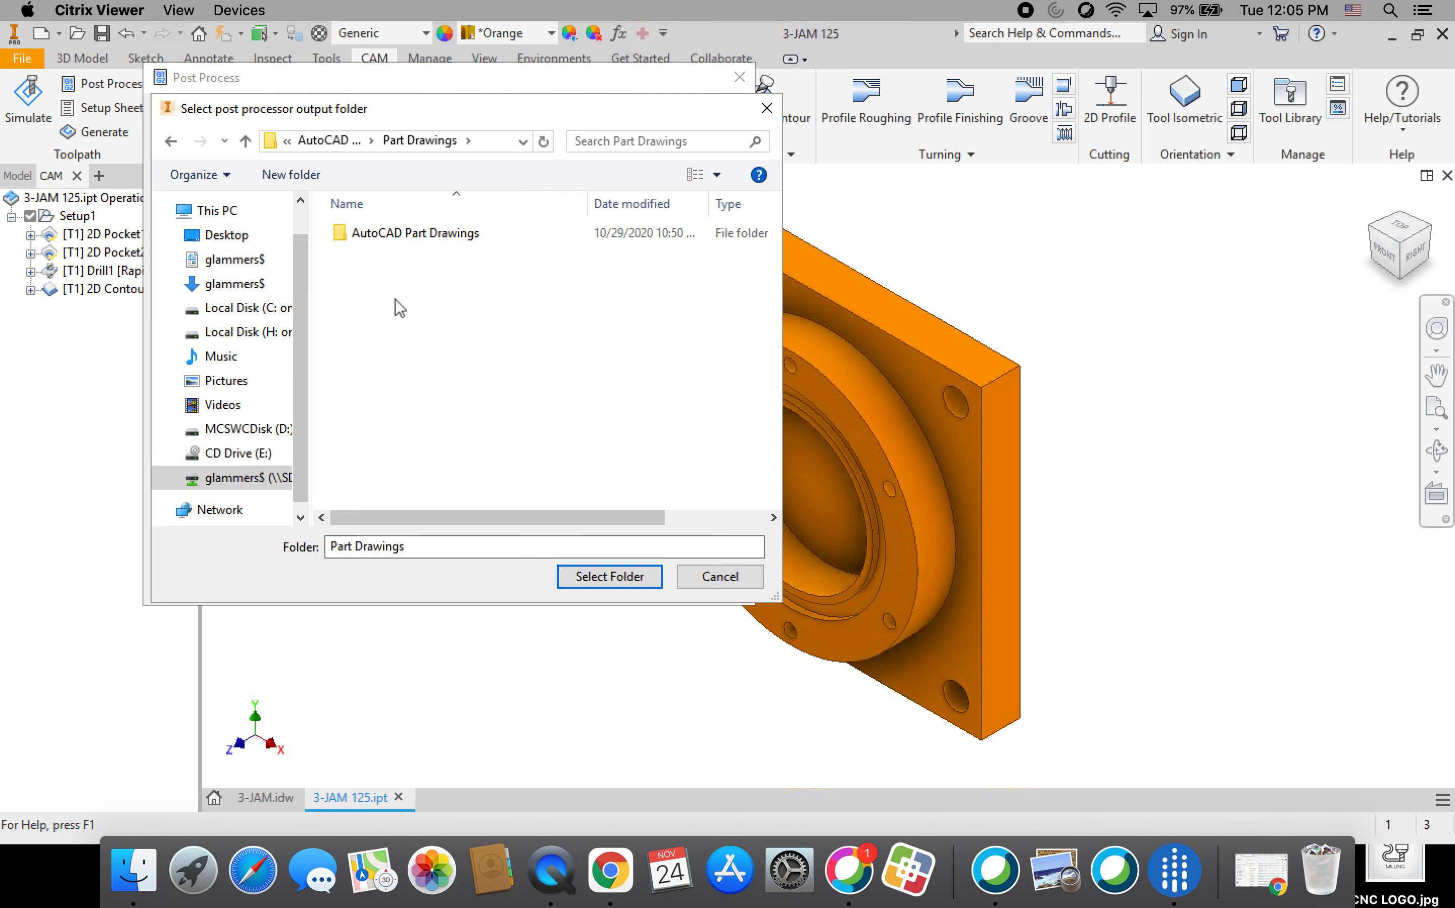
double_click(390, 240)
double_click(374, 278)
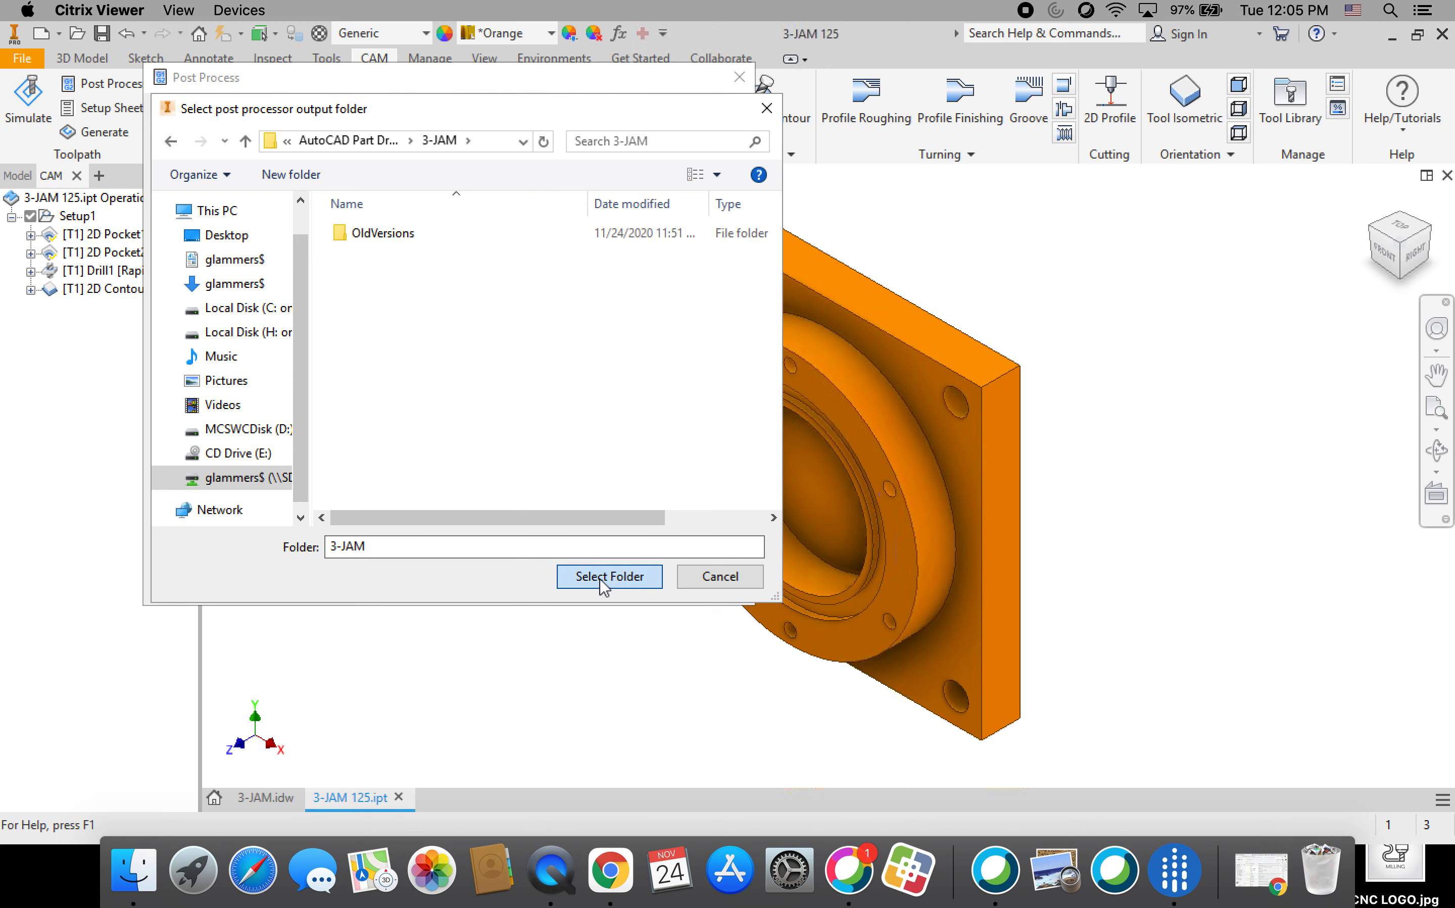
click(601, 579)
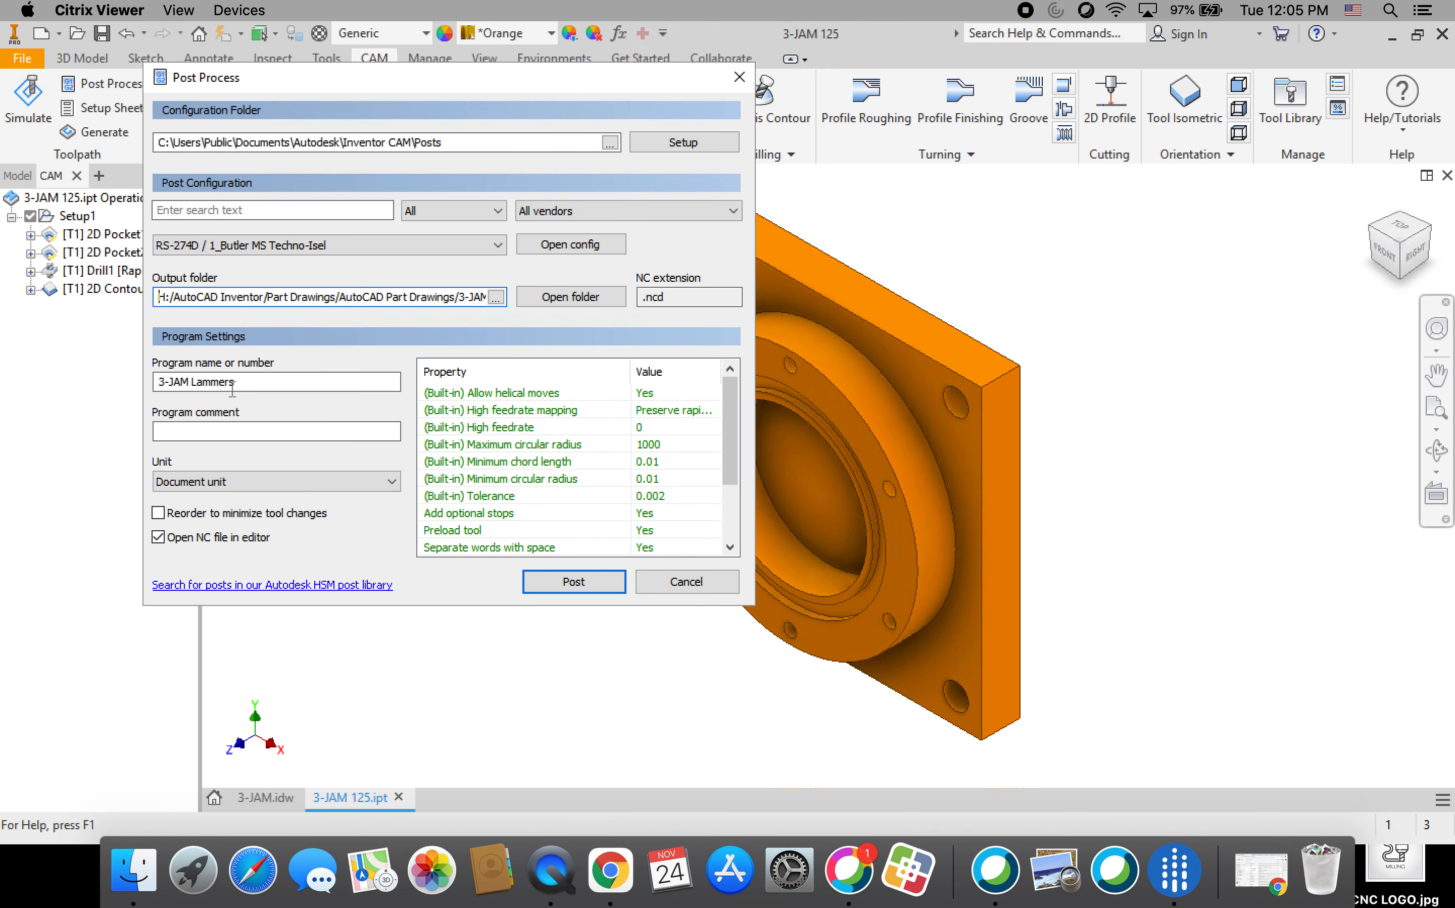
Insert 125 after 3-JAM in the program name, post and save the NC file, and close the code editor
click(192, 381)
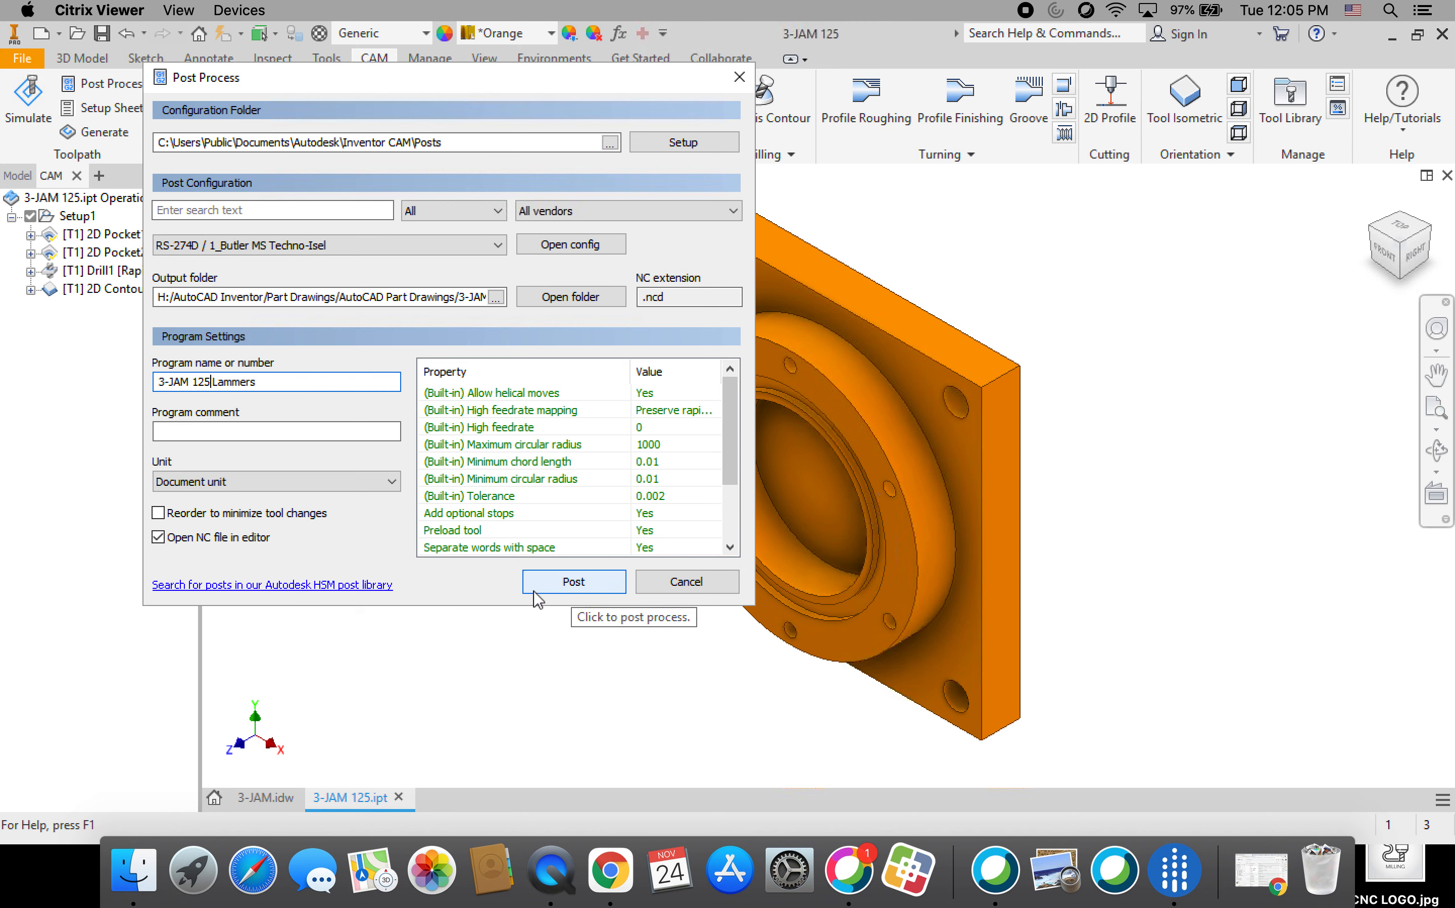
click(574, 581)
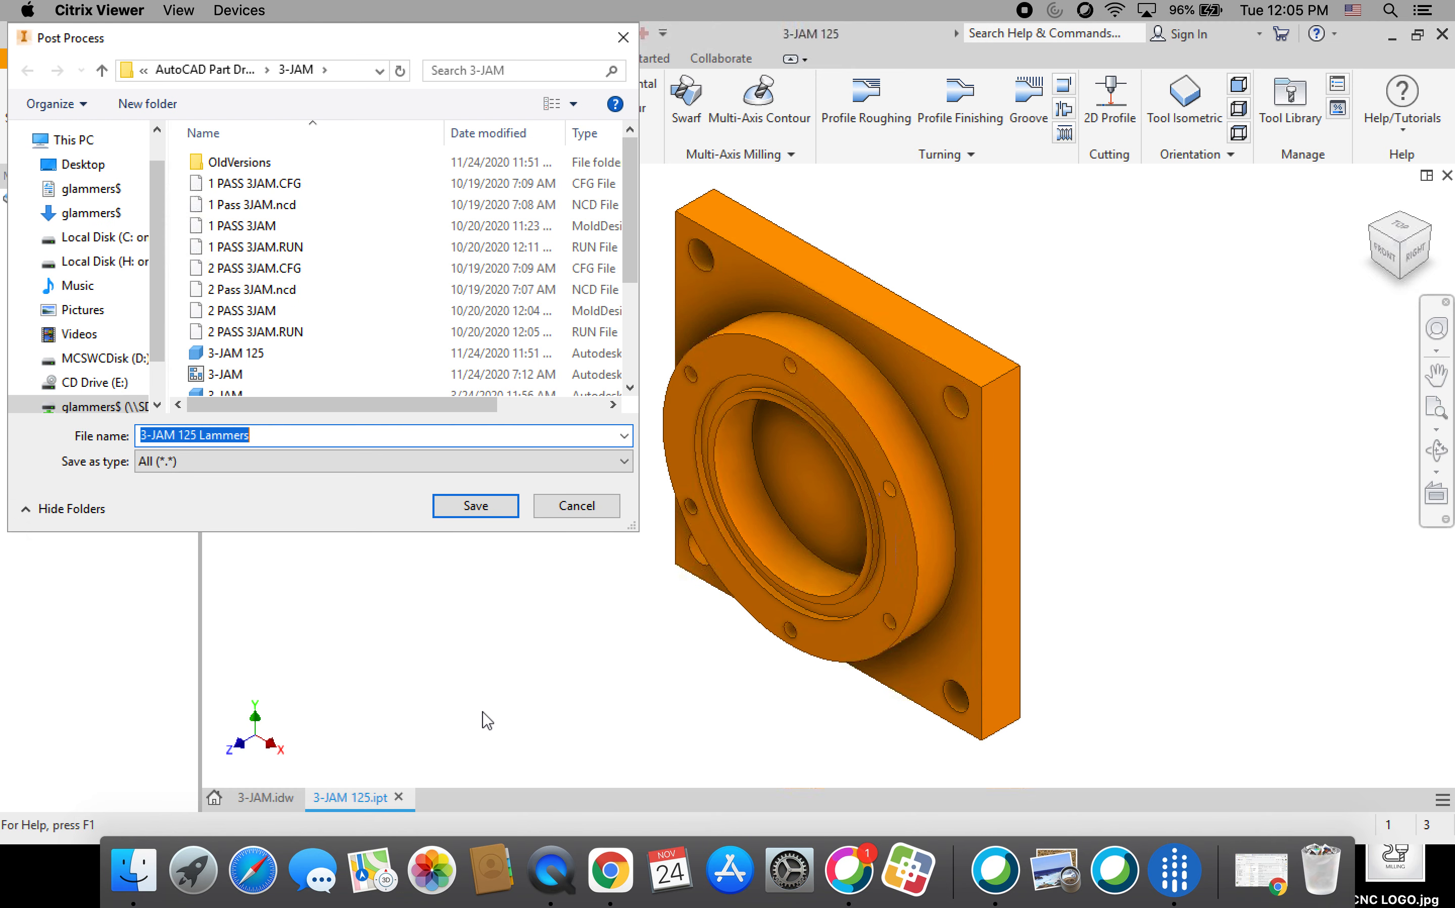
click(485, 511)
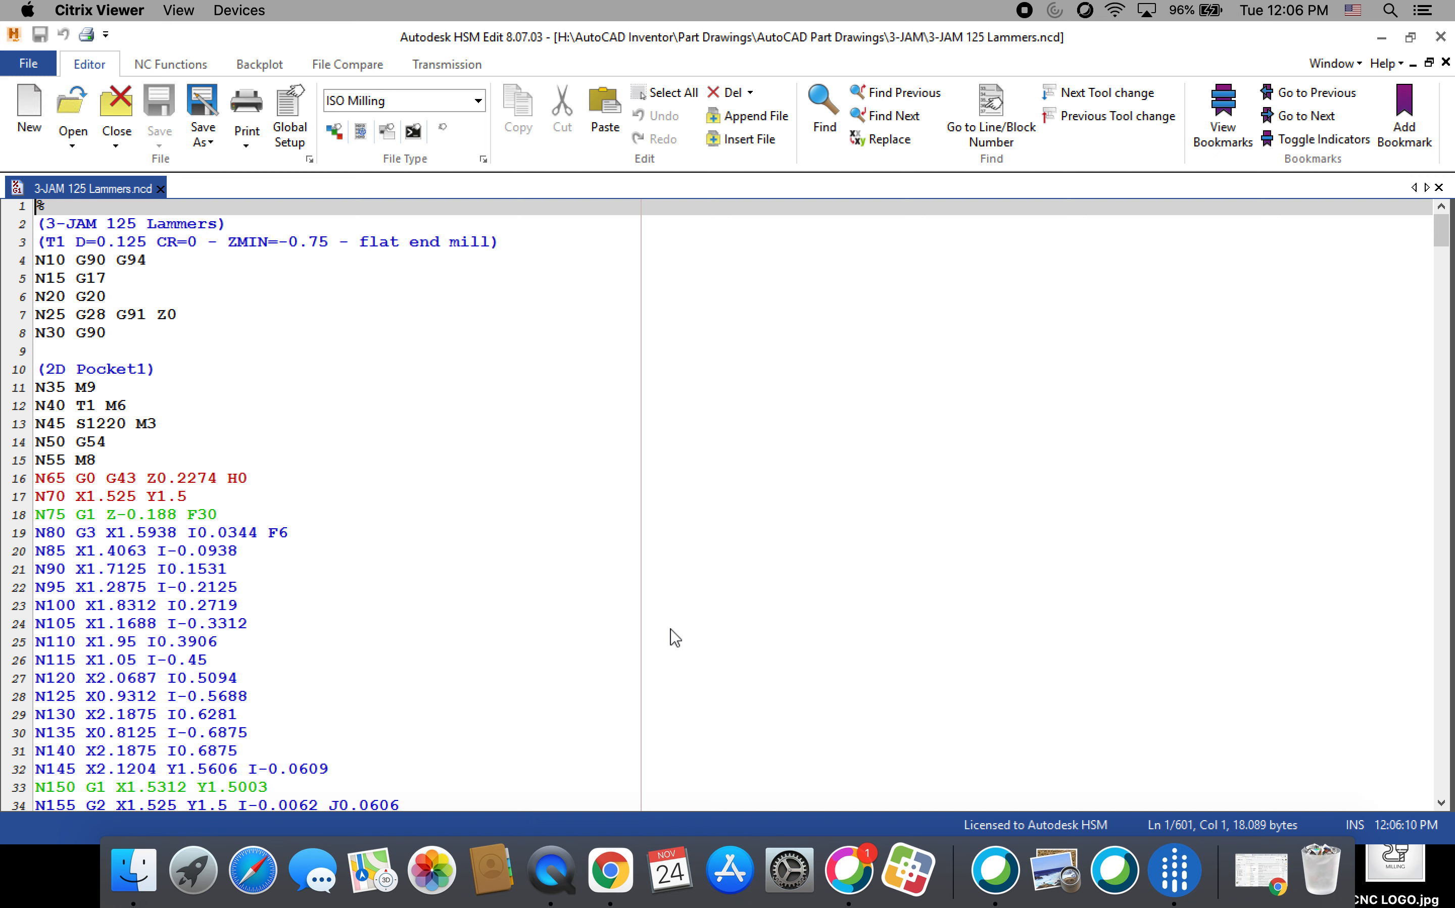
click(1442, 37)
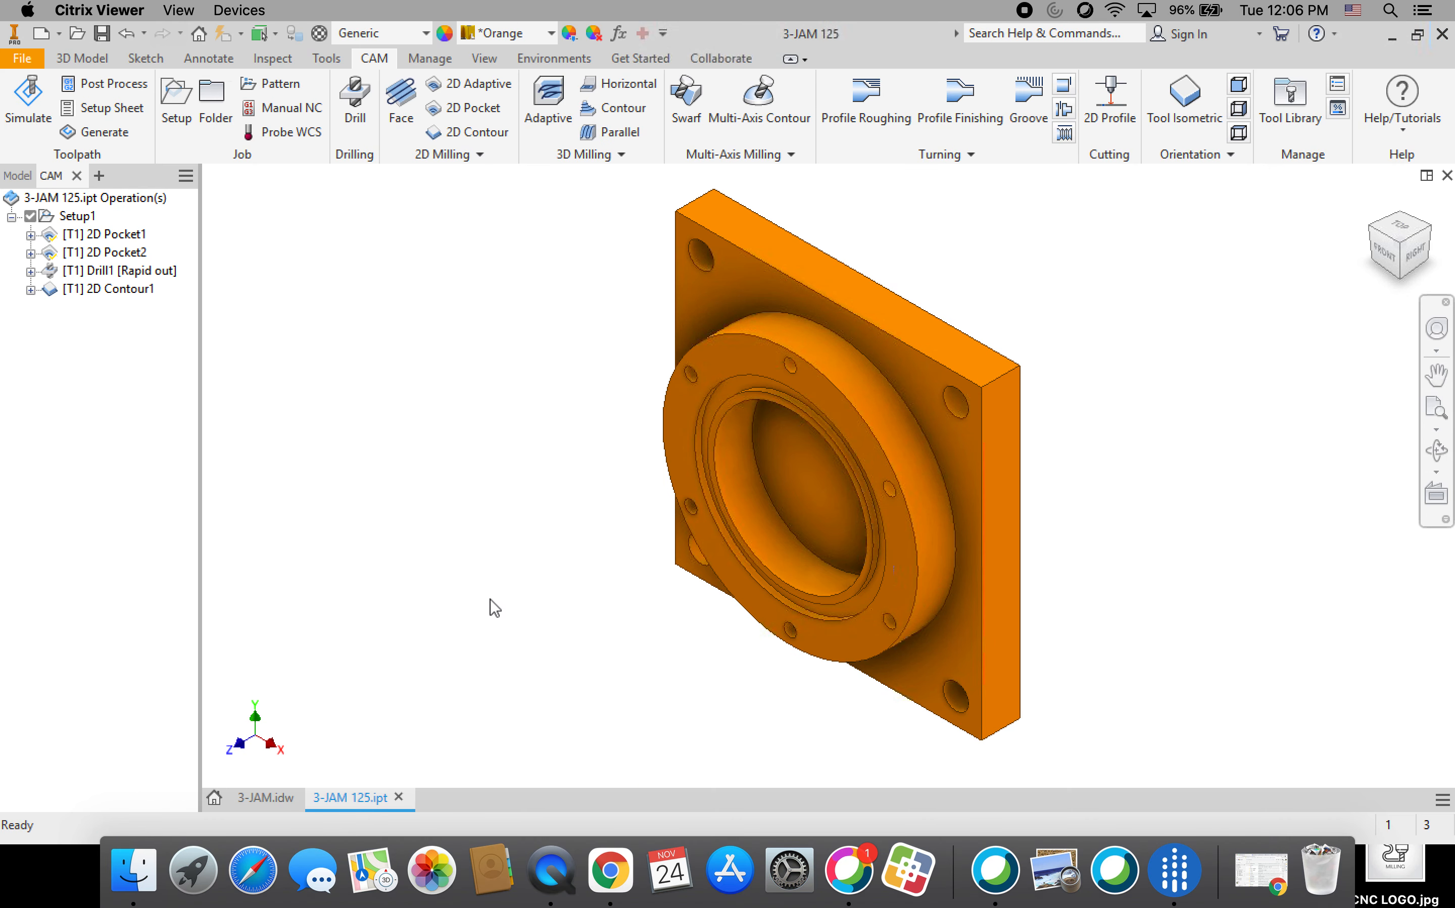
Simulate all machining operations from the home view, skip ahead to the drilling operation during playback, and close the simulation
scroll(388, 235, down, 4)
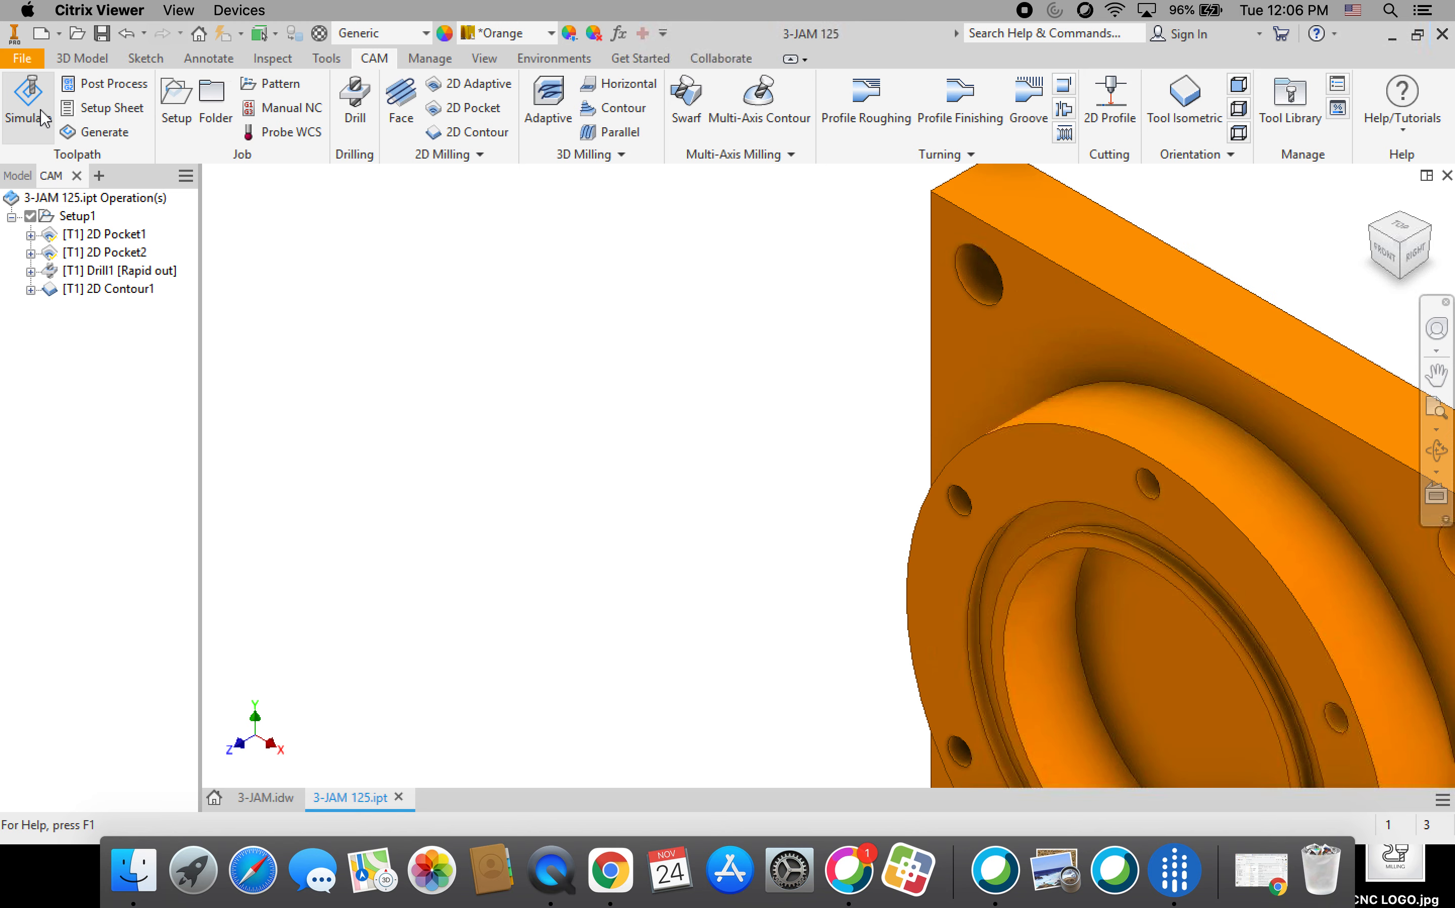
mouse_move(1405, 226)
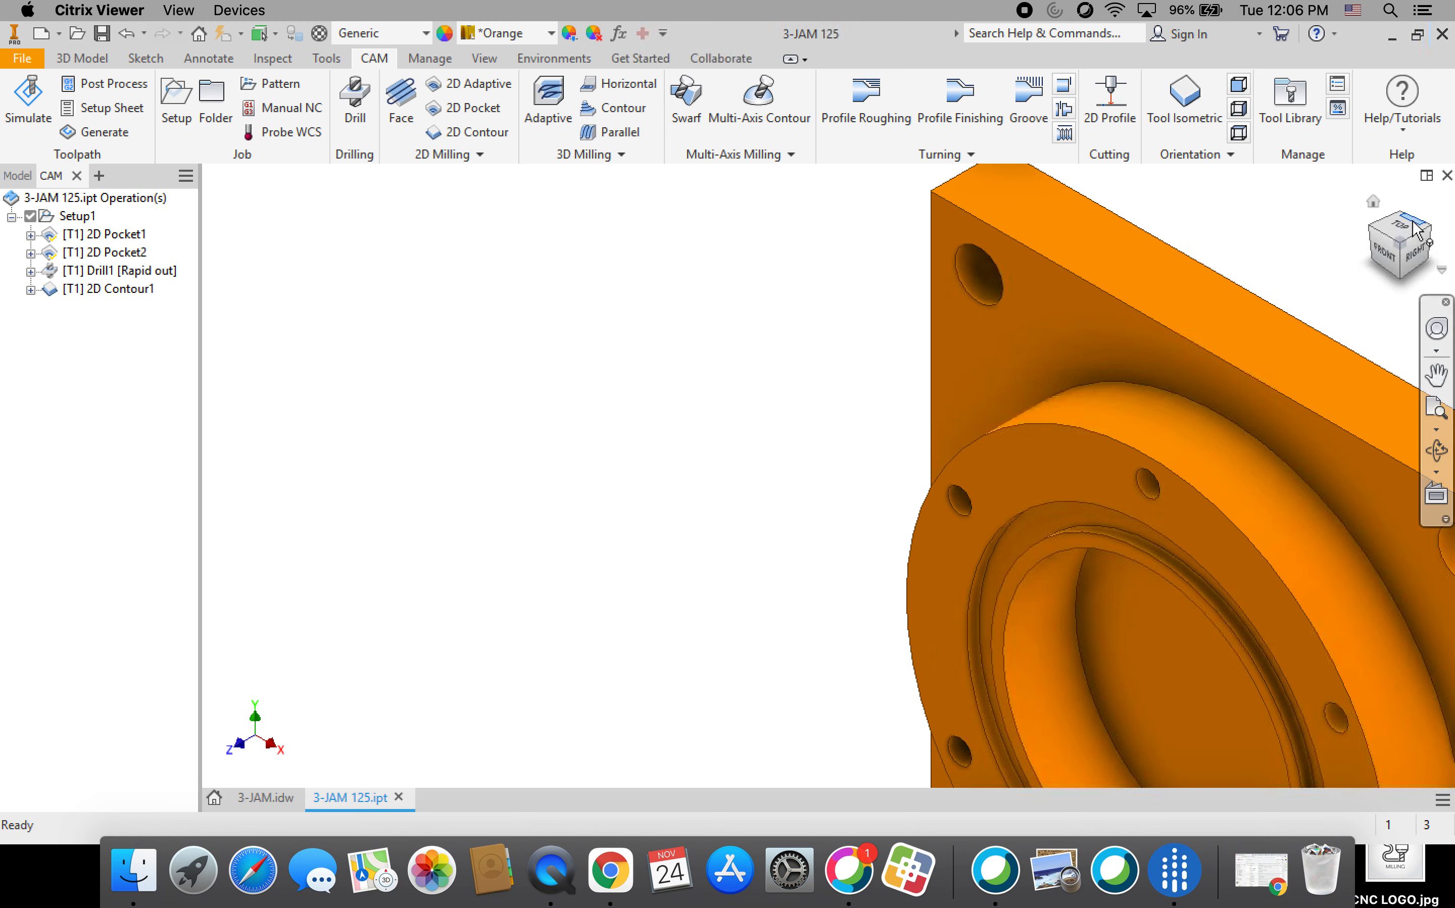
click(1374, 203)
click(33, 108)
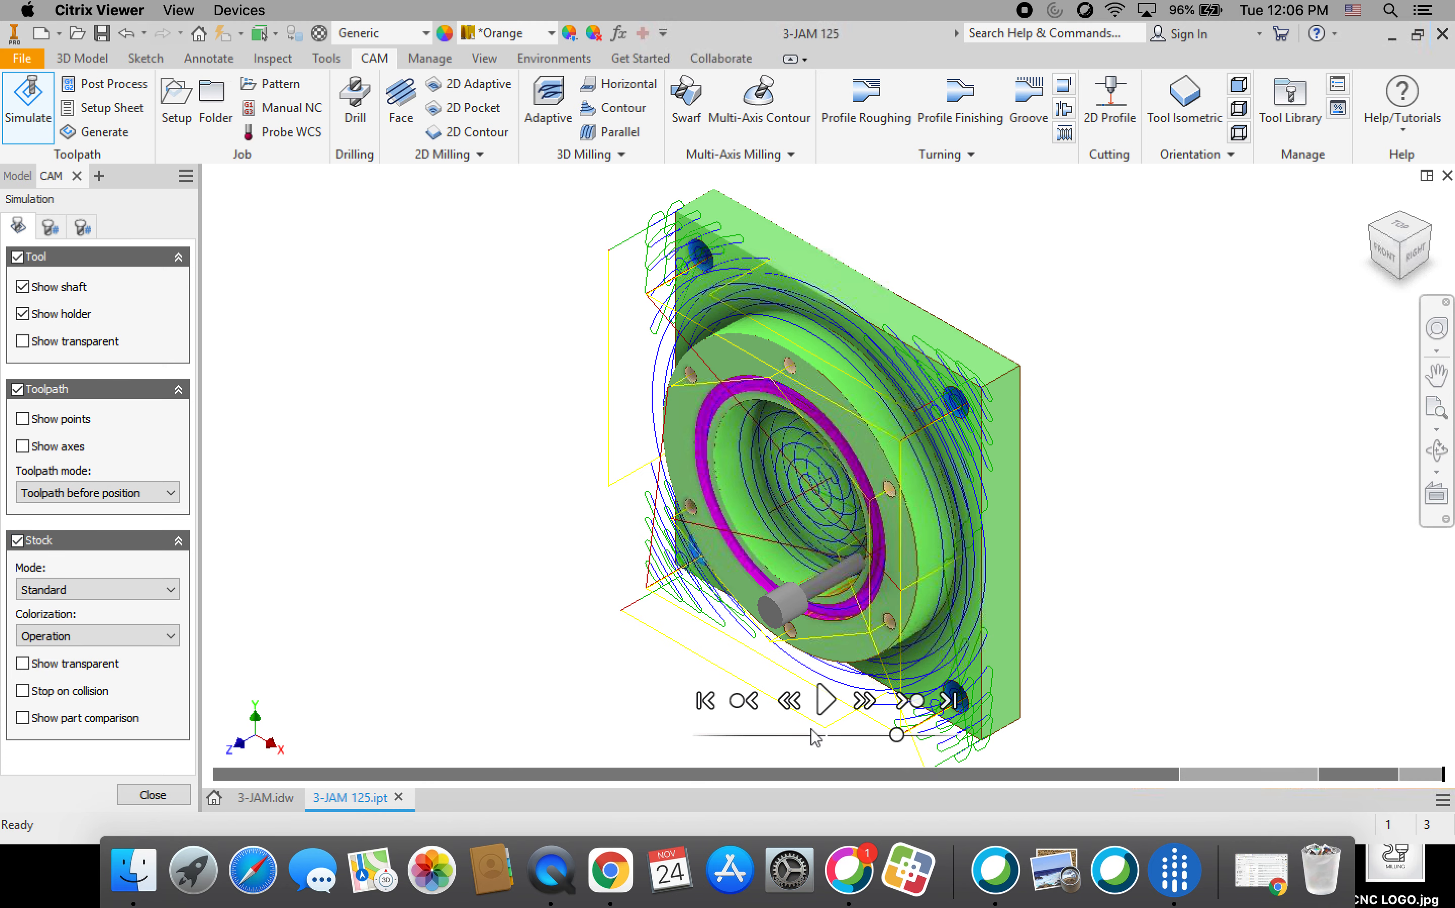
click(824, 704)
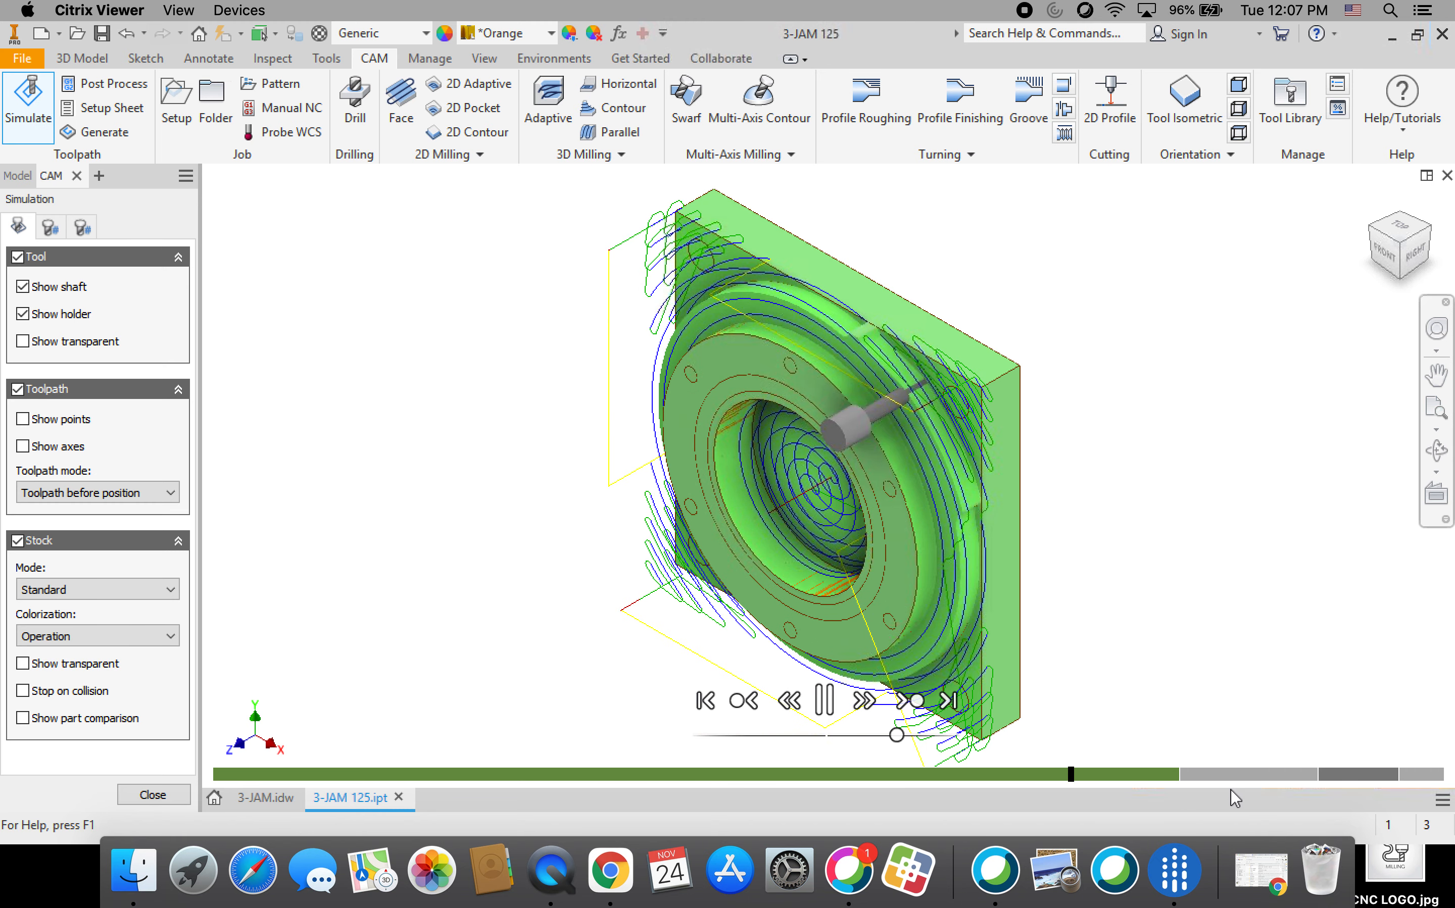
click(1265, 775)
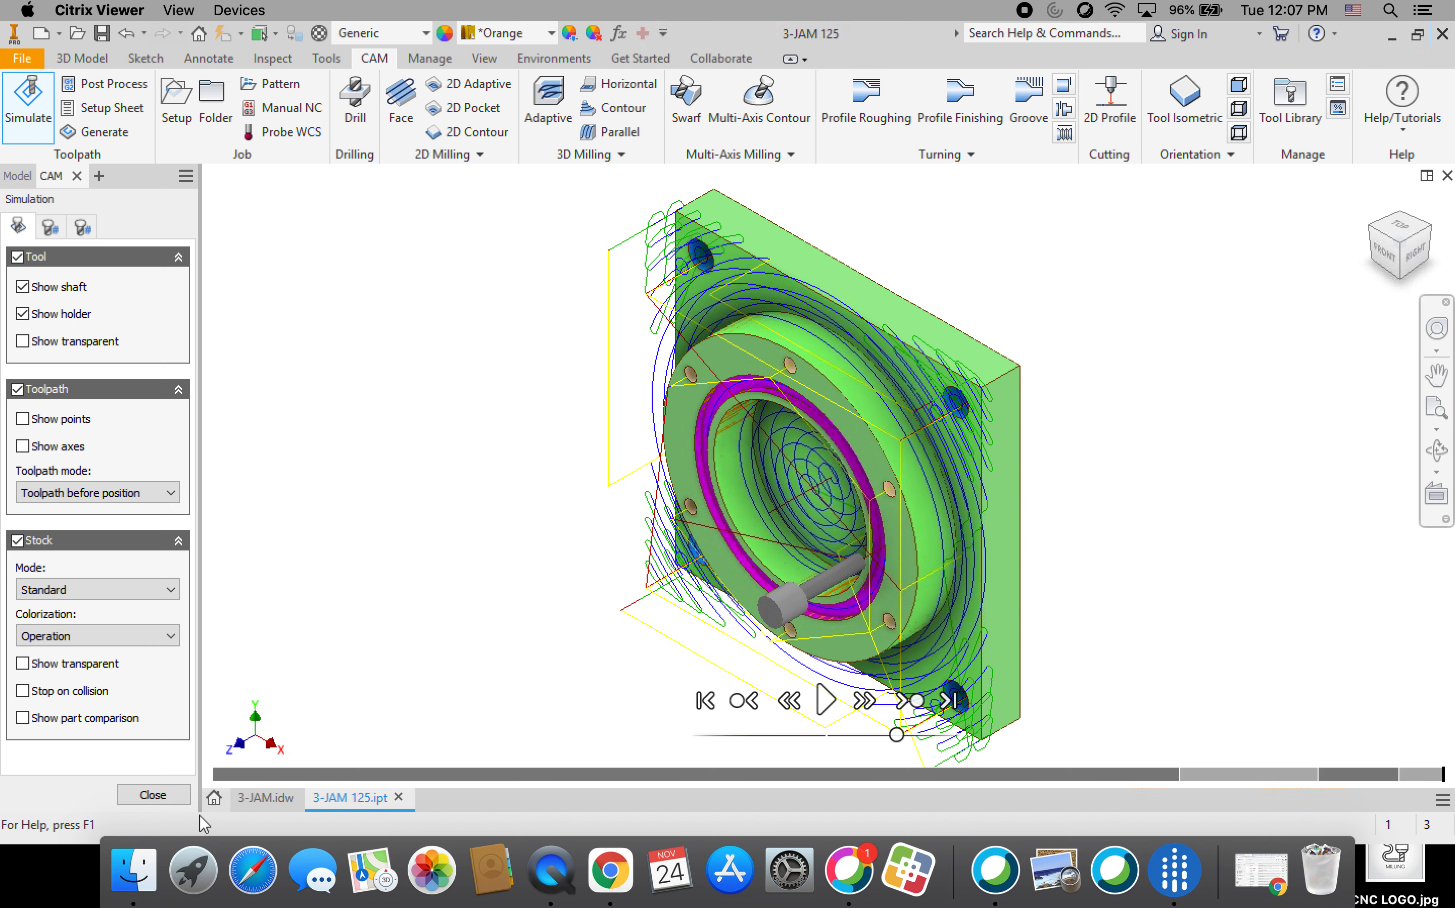
click(158, 796)
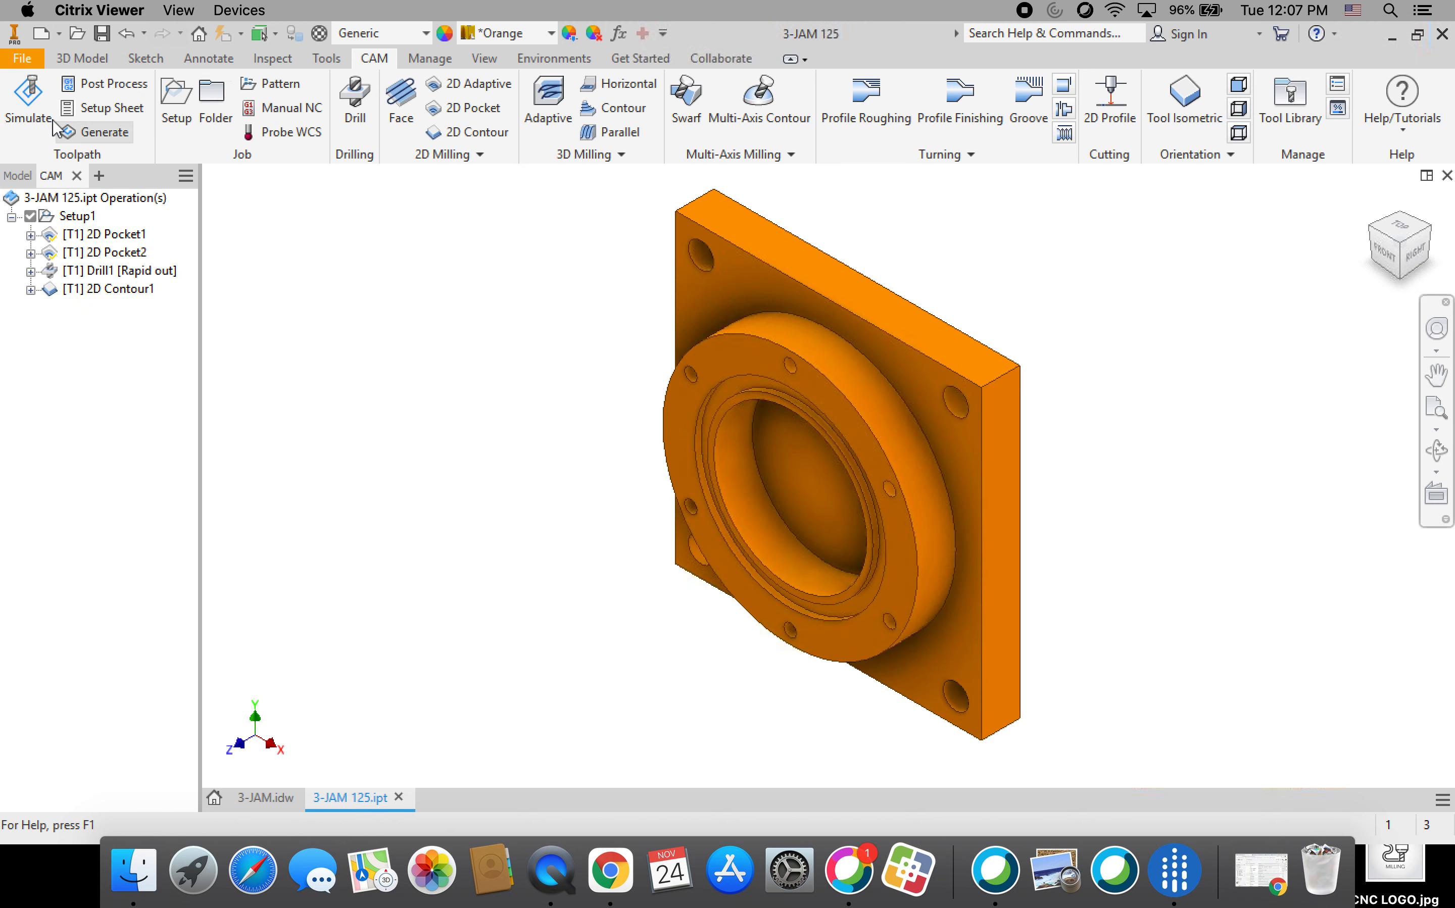
Save the 3-JAM 125 part file with its machining operations
click(21, 60)
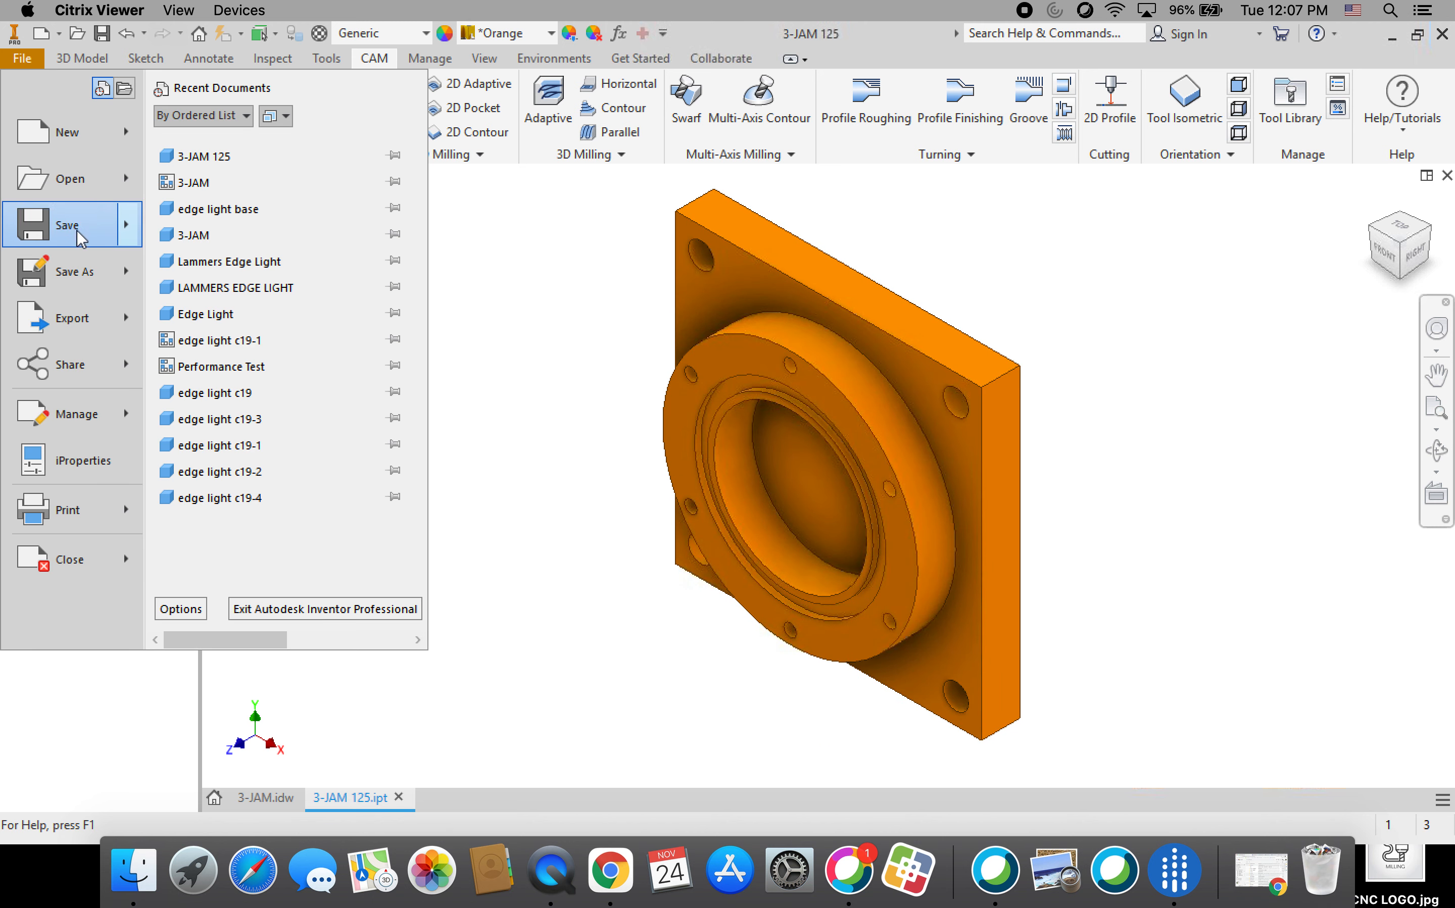
mouse_move(77, 282)
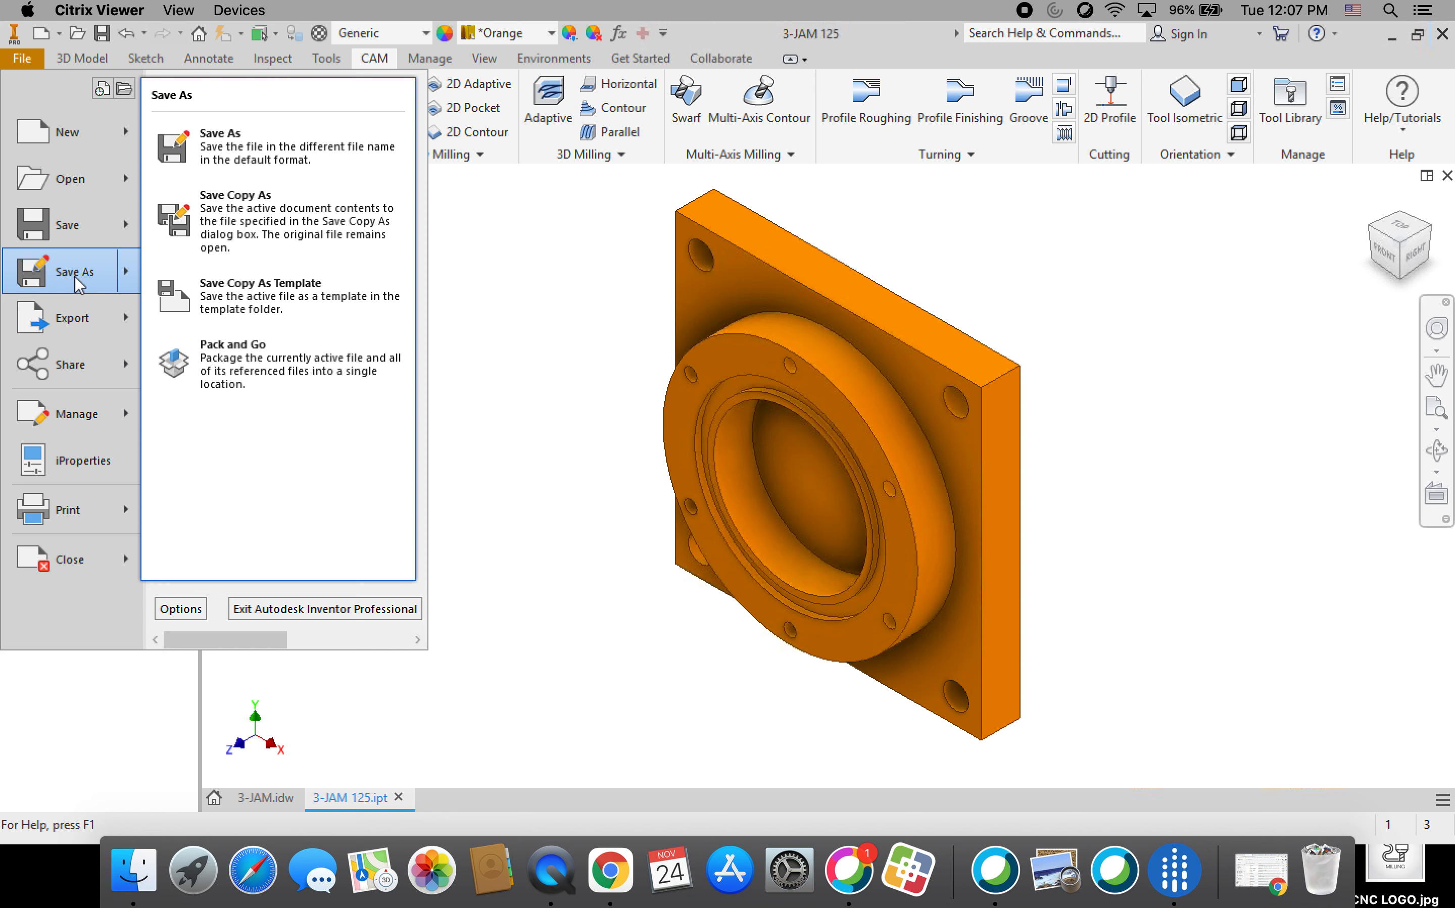
mouse_move(71, 238)
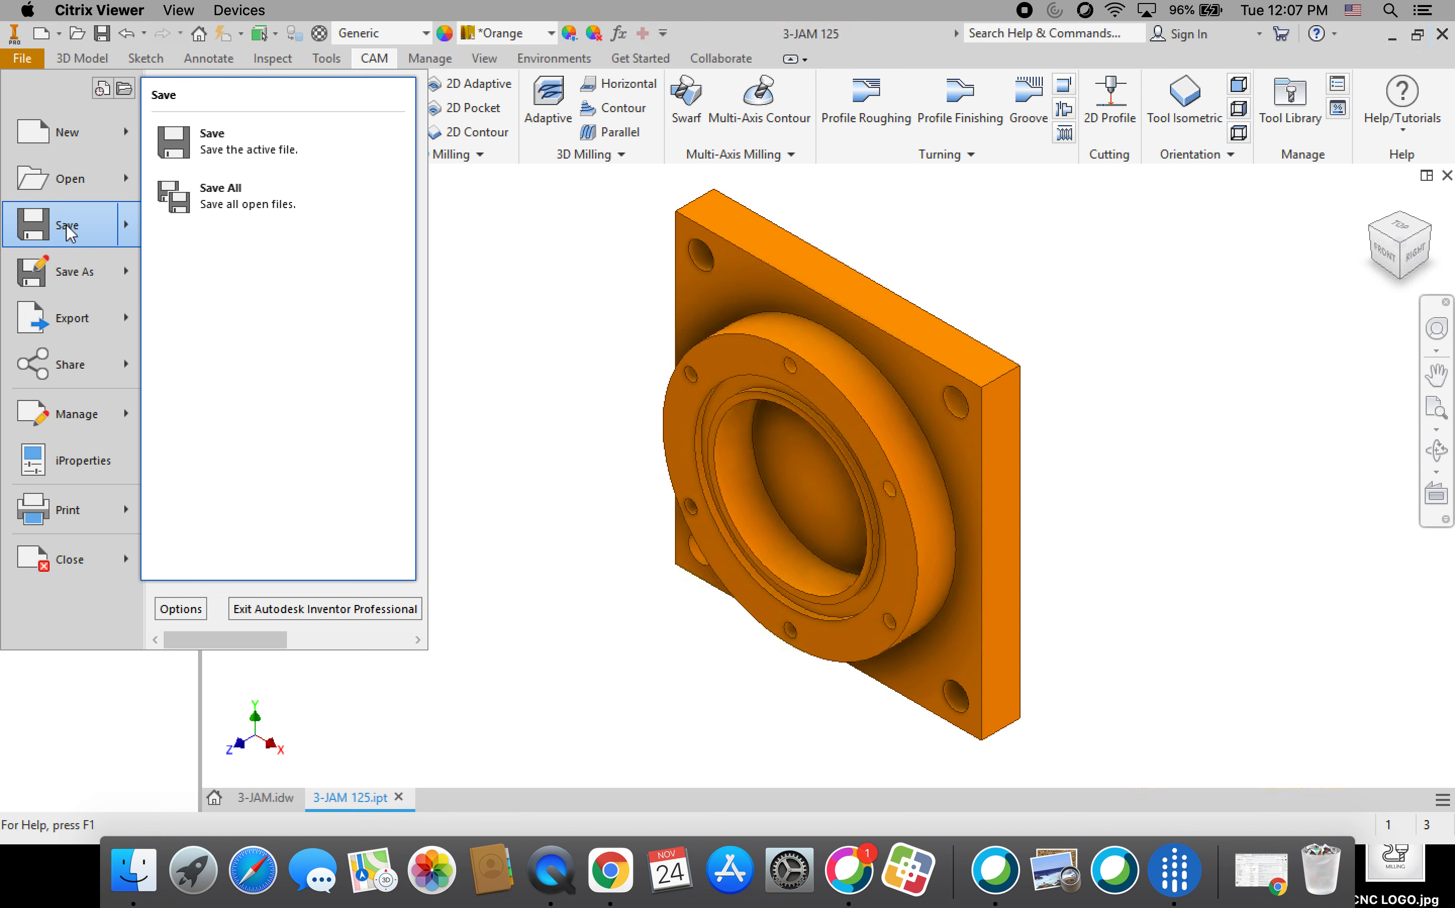
click(67, 228)
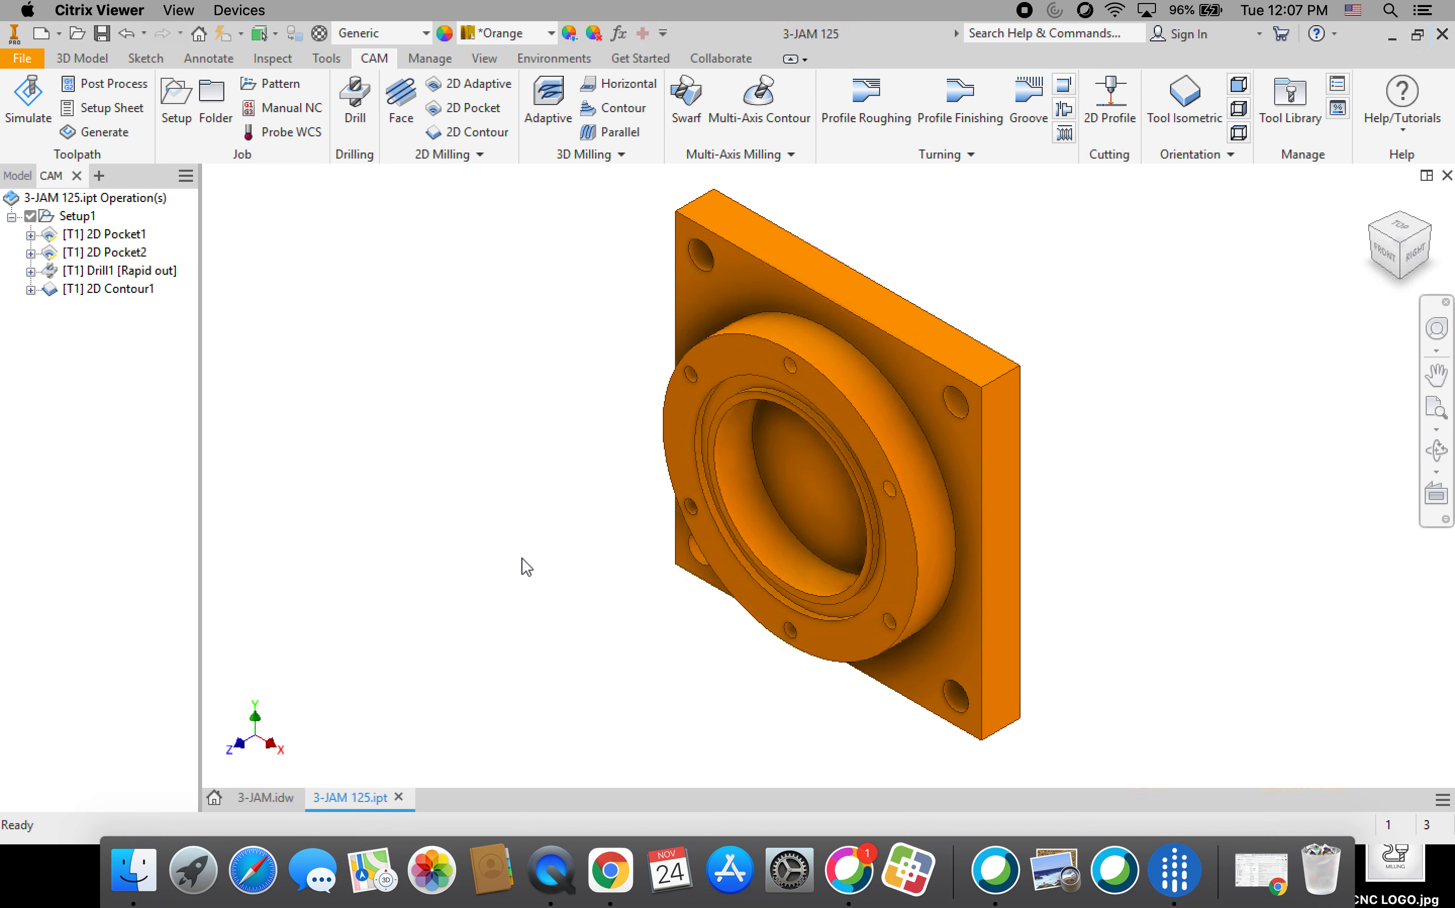